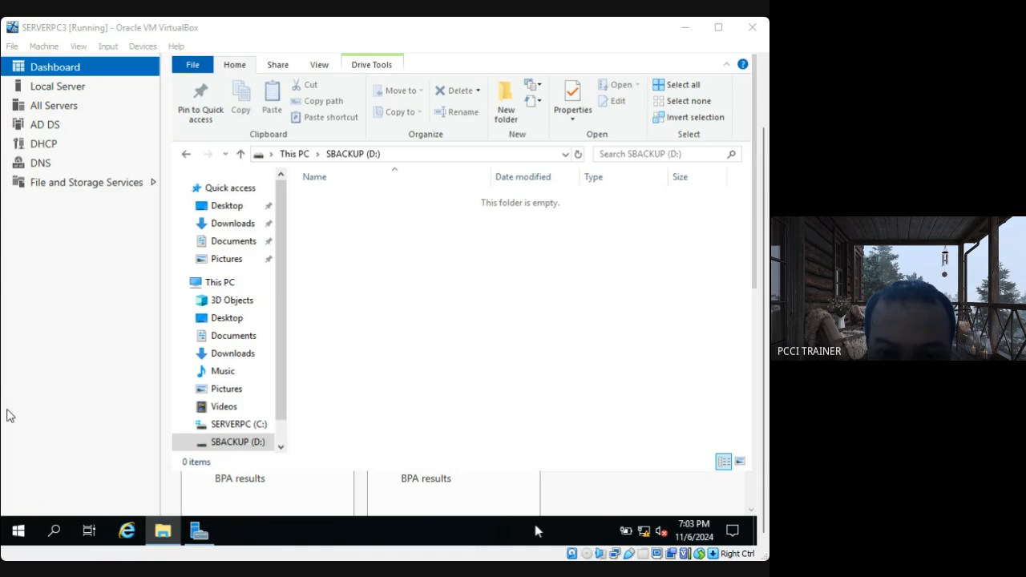
# Create a folder named Students in the root of the SBACKUP (D:) drive.
pyautogui.click(319, 331)
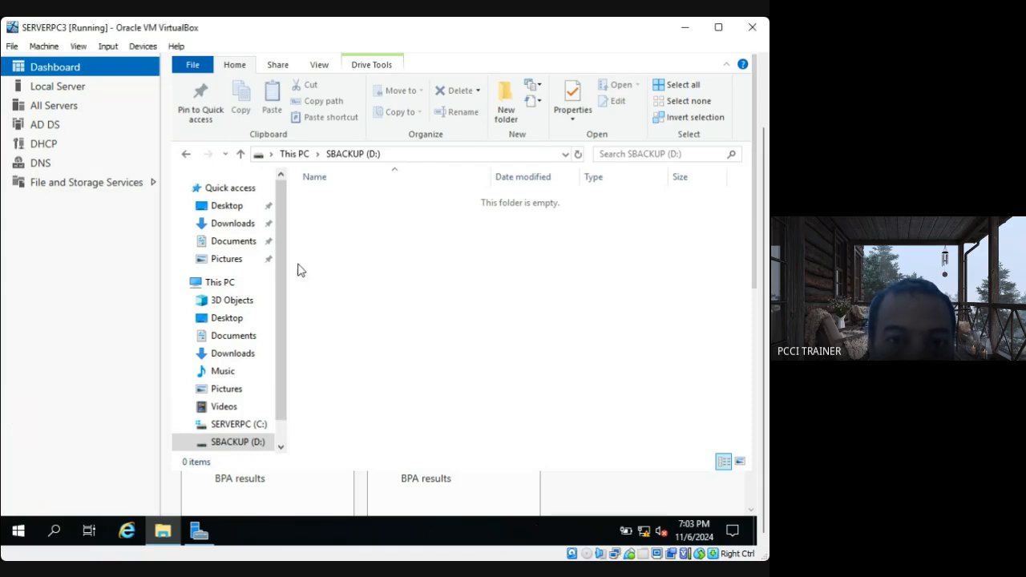
pyautogui.rightClick(349, 208)
pyautogui.moveTo(393, 371)
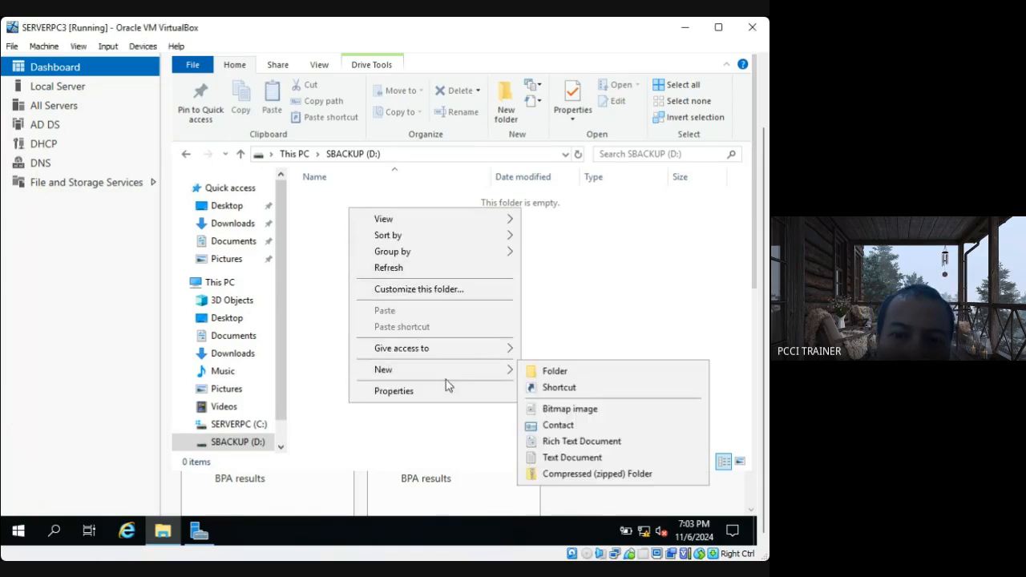
pyautogui.click(561, 367)
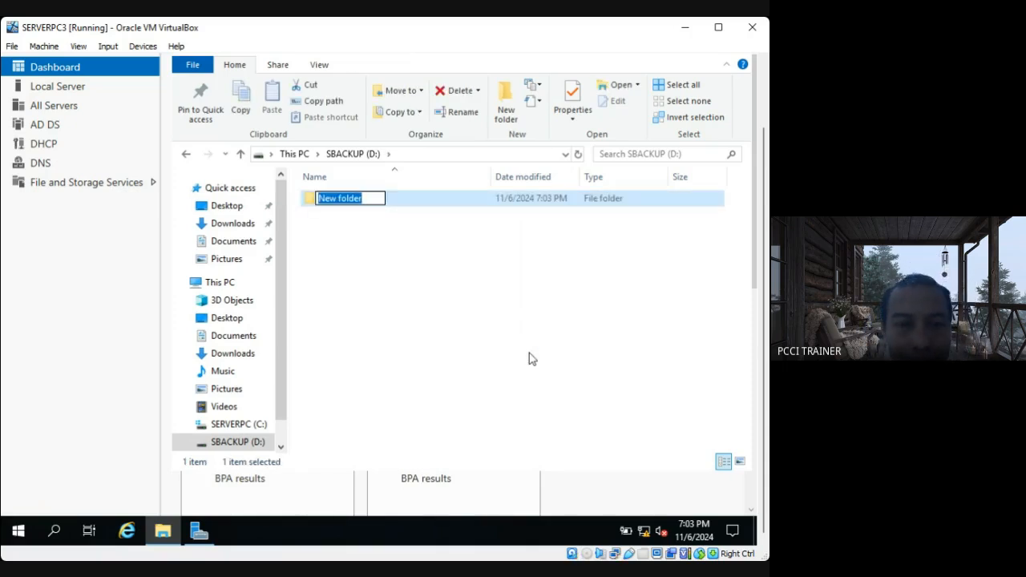
pyautogui.write('s')
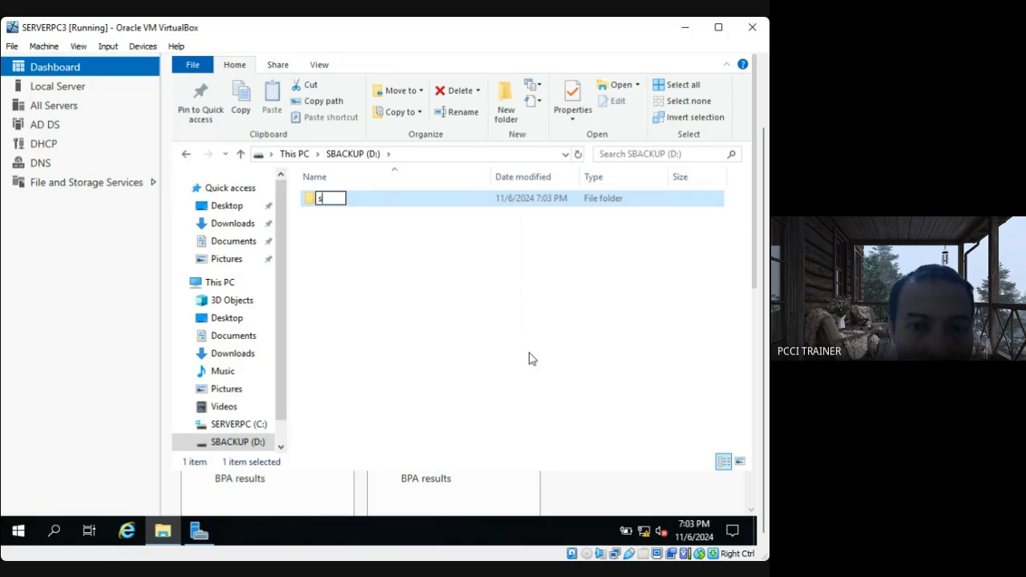
pyautogui.write('tudents')
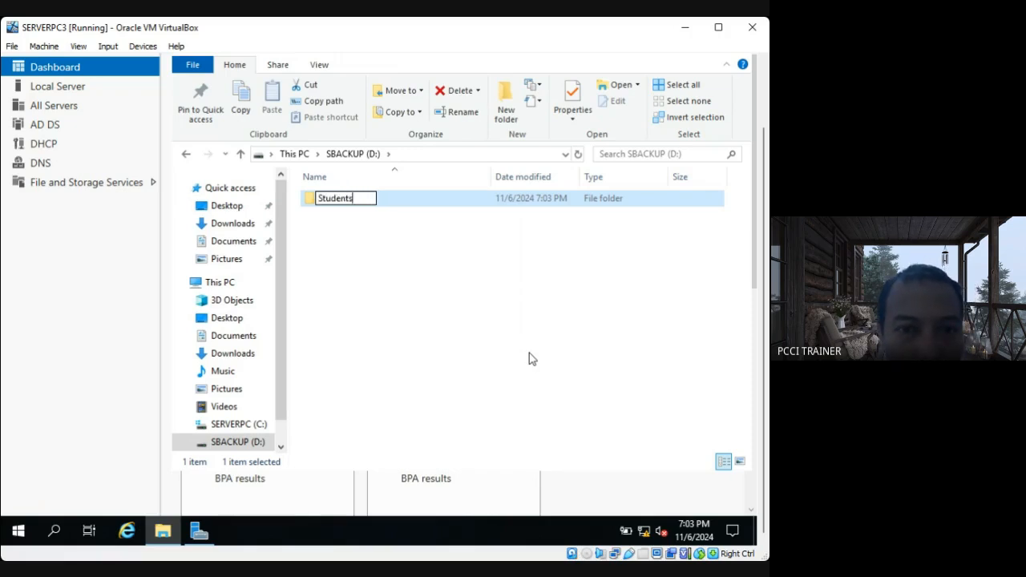
pyautogui.press('Return')
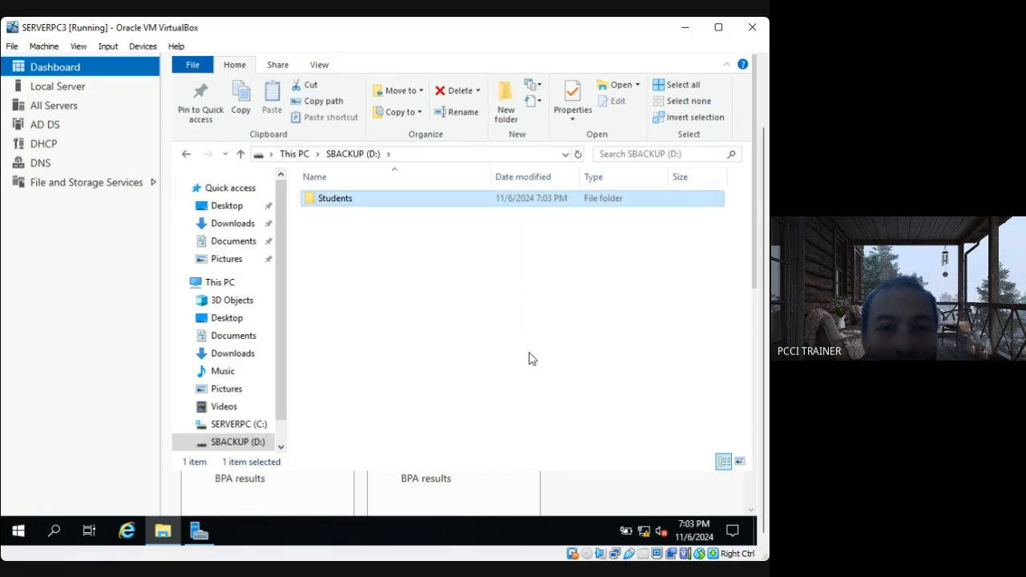
# Create a subfolder named Users inside the Students folder.
pyautogui.doubleClick(371, 202)
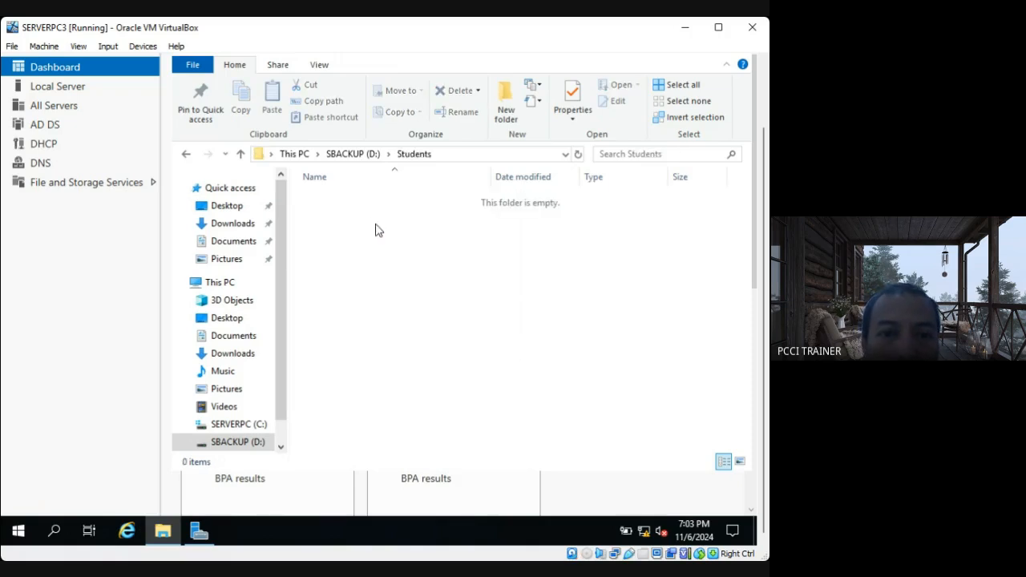
pyautogui.rightClick(375, 230)
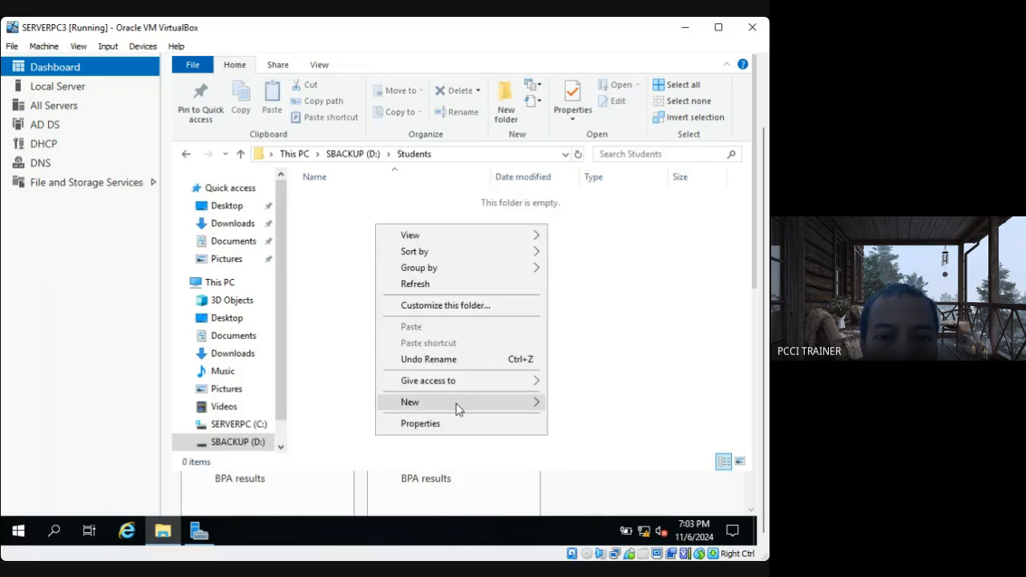
pyautogui.moveTo(534, 403)
pyautogui.click(566, 404)
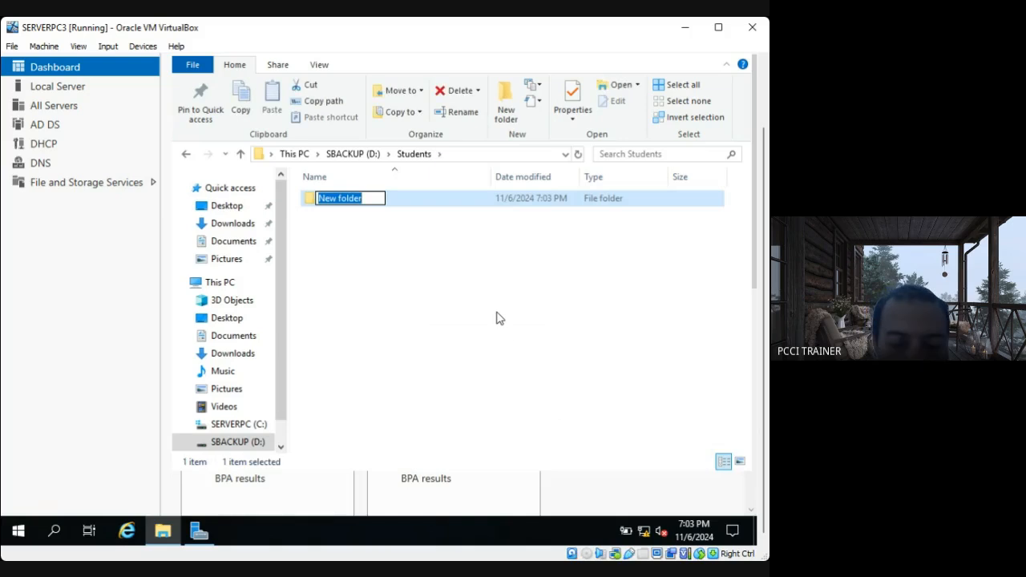
pyautogui.write('Users')
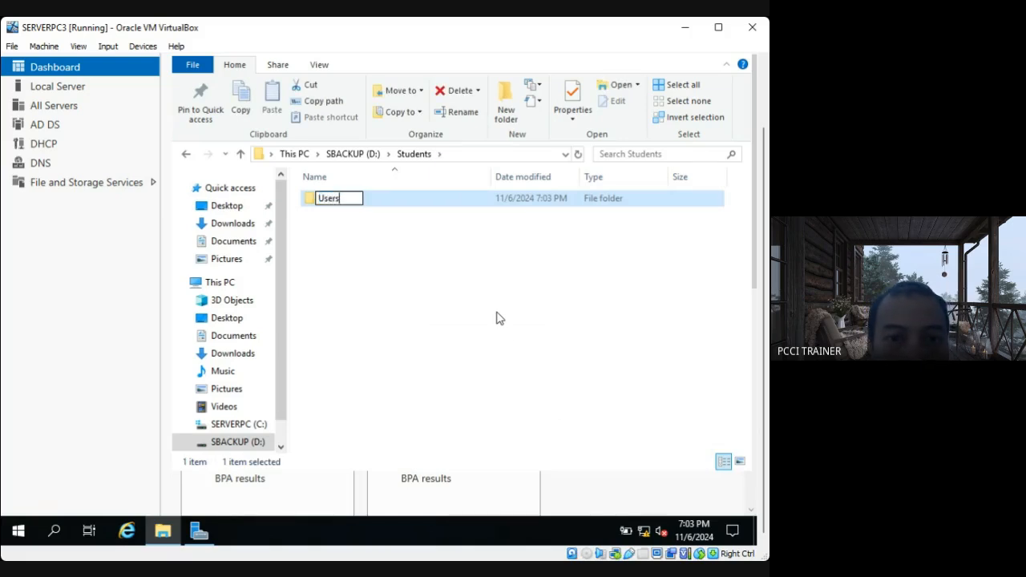
pyautogui.press('Return')
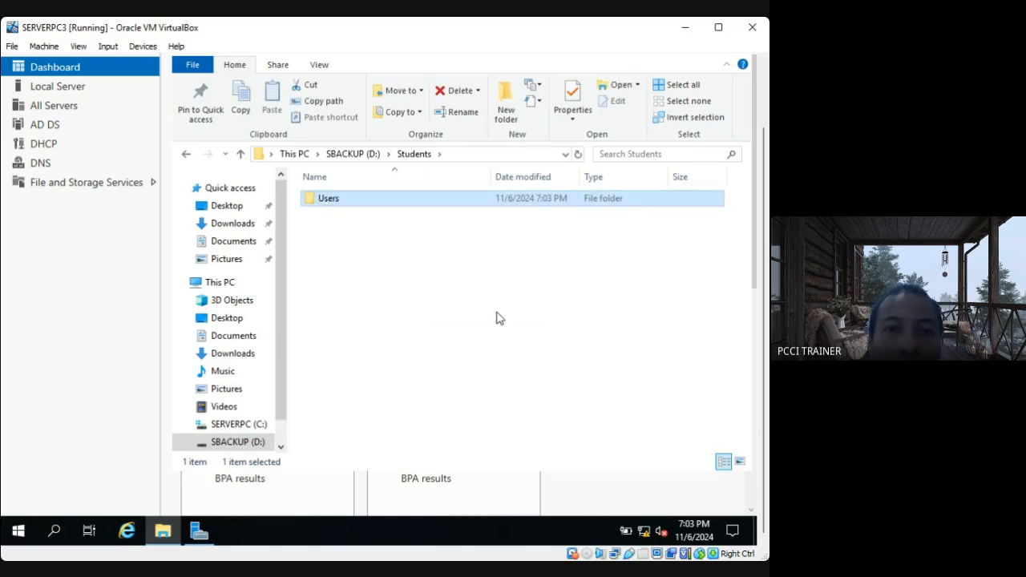
# Return to the root of SBACKUP (D:) and turn on advanced sharing for the Students folder.
pyautogui.click(356, 157)
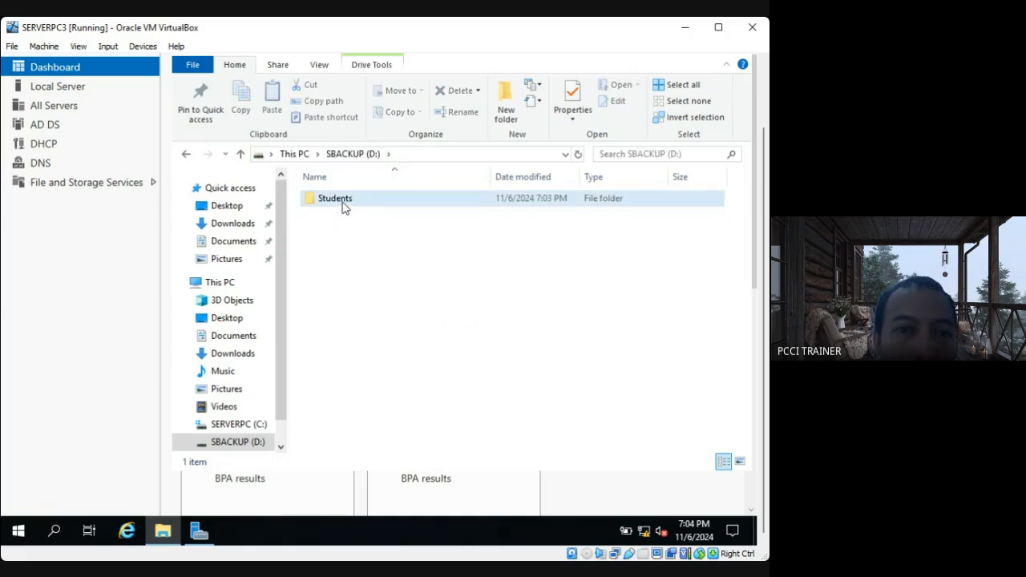
pyautogui.rightClick(344, 209)
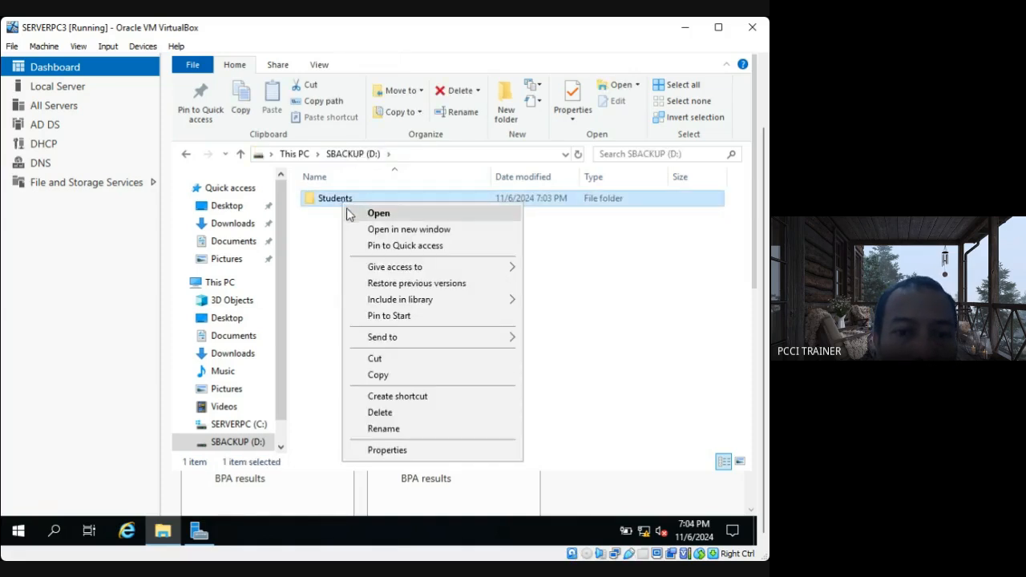
pyautogui.click(423, 451)
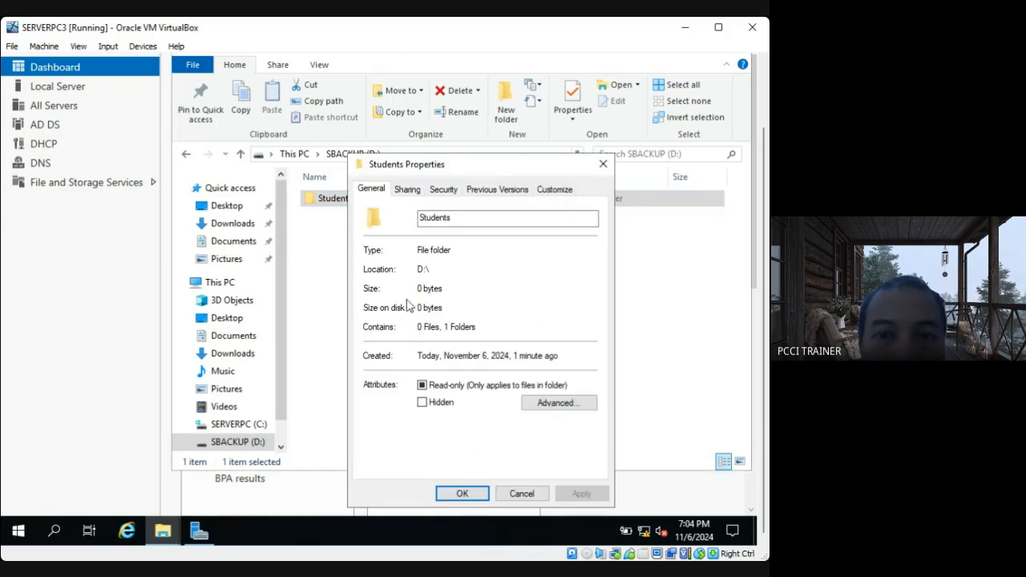
pyautogui.click(406, 197)
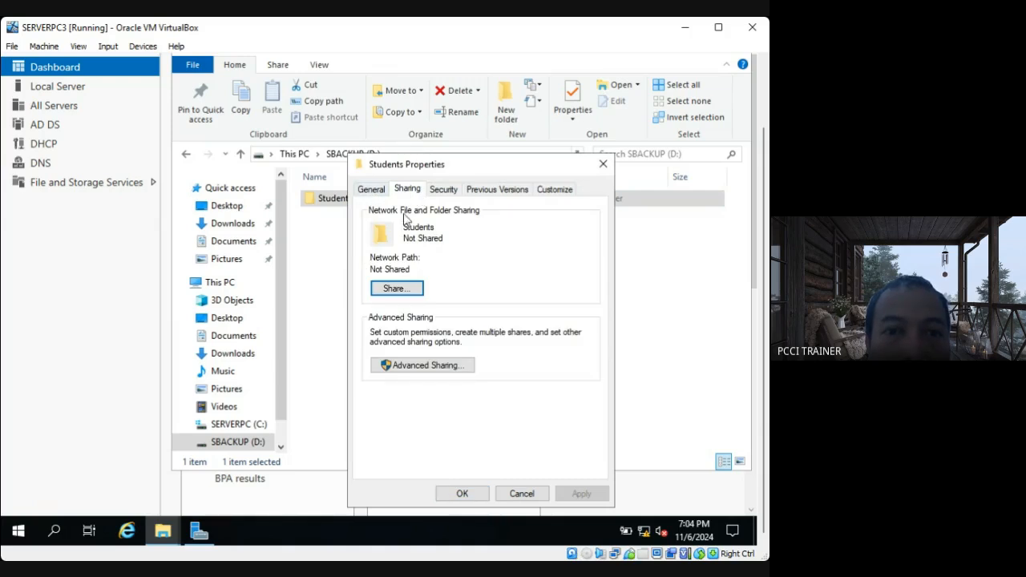
pyautogui.click(404, 292)
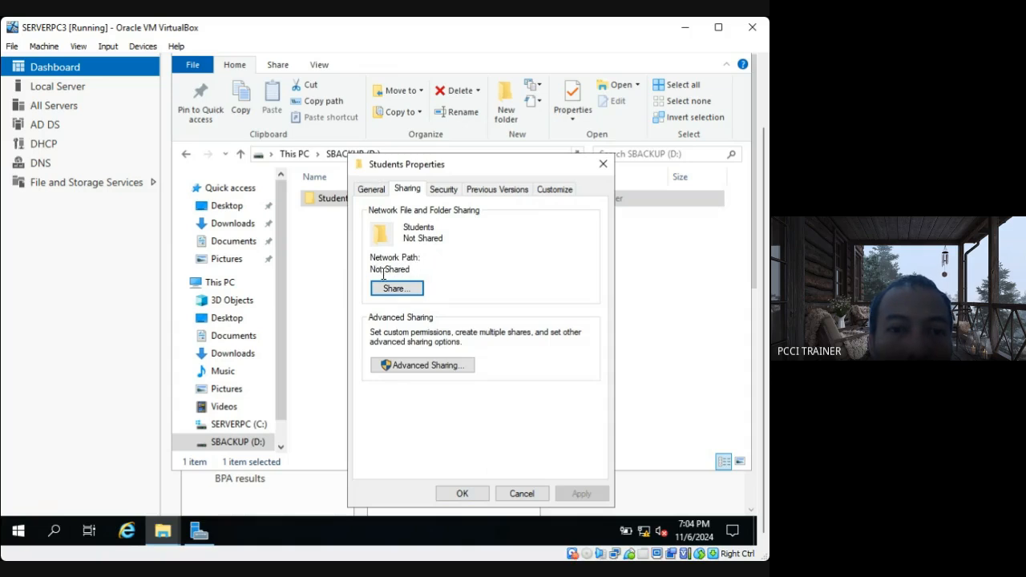
pyautogui.click(441, 366)
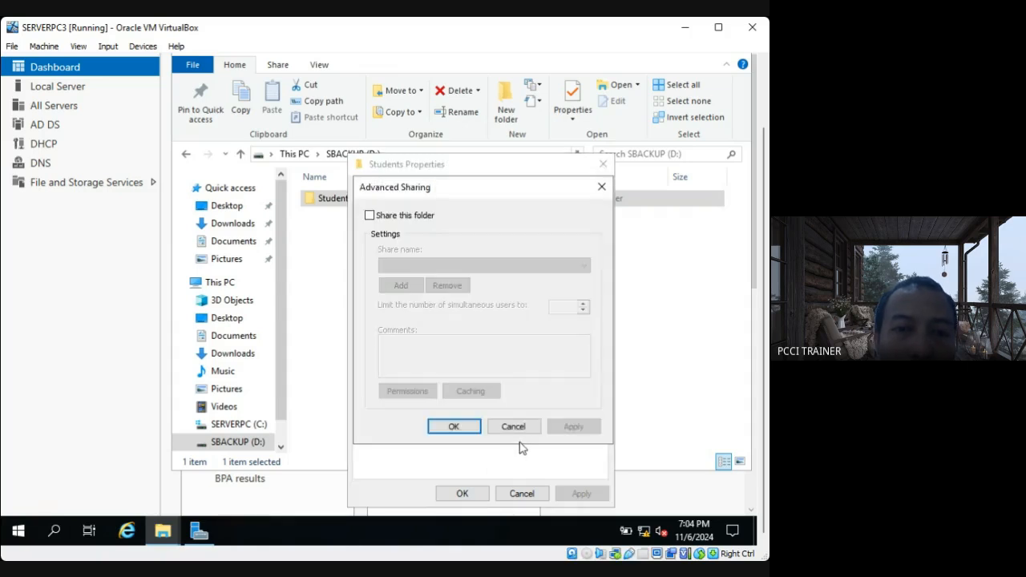
pyautogui.click(369, 215)
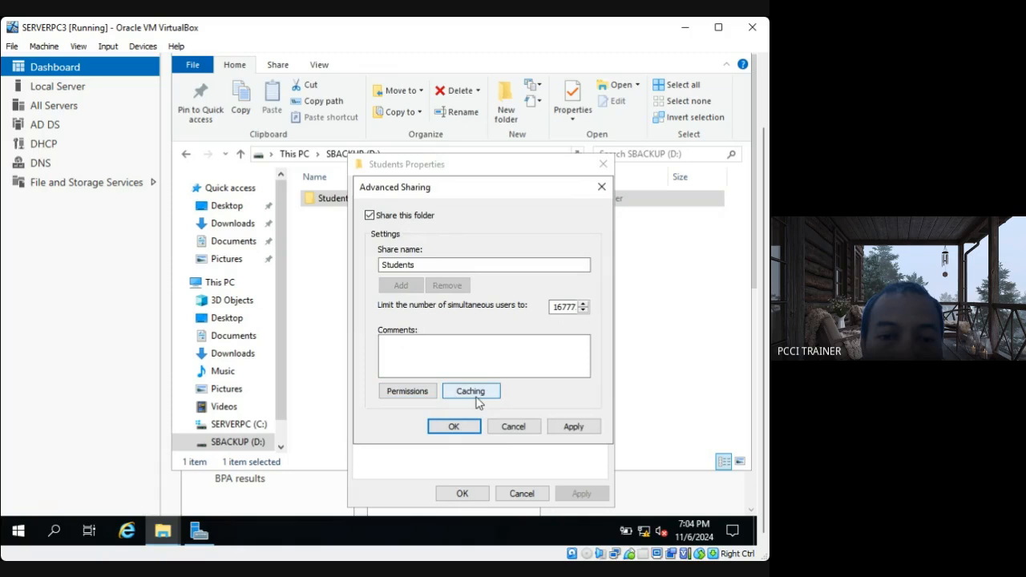
# Replace Everyone with the Domain Users group from TESDA.com in the Students share permissions.
pyautogui.click(407, 392)
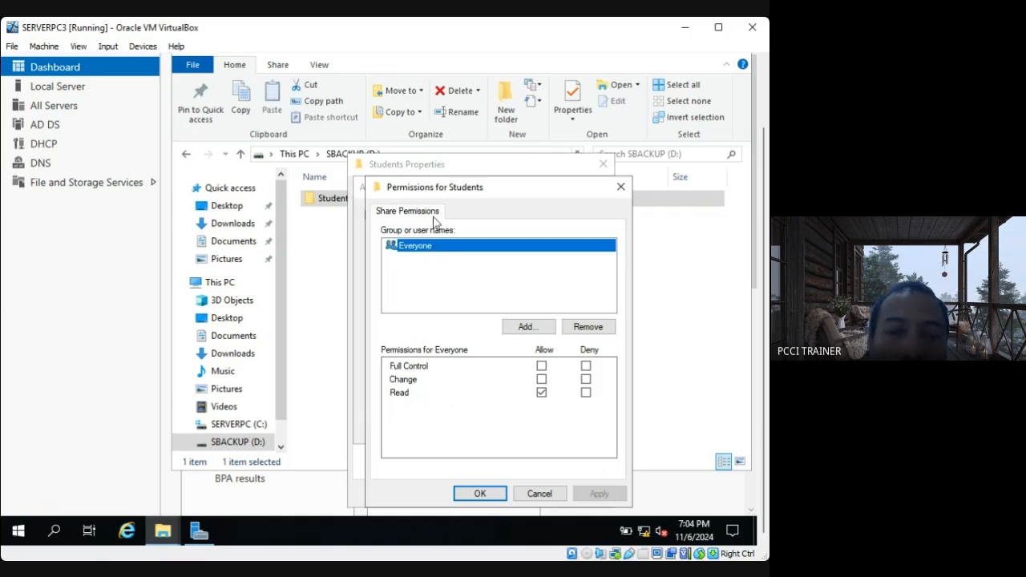
pyautogui.click(590, 327)
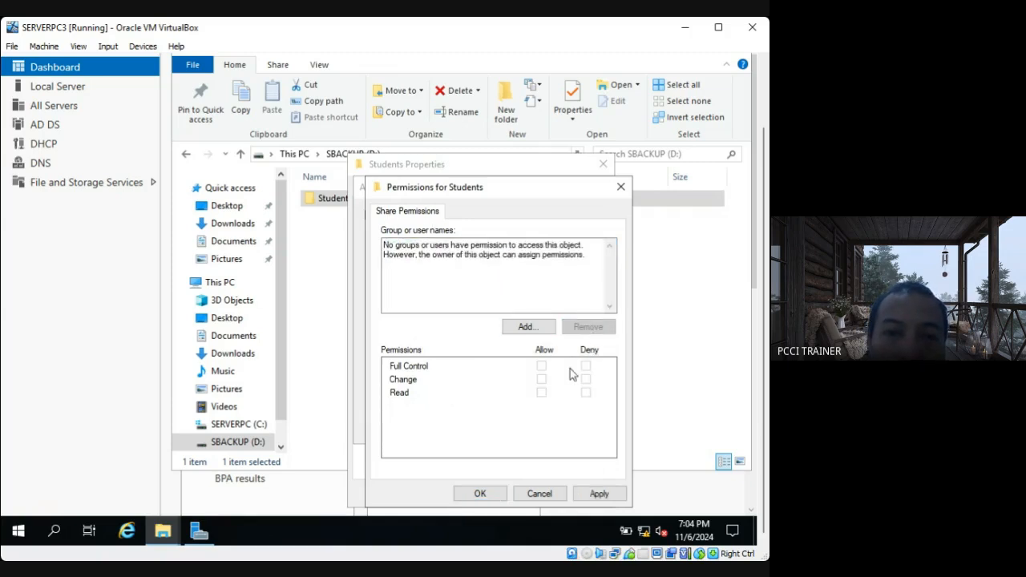
pyautogui.click(527, 327)
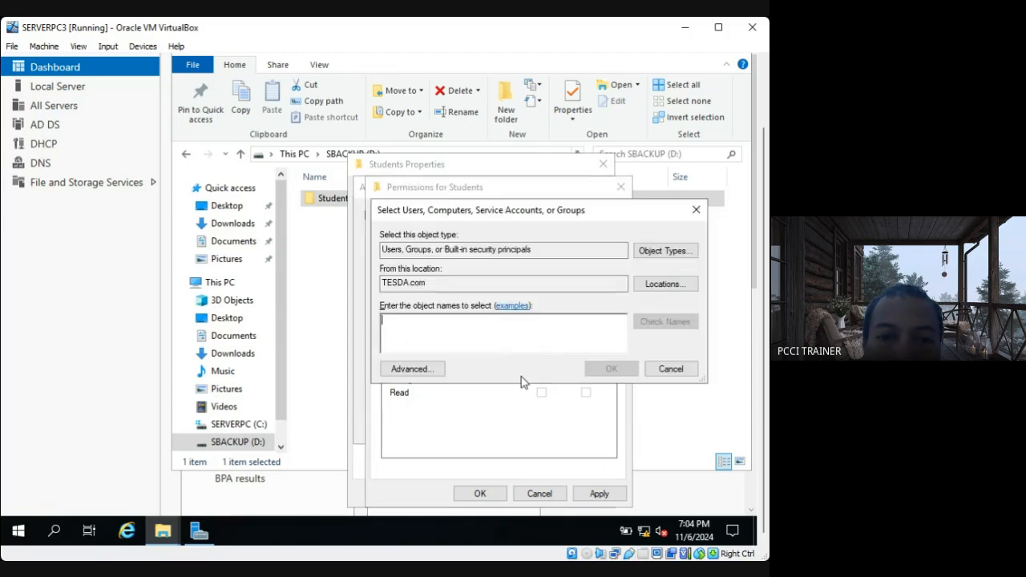
pyautogui.click(430, 377)
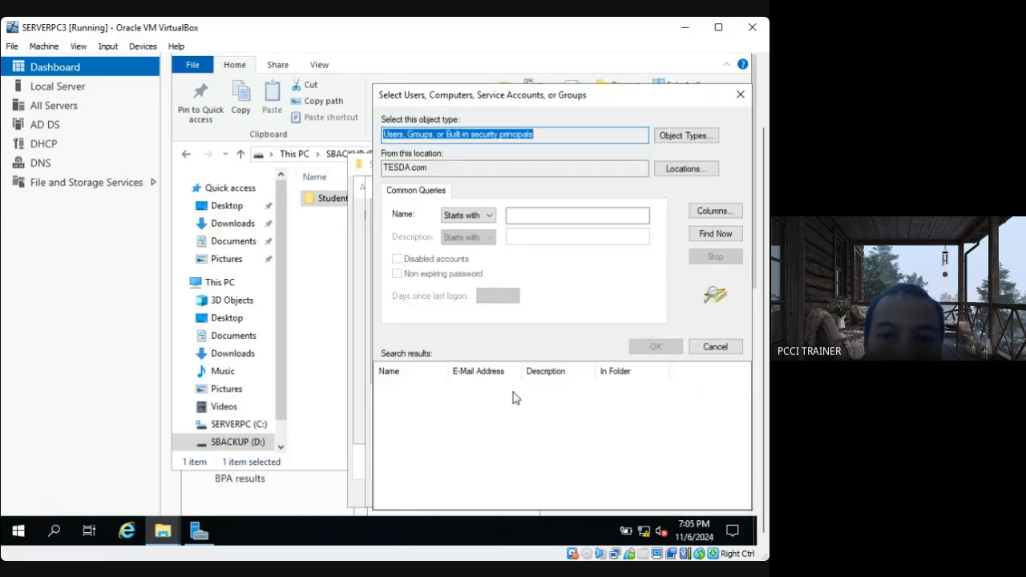
pyautogui.click(711, 236)
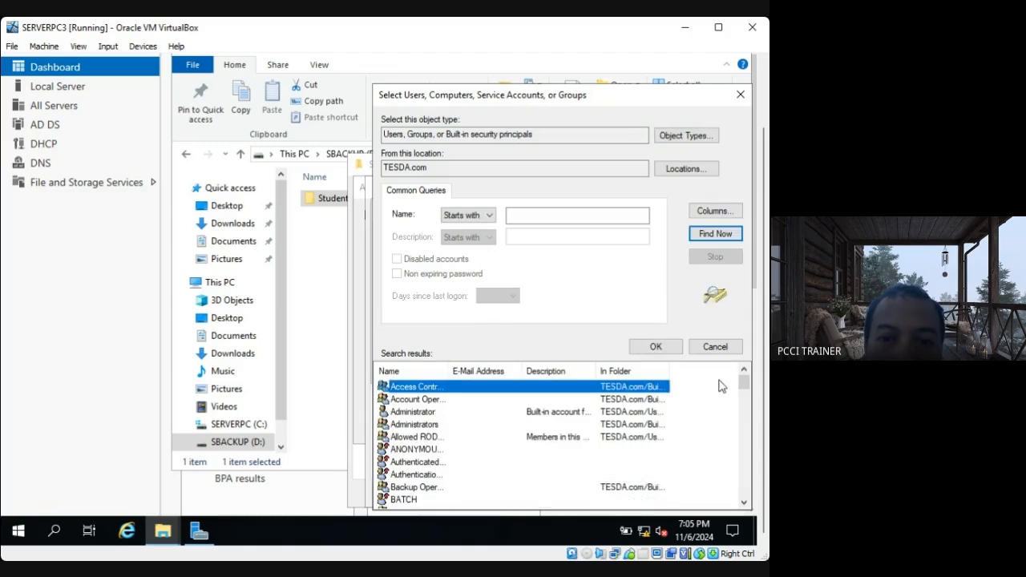
pyautogui.moveTo(744, 389); pyautogui.dragTo(743, 424)
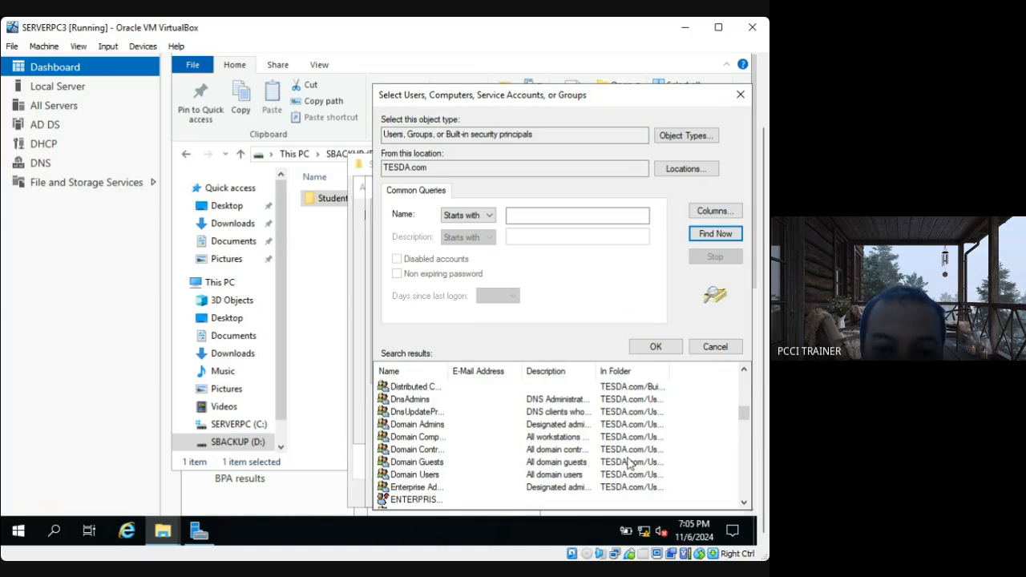
pyautogui.click(416, 474)
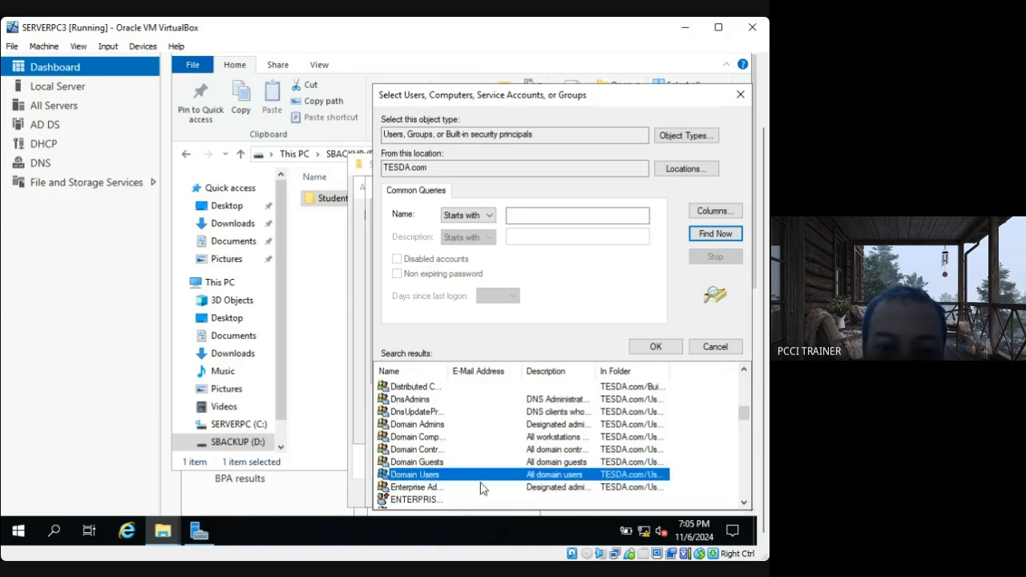
pyautogui.doubleClick(491, 475)
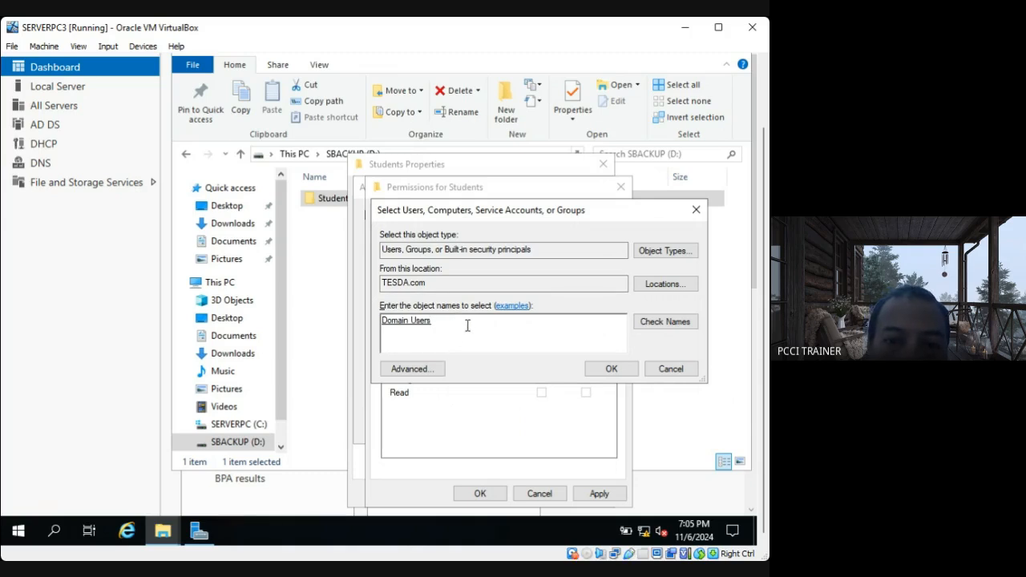
pyautogui.click(601, 370)
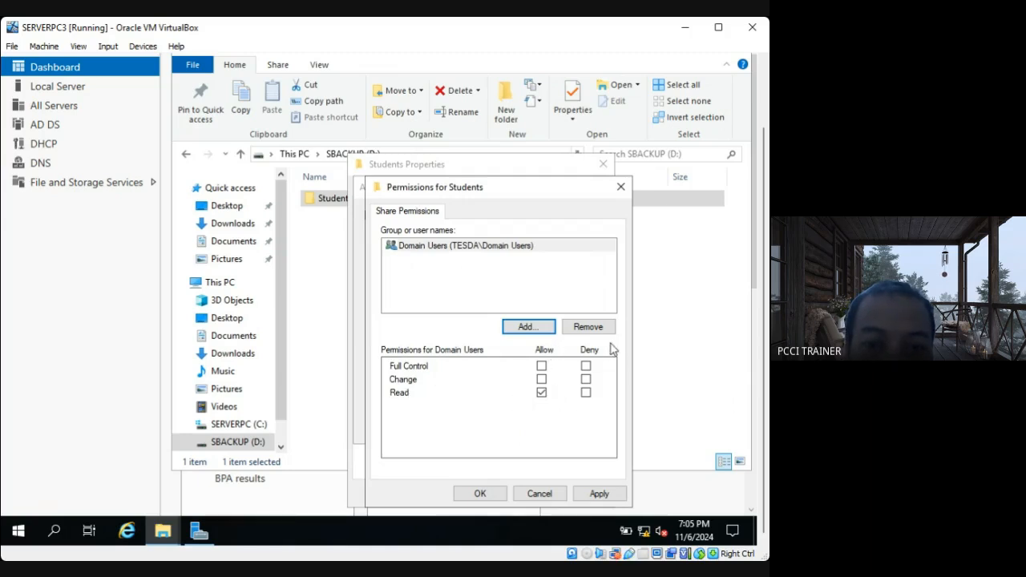
# Allow Domain Users Full Control and Change on the Students share and apply the permissions.
pyautogui.click(542, 379)
pyautogui.click(542, 366)
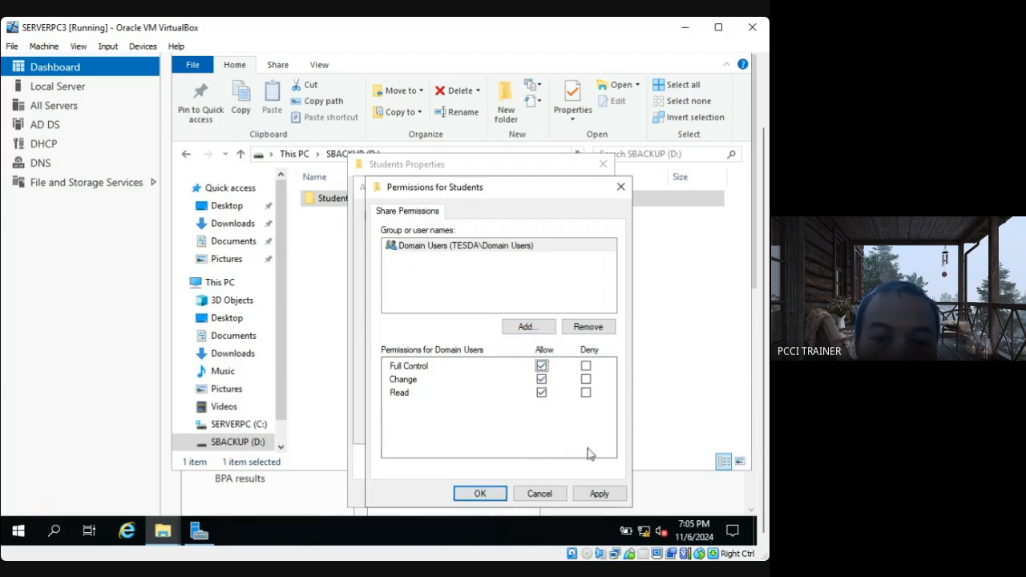
pyautogui.click(601, 493)
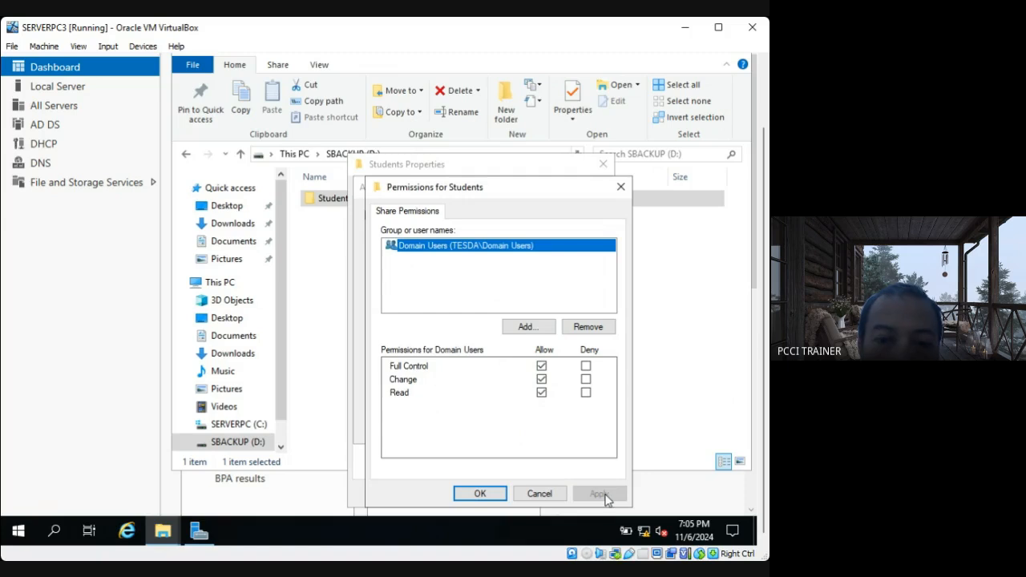
pyautogui.click(497, 496)
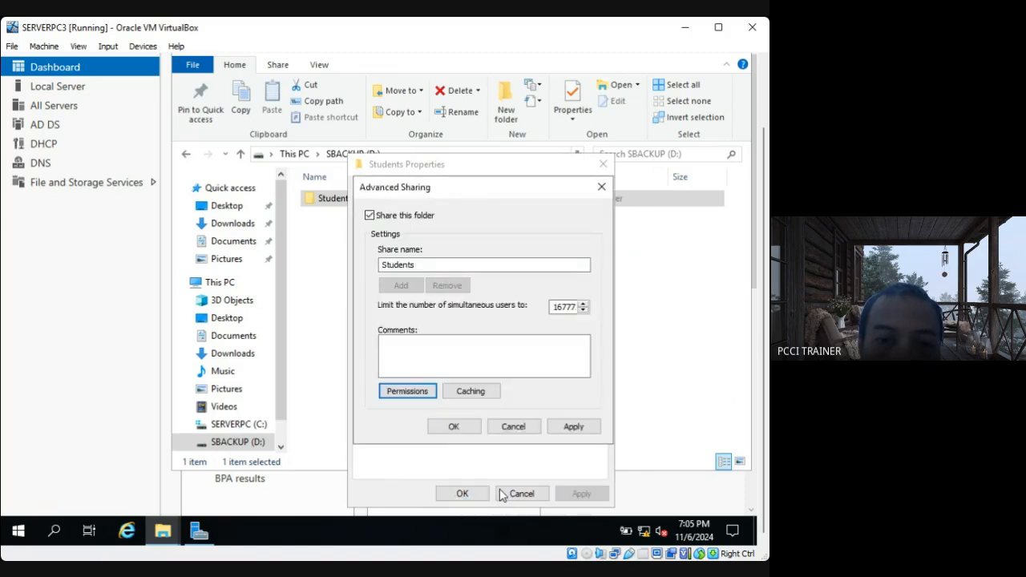
# Set the share's caching so no files or programs are available offline, and apply the advanced sharing settings.
pyautogui.click(482, 394)
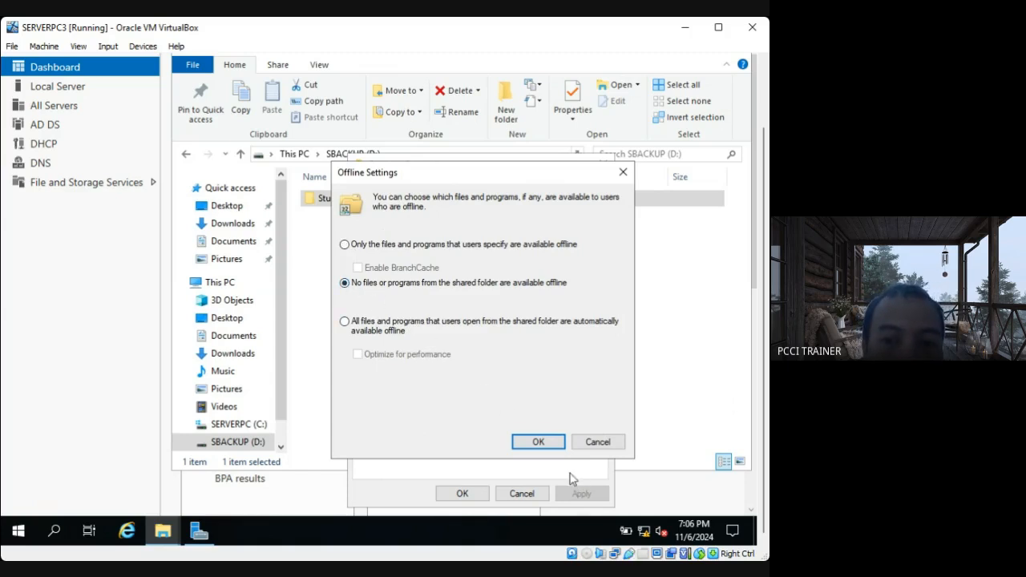
pyautogui.click(541, 444)
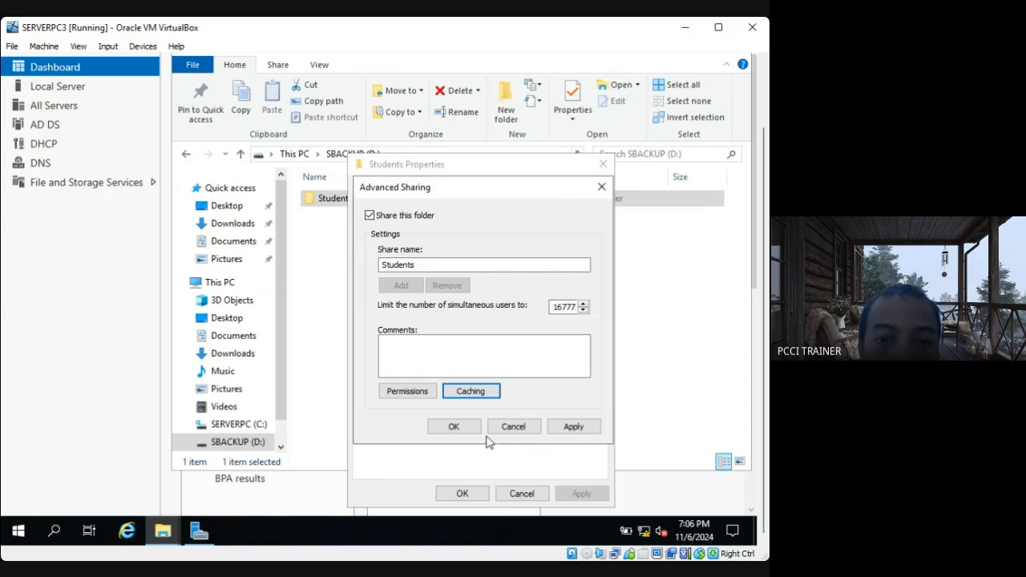
pyautogui.click(582, 431)
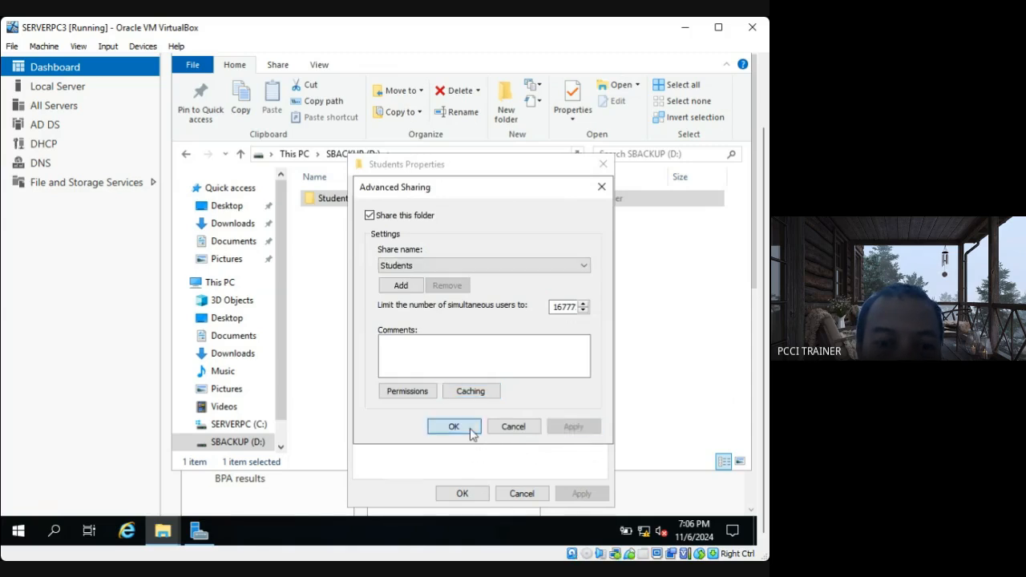
pyautogui.click(454, 427)
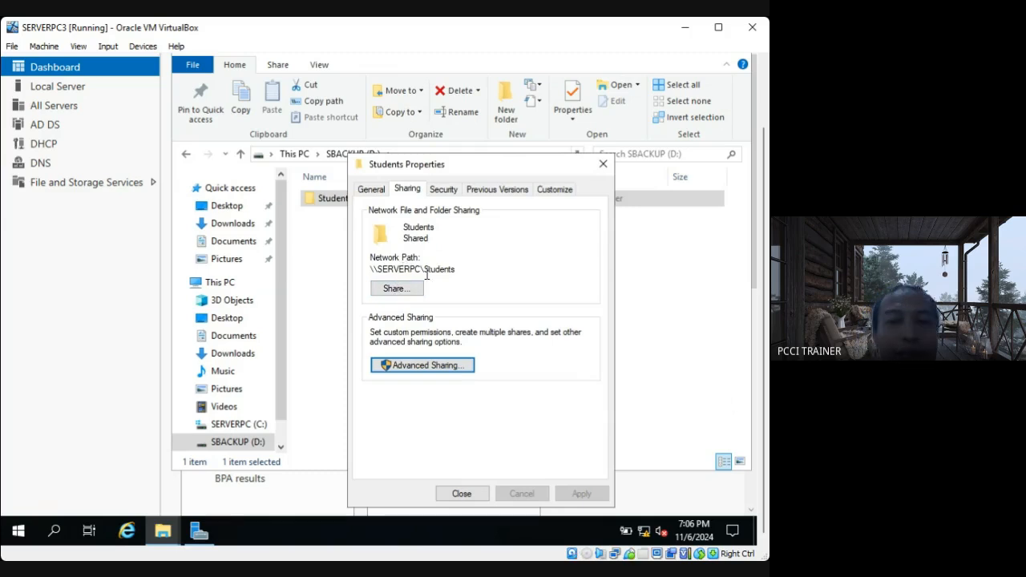
# Copy the Students share's network path \\SERVERPC\Students into a new Notepad document.
pyautogui.moveTo(457, 272); pyautogui.dragTo(369, 269)
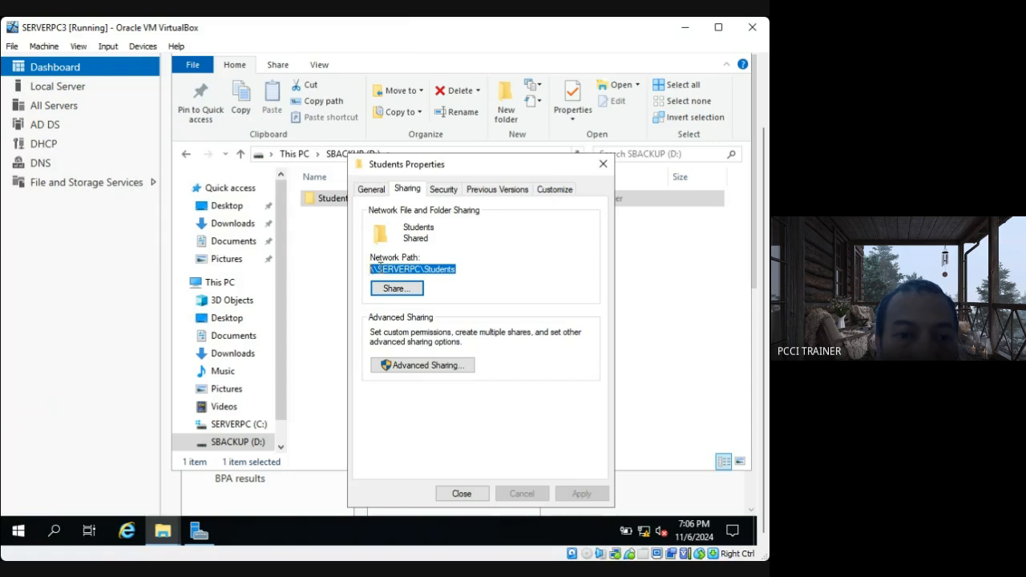
pyautogui.rightClick(383, 273)
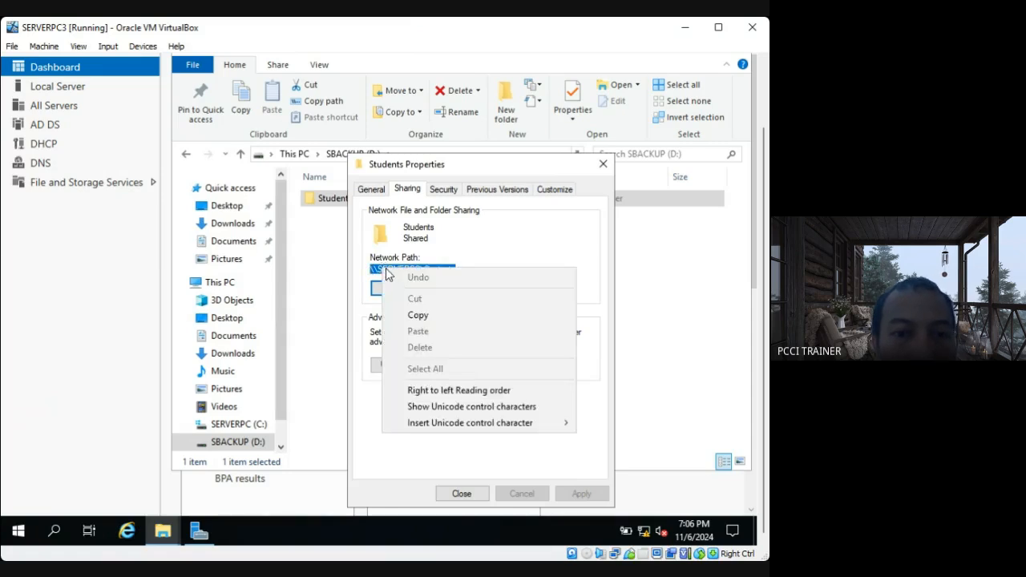
pyautogui.click(413, 315)
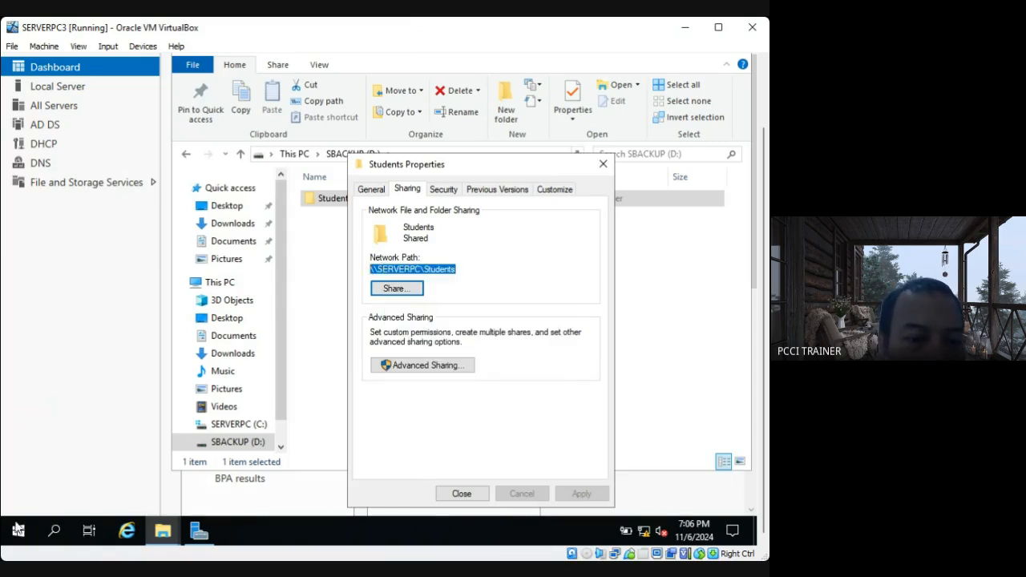
pyautogui.click(56, 531)
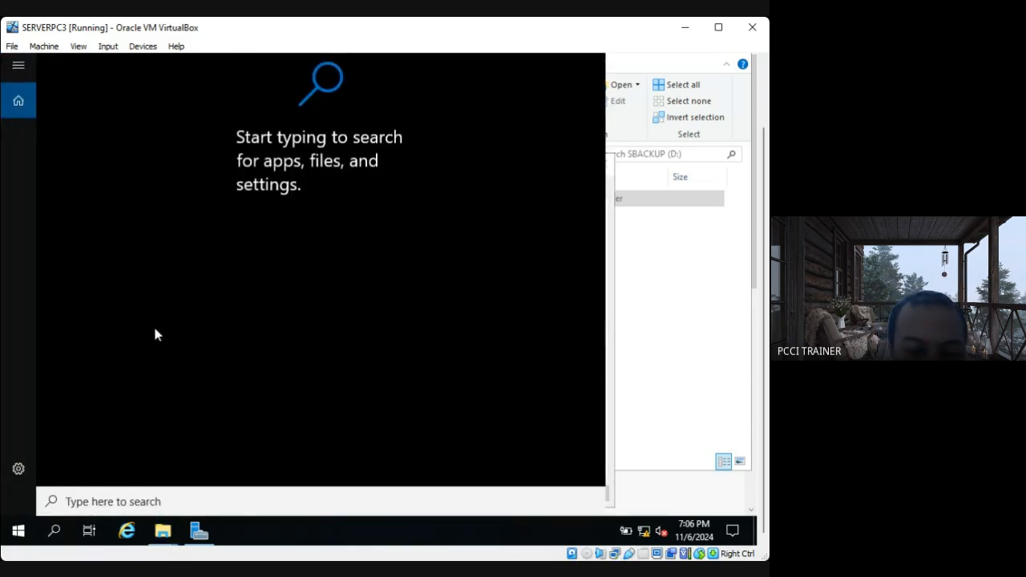
pyautogui.write('not')
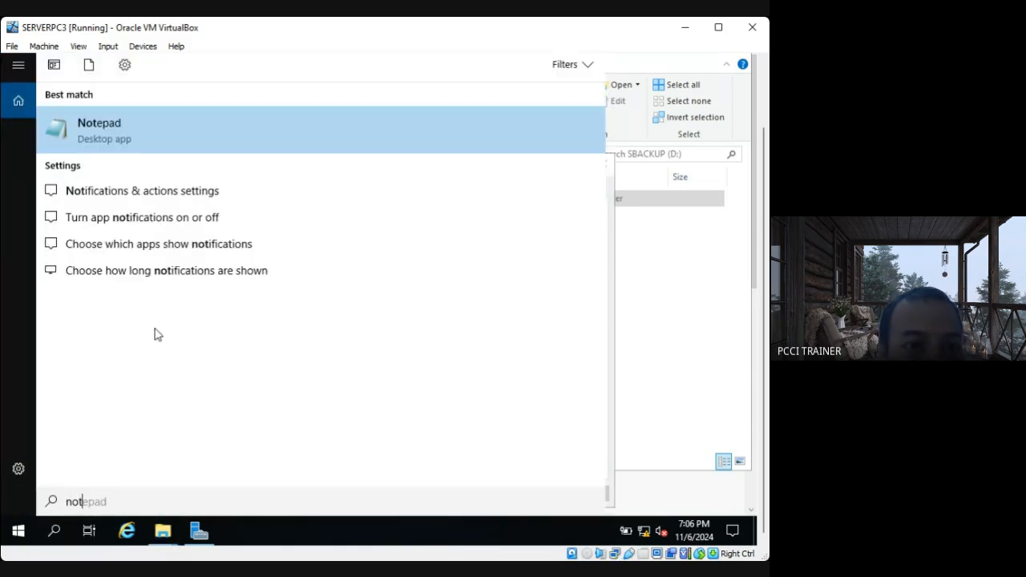
pyautogui.click(121, 155)
pyautogui.hotkey('ctrl', 'v')
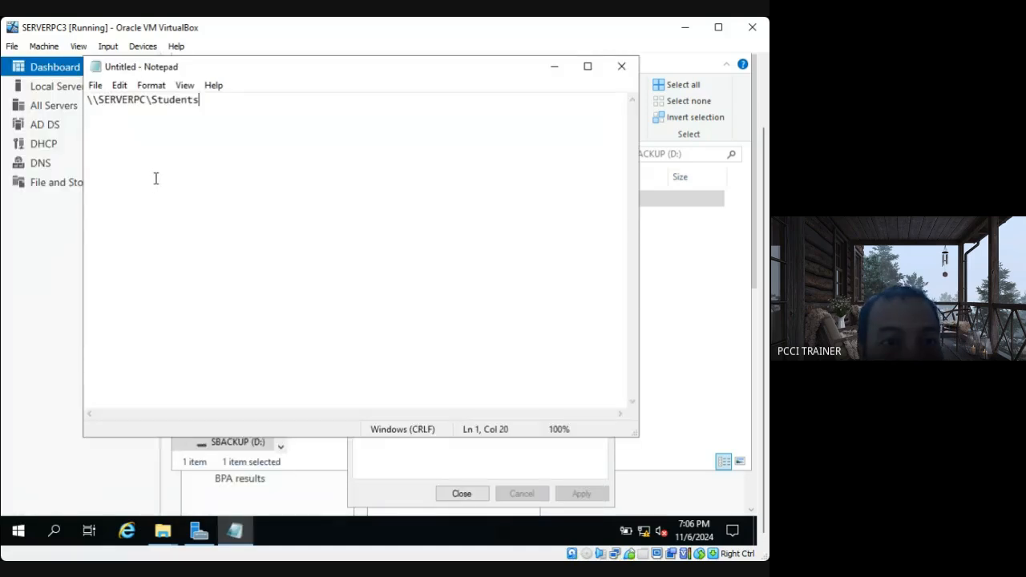
# Save the note as a text document named share on the Desktop.
pyautogui.click(96, 86)
pyautogui.click(116, 152)
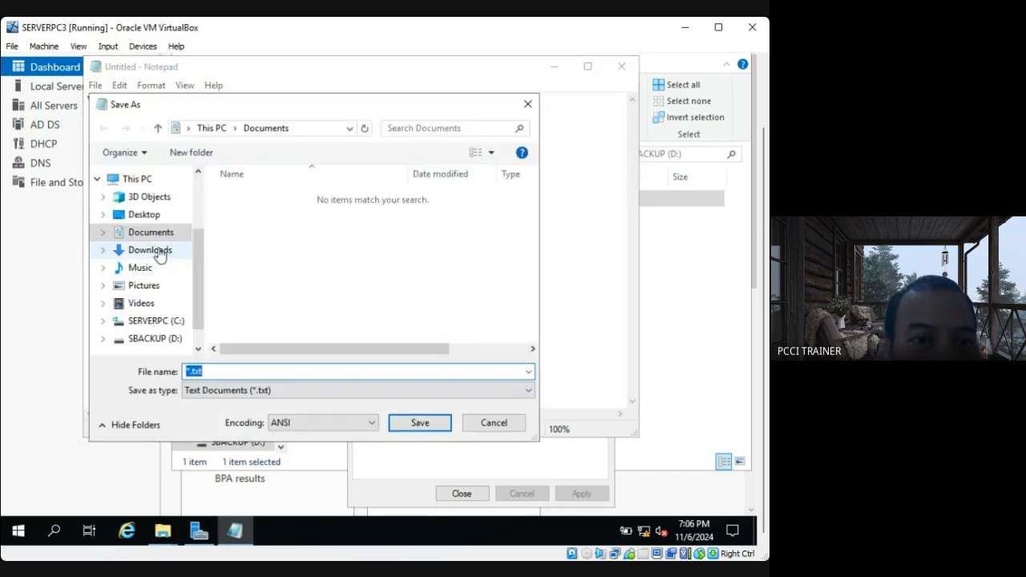
pyautogui.click(142, 217)
pyautogui.click(213, 371)
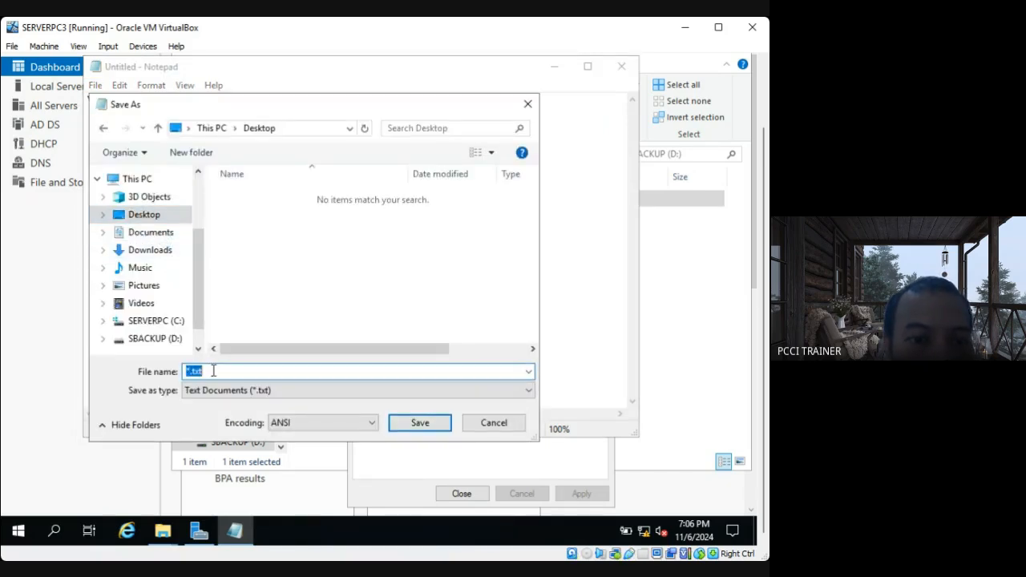
pyautogui.write('sahare')
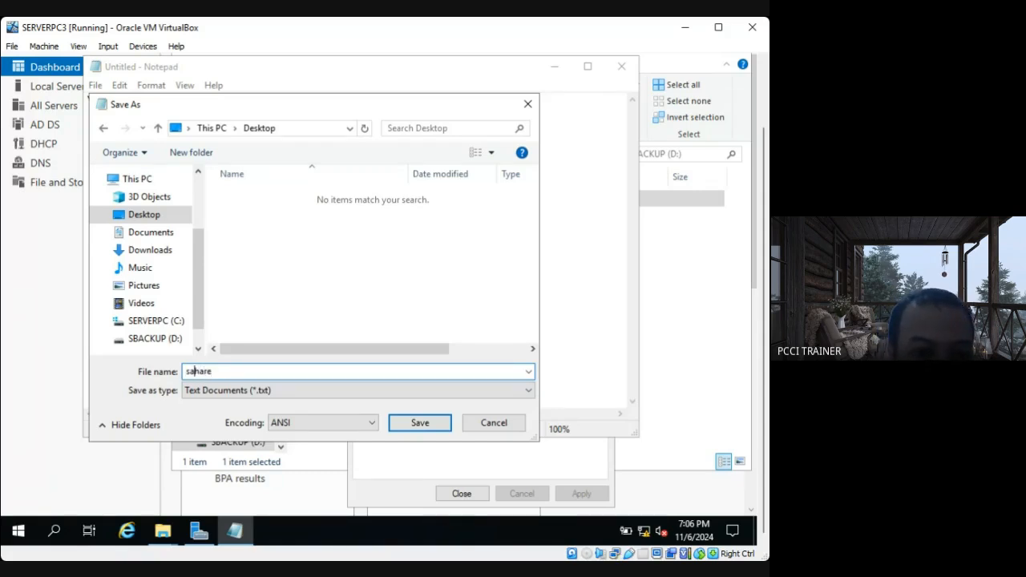
pyautogui.press('BackSpace')
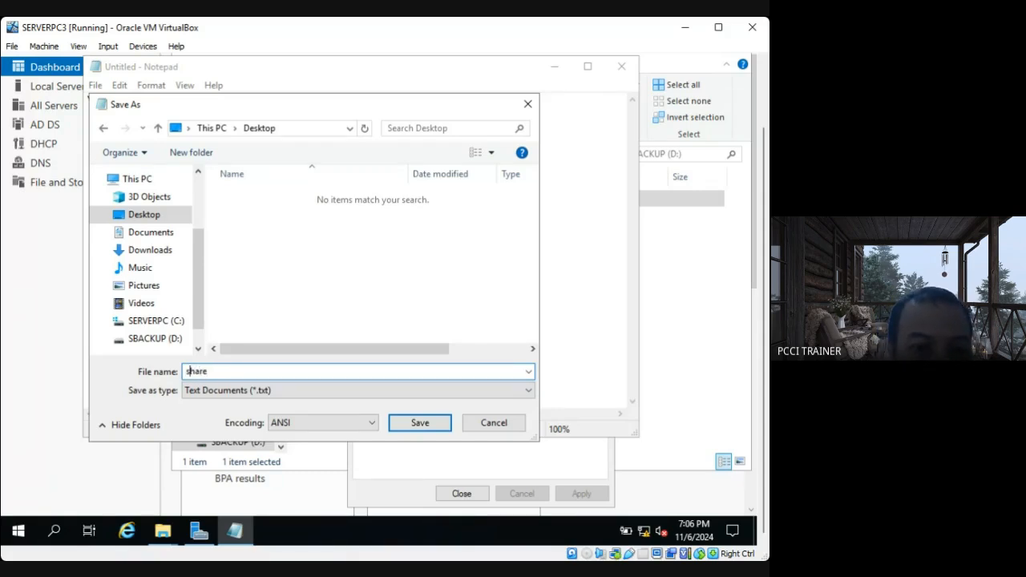
pyautogui.click(417, 423)
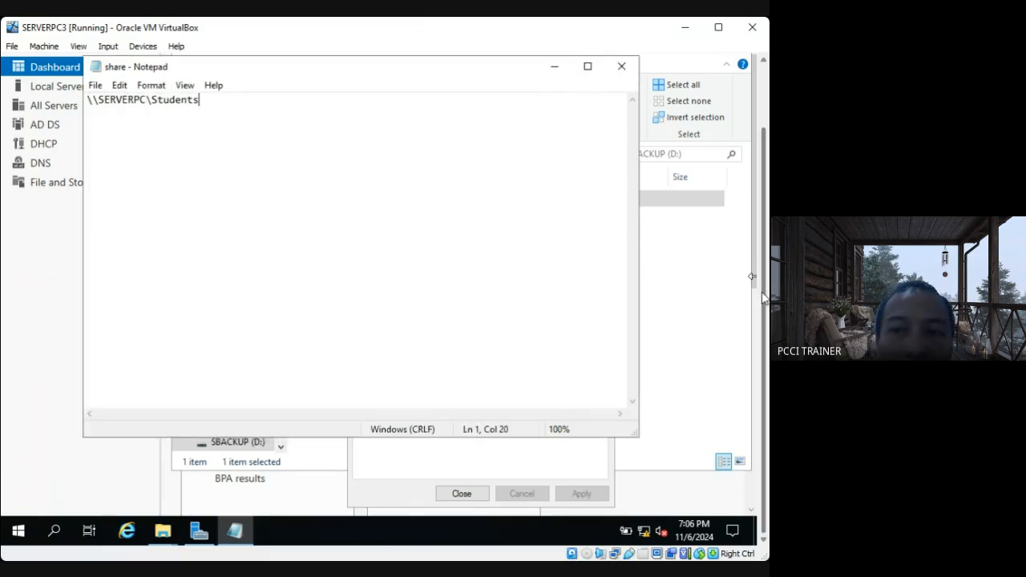
# Minimize the note, close the Students properties, and minimize the SBACKUP (D:) window to reveal the Server Manager dashboard.
pyautogui.moveTo(762, 296); pyautogui.dragTo(765, 248)
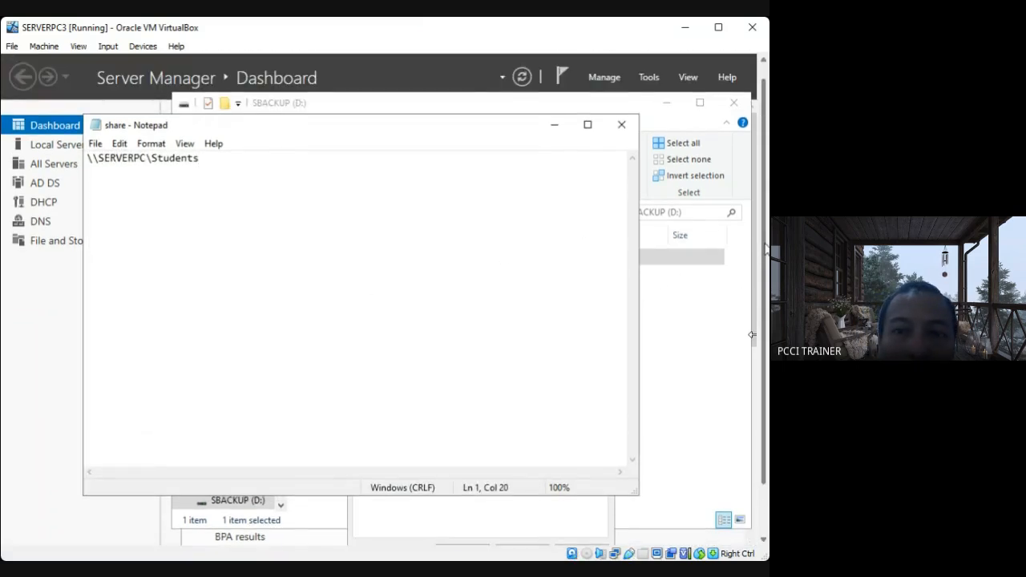
pyautogui.click(551, 128)
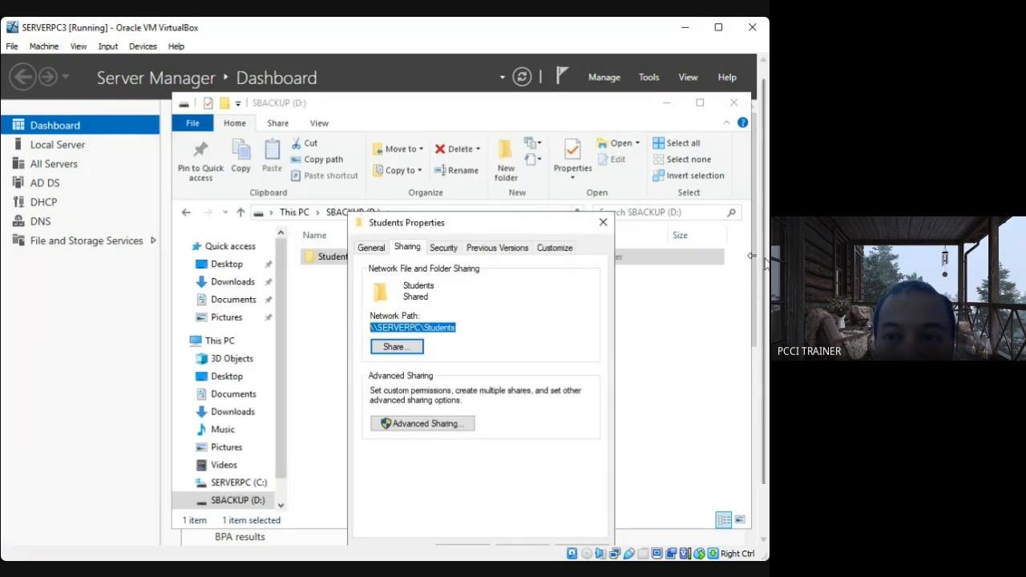
pyautogui.moveTo(764, 275); pyautogui.dragTo(766, 320)
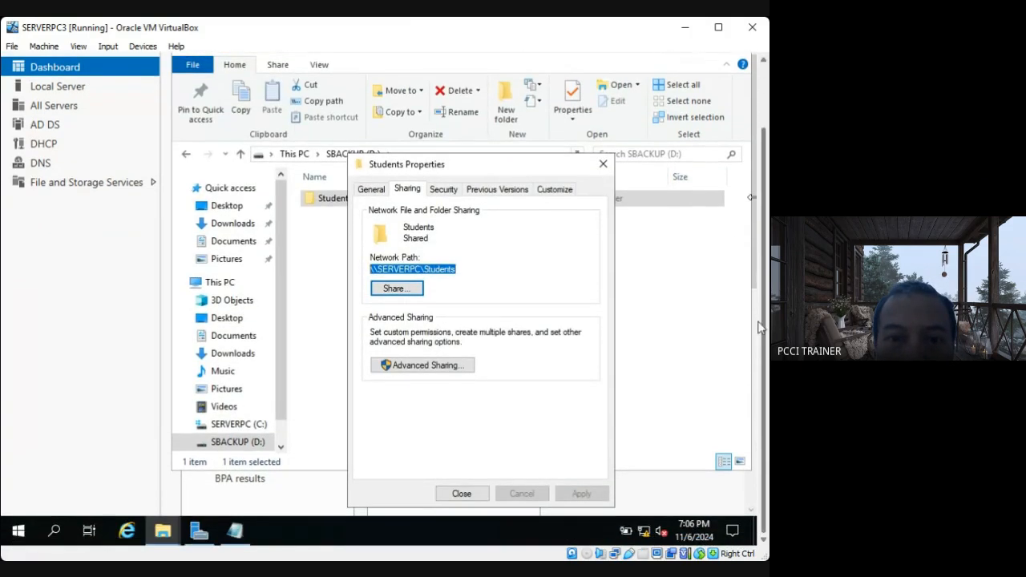
pyautogui.click(469, 496)
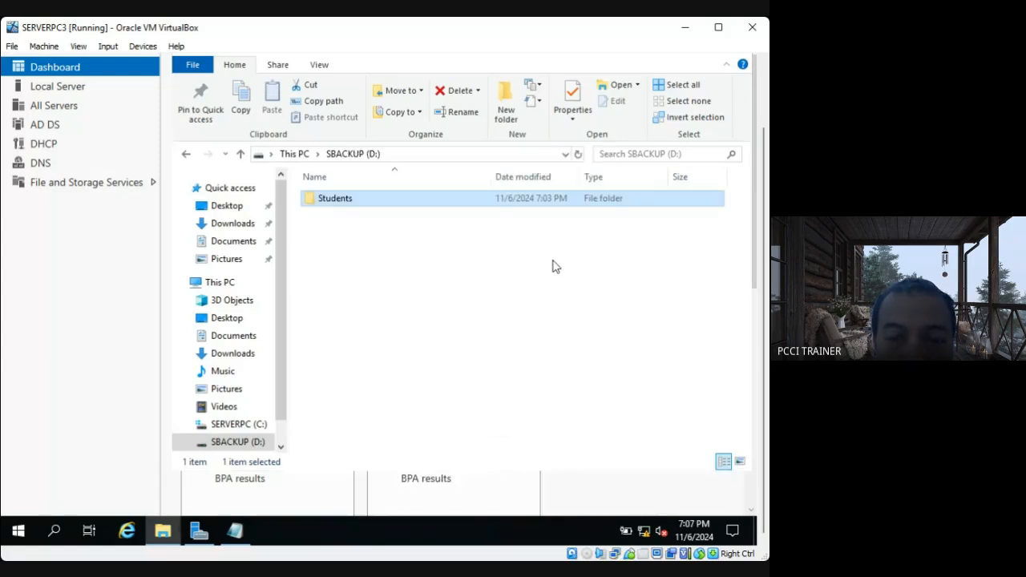
pyautogui.moveTo(766, 335); pyautogui.dragTo(766, 292)
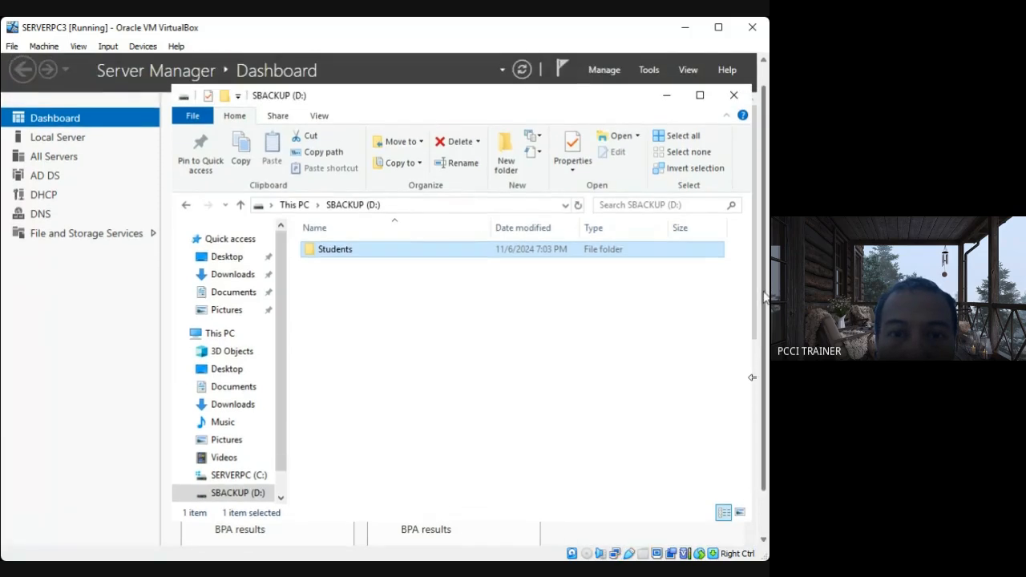
pyautogui.click(668, 97)
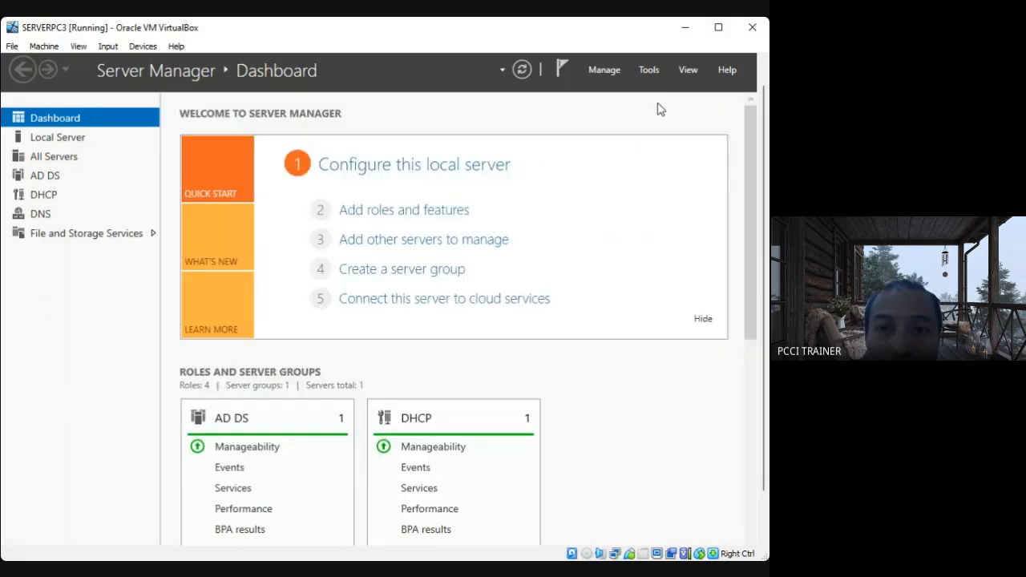
pyautogui.click(611, 71)
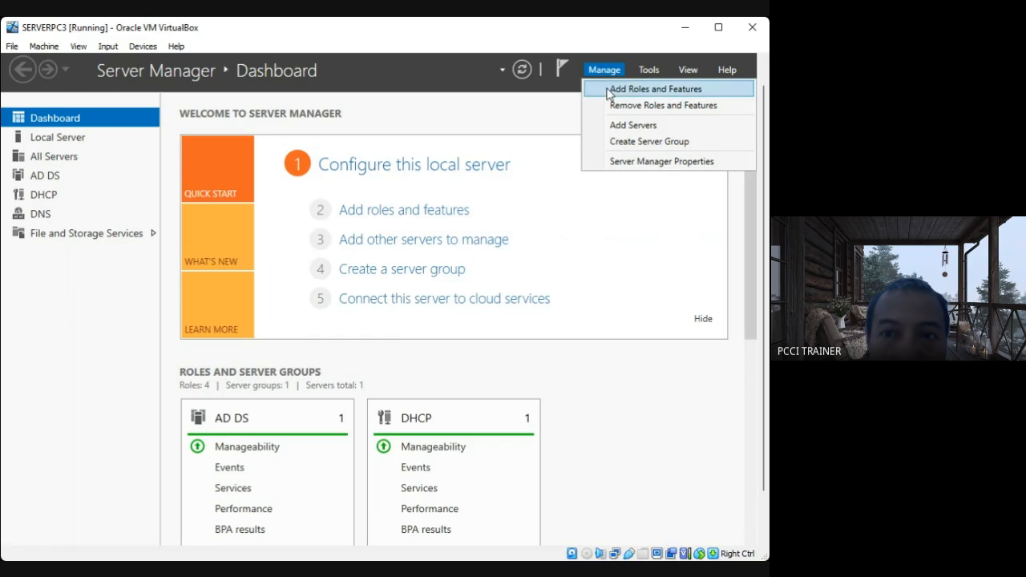
pyautogui.click(609, 90)
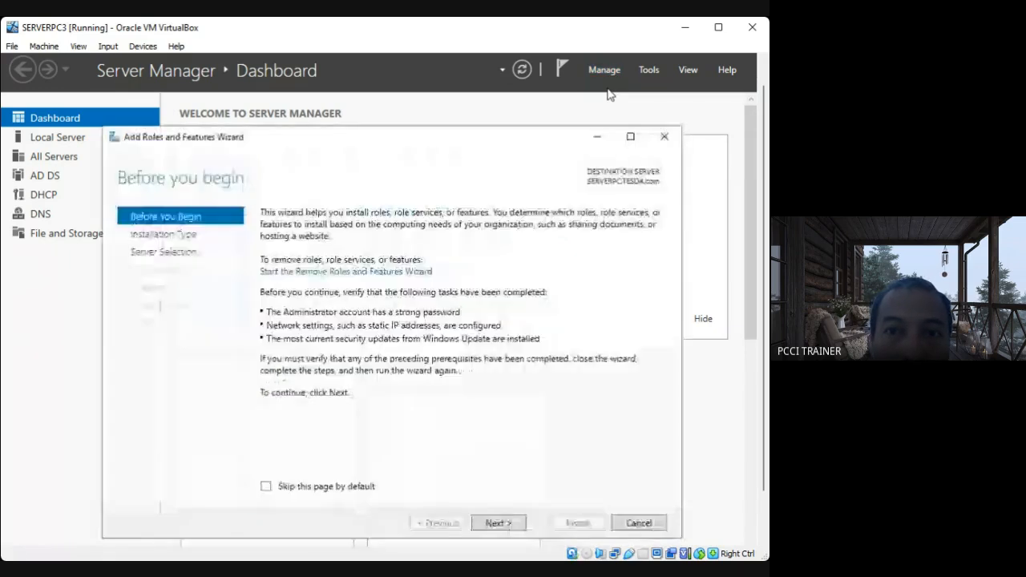
pyautogui.click(665, 137)
# Open the \\SERVERPC\Students share through Windows search to check its contents, and close its window.
pyautogui.moveTo(764, 171); pyautogui.dragTo(763, 295)
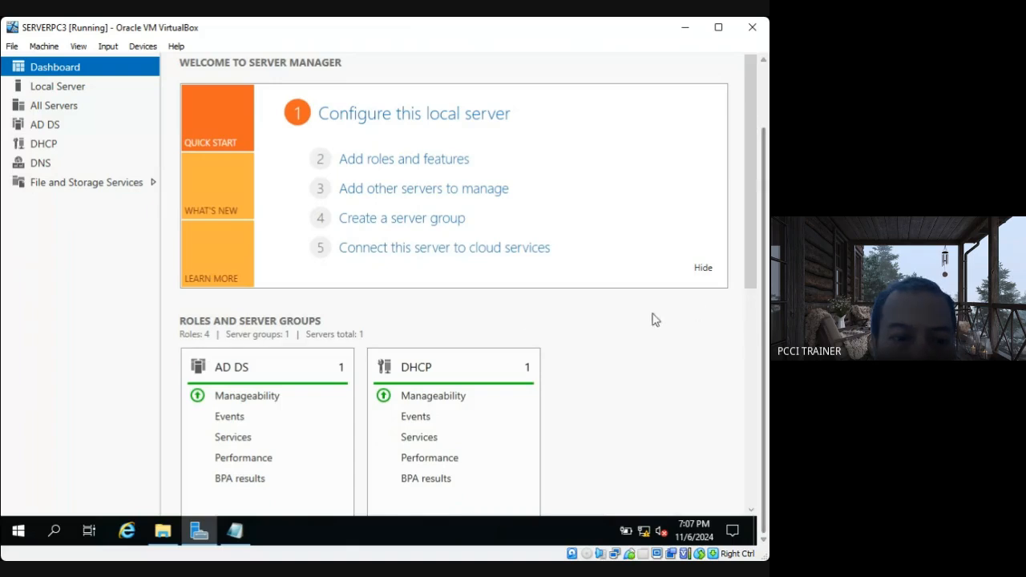
pyautogui.click(55, 531)
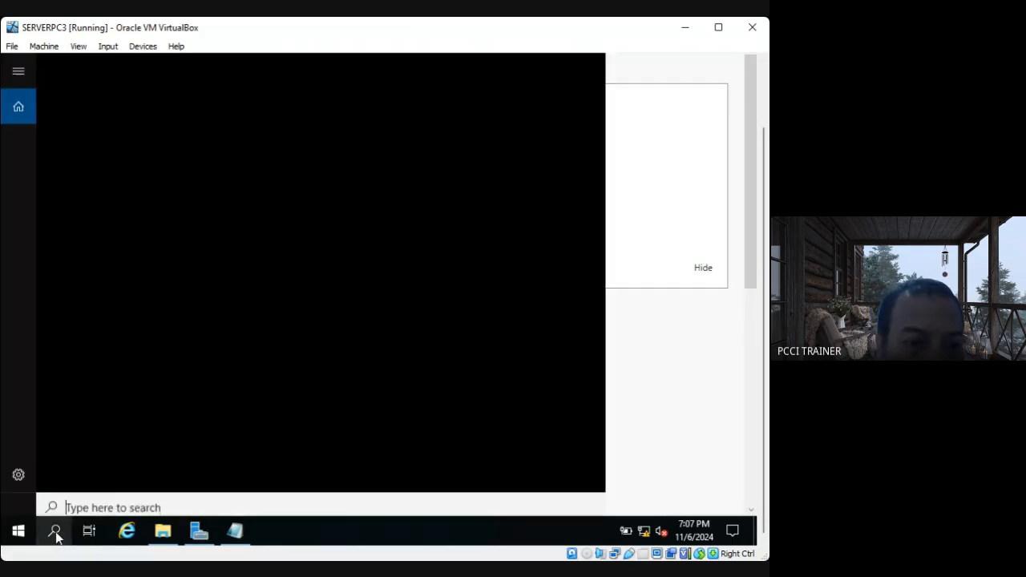
pyautogui.rightClick(80, 500)
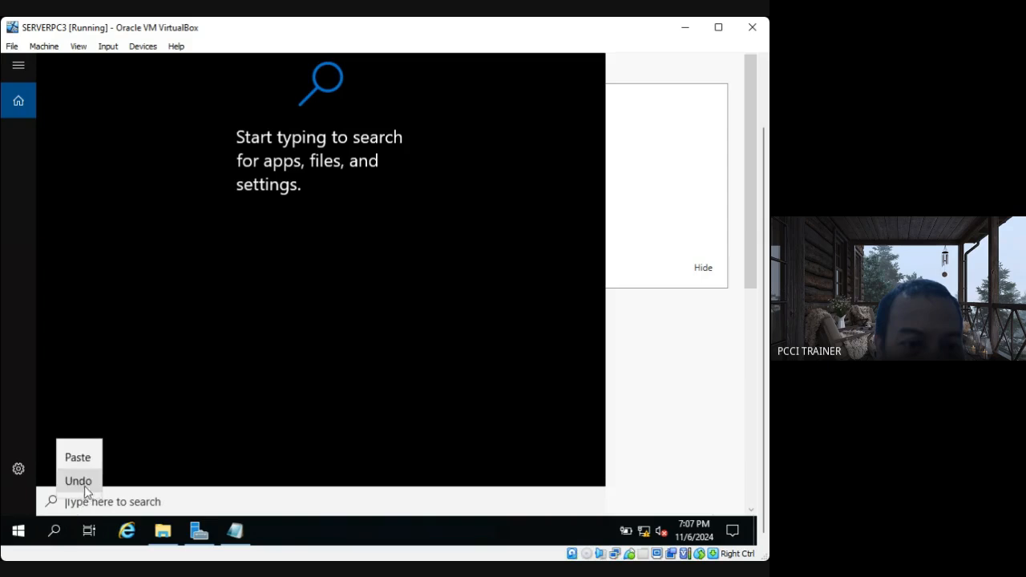
pyautogui.click(84, 460)
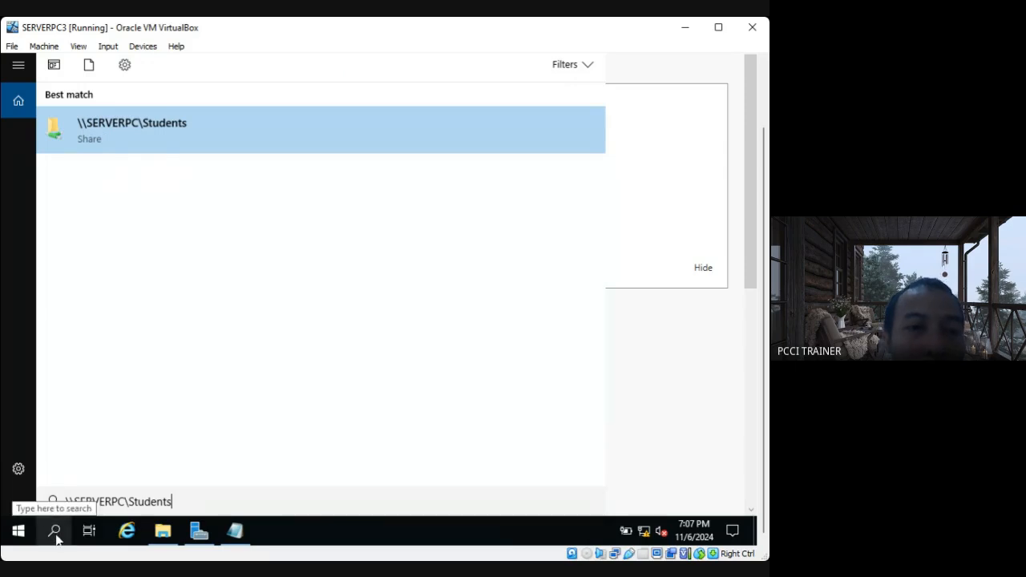
pyautogui.click(110, 138)
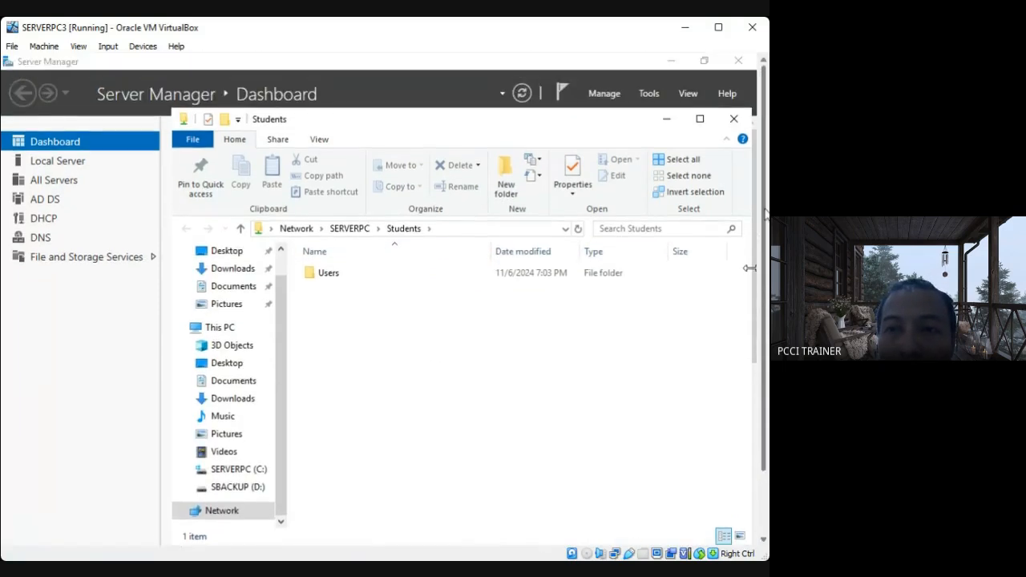
pyautogui.click(732, 121)
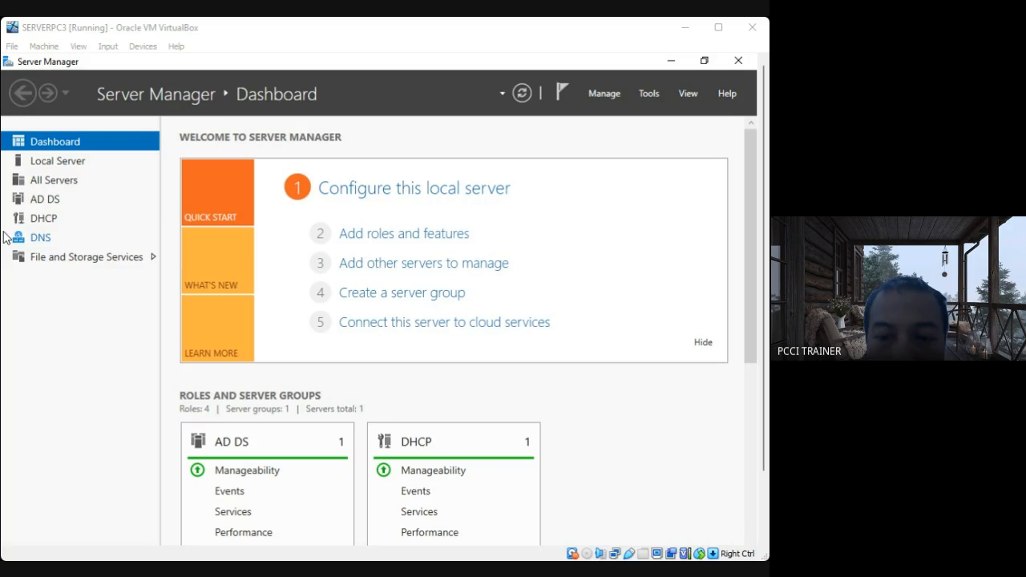
# Start adding roles and features in Server Manager, keeping SERVERPC.TESDA.com as the destination server, and proceed to the server roles.
pyautogui.click(492, 496)
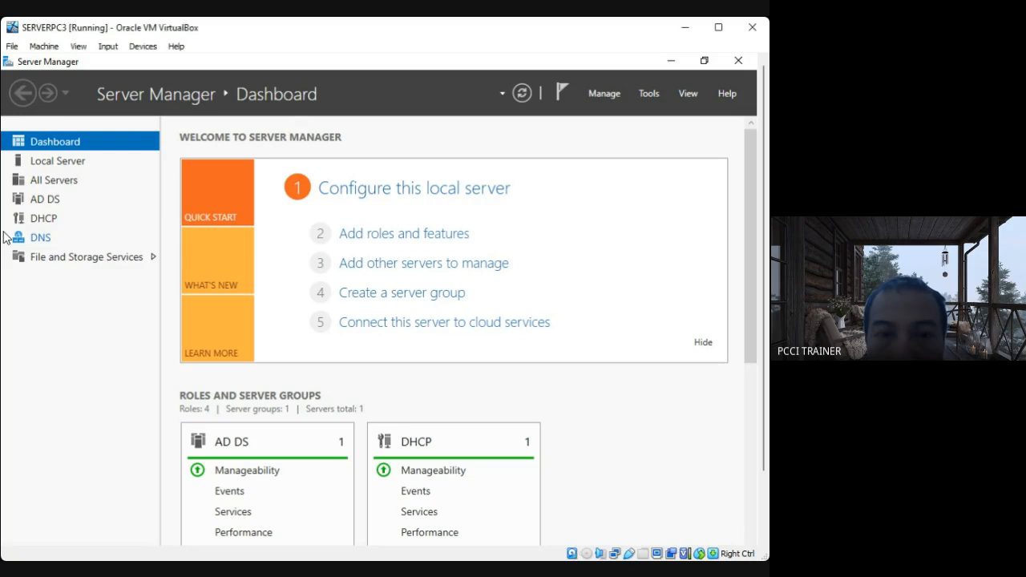
pyautogui.click(610, 97)
pyautogui.click(621, 114)
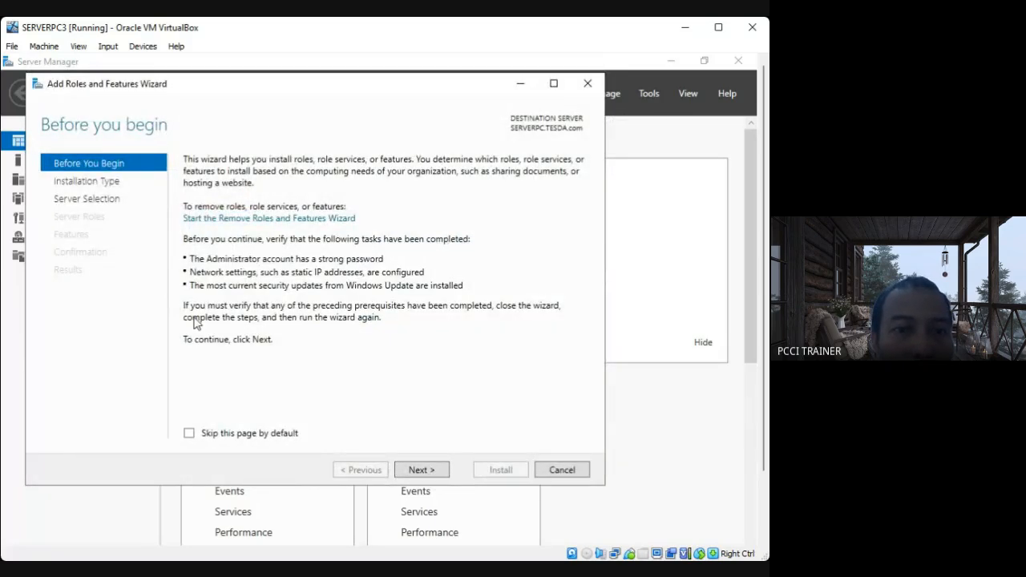
pyautogui.click(416, 471)
pyautogui.click(415, 471)
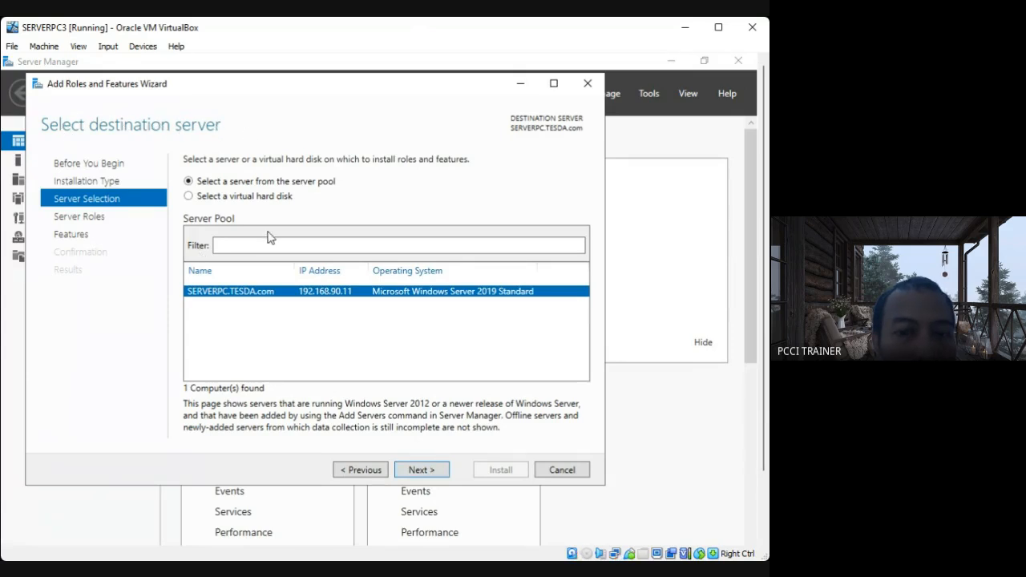
pyautogui.click(412, 471)
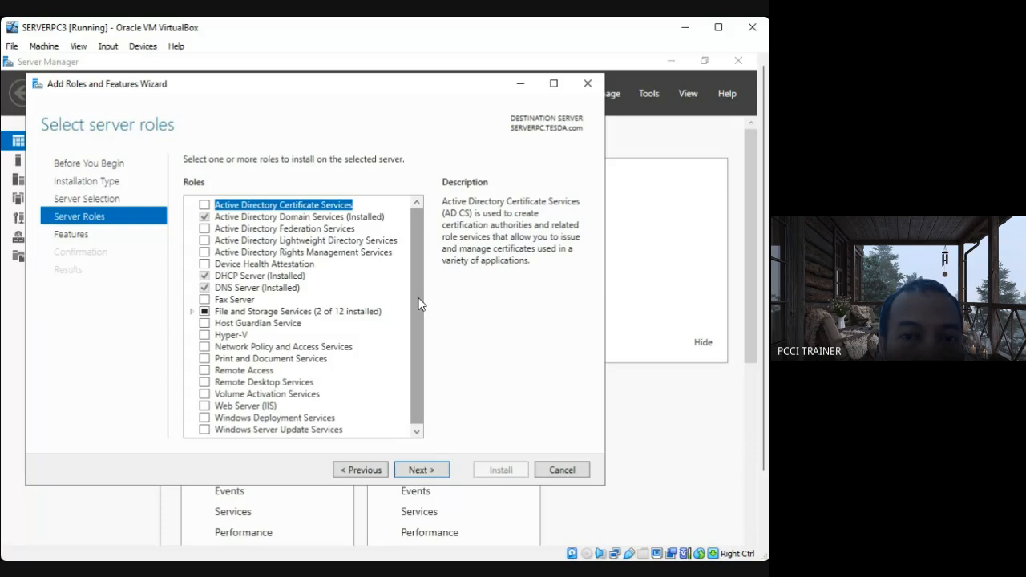
# Select File Server Resource Manager under File and iSCSI Services, accept its required features, and continue to the feature selection.
pyautogui.doubleClick(244, 312)
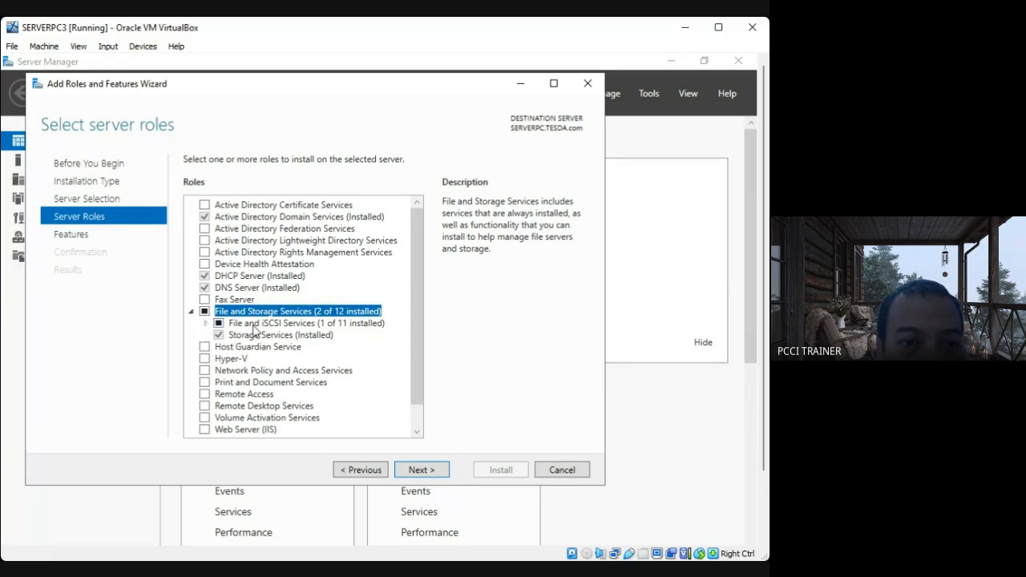
pyautogui.doubleClick(255, 325)
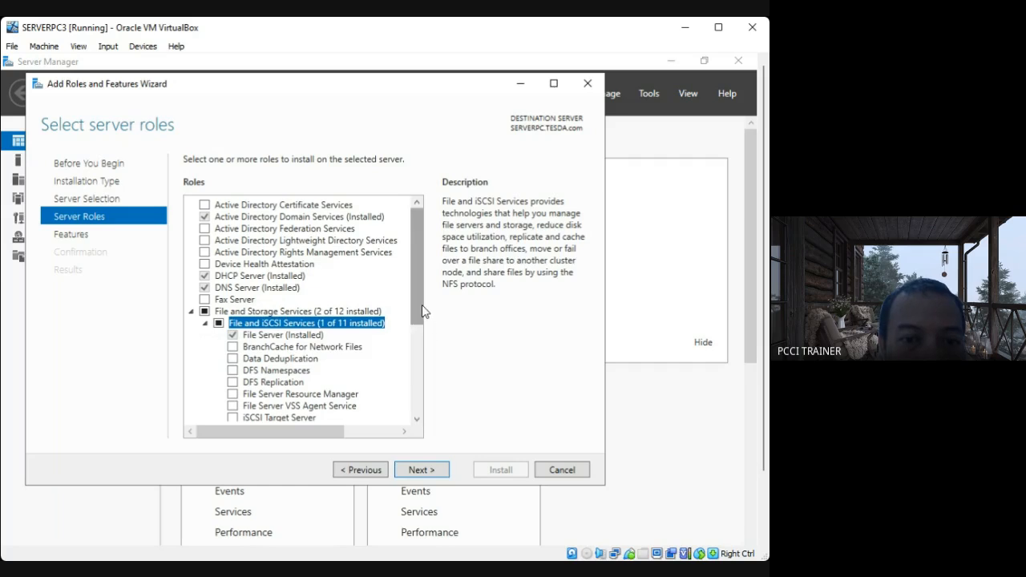
pyautogui.scroll(-1, 360, 349)
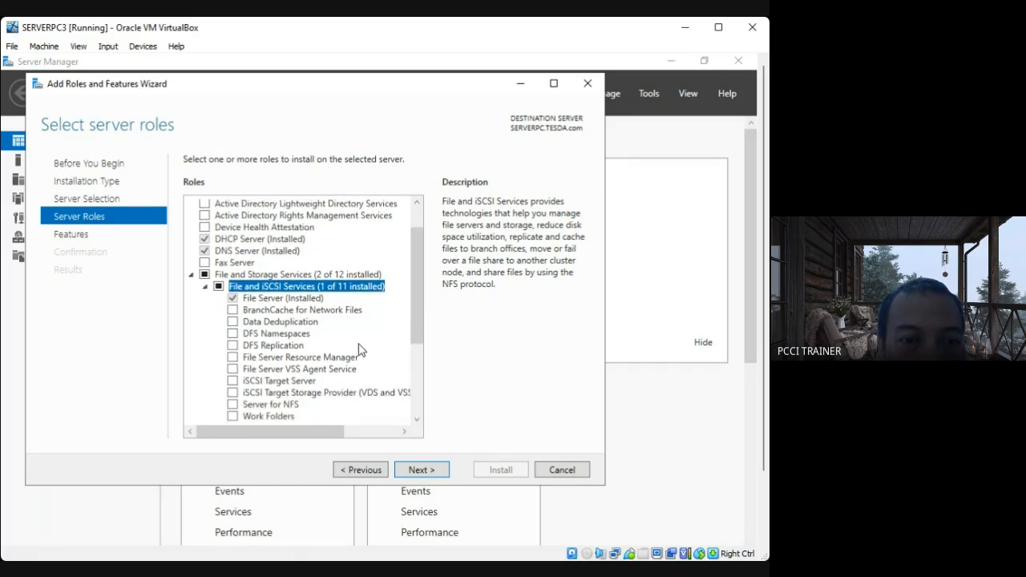
pyautogui.click(265, 358)
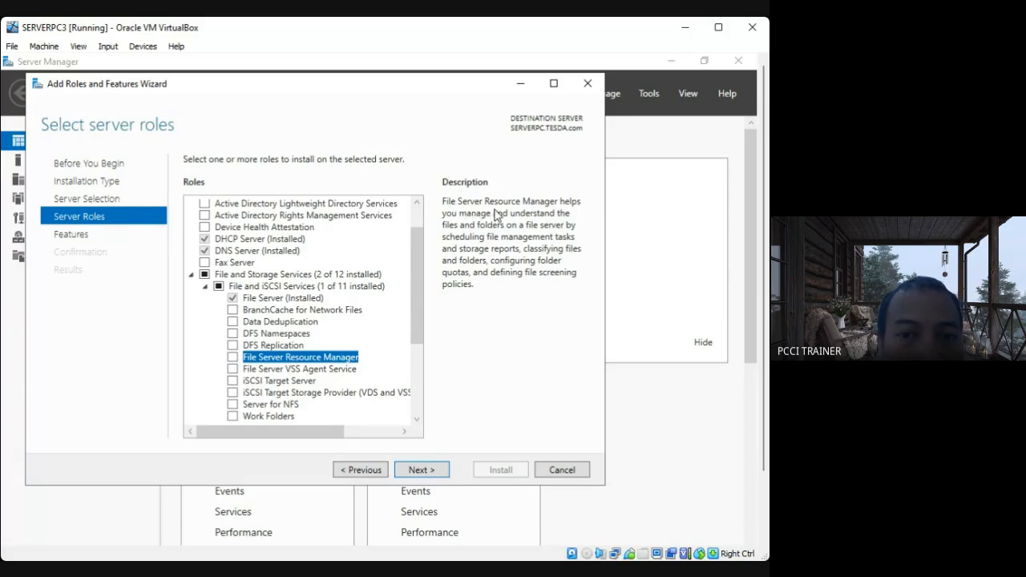
pyautogui.click(231, 358)
pyautogui.click(345, 412)
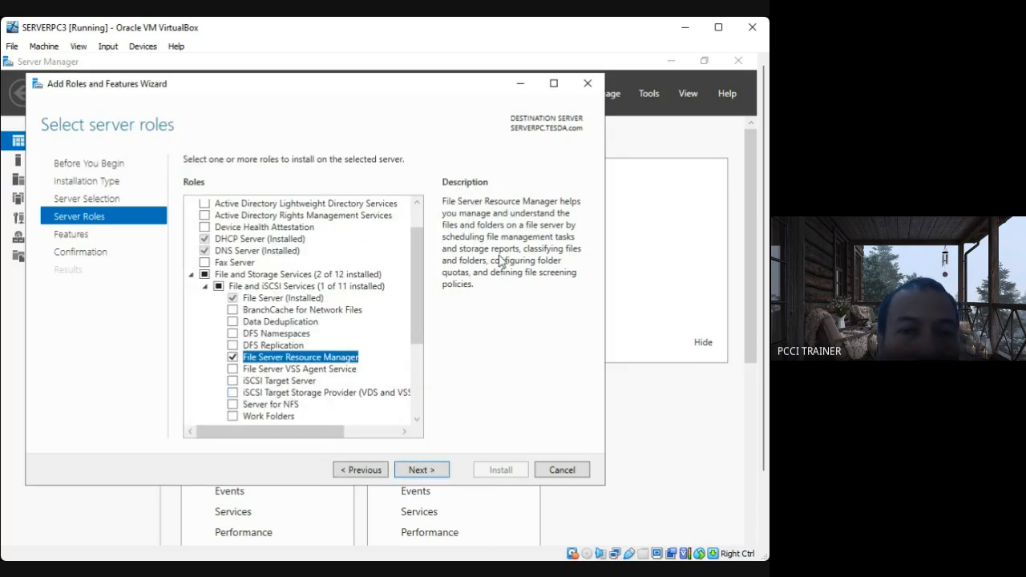
pyautogui.click(417, 474)
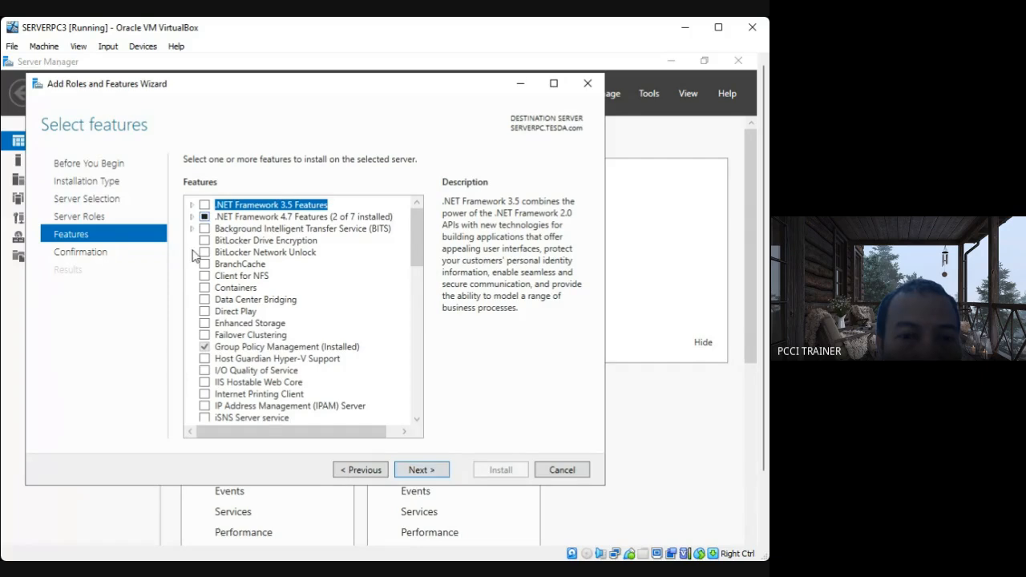
# Proceed without additional features, install File Server Resource Manager with its tools, and close the wizard once the installation finishes.
pyautogui.click(436, 469)
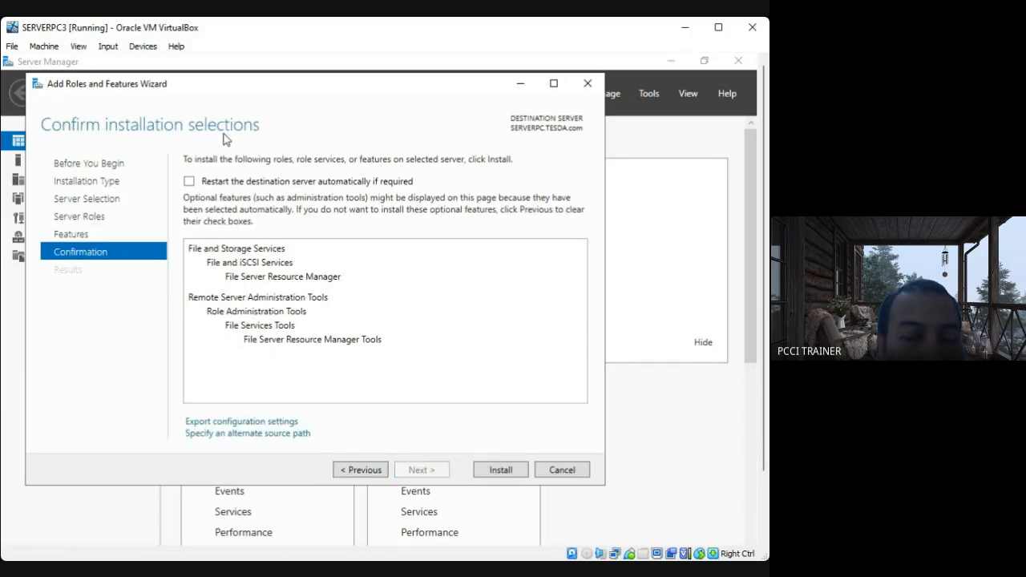
pyautogui.click(500, 471)
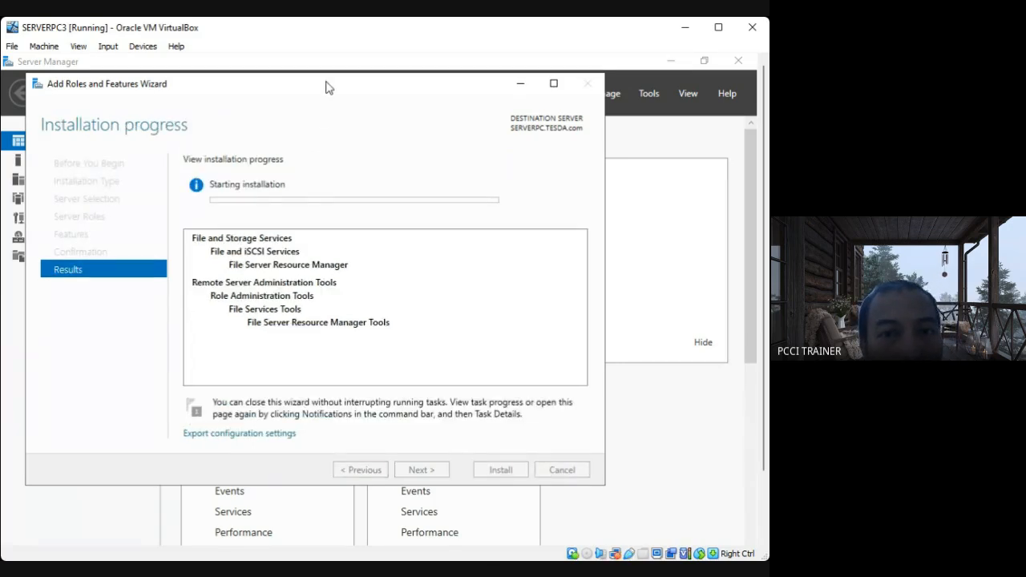
pyautogui.moveTo(326, 87); pyautogui.dragTo(385, 100)
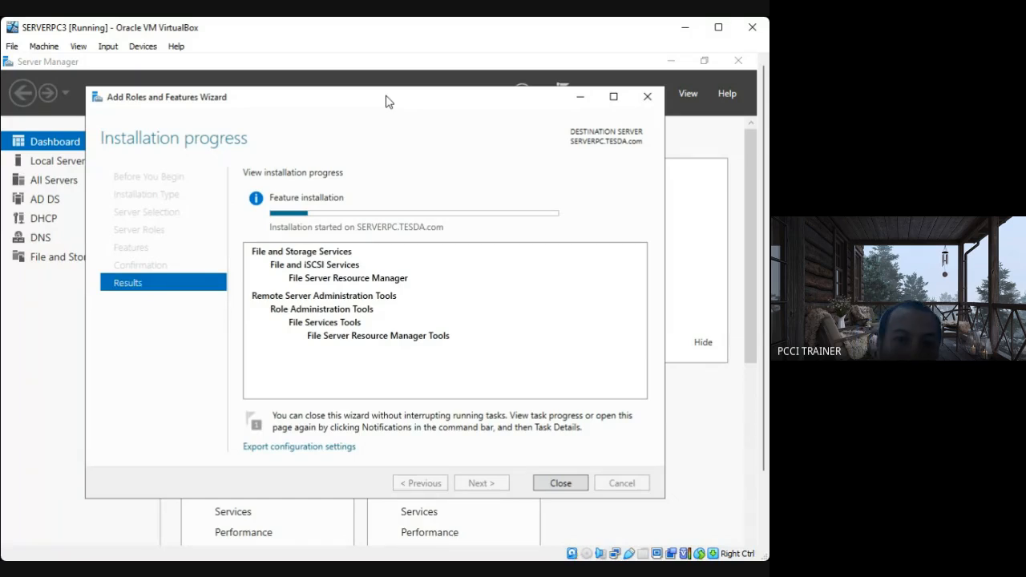
pyautogui.moveTo(443, 99); pyautogui.dragTo(484, 133)
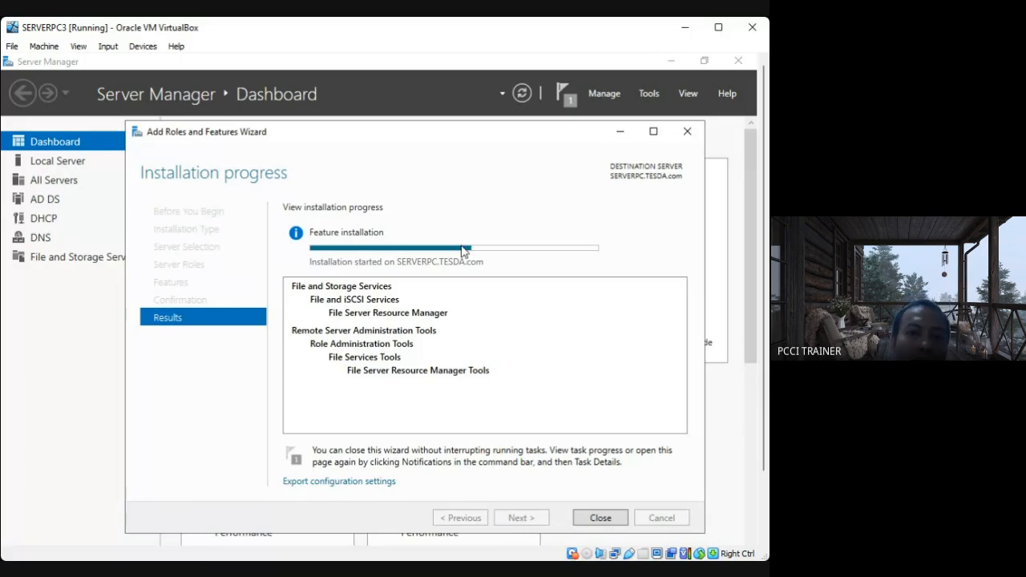
pyautogui.moveTo(463, 251)
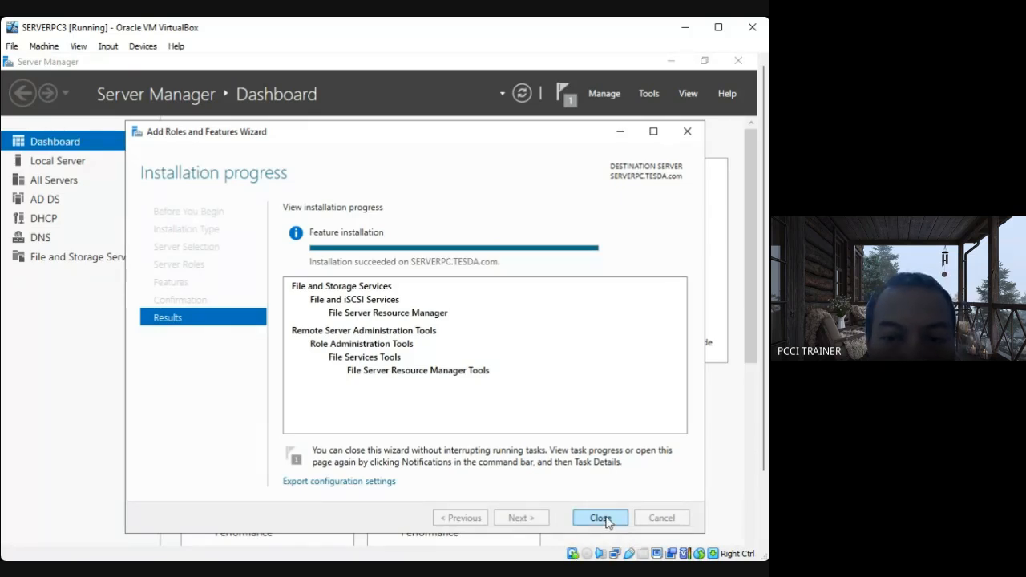
pyautogui.click(600, 517)
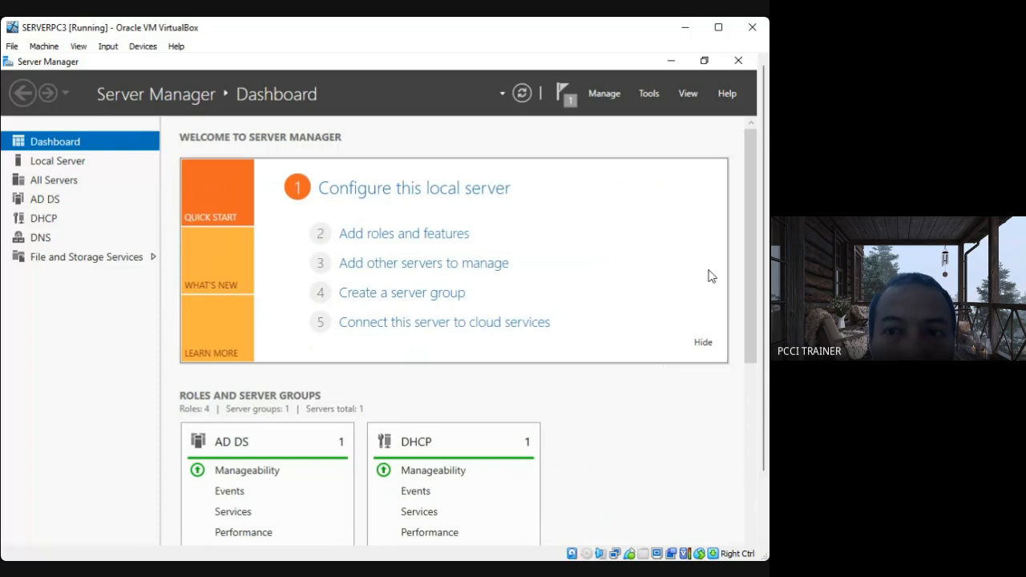
# Open File Server Resource Manager from Server Manager and show the File Screens under File Screening Management.
pyautogui.click(649, 94)
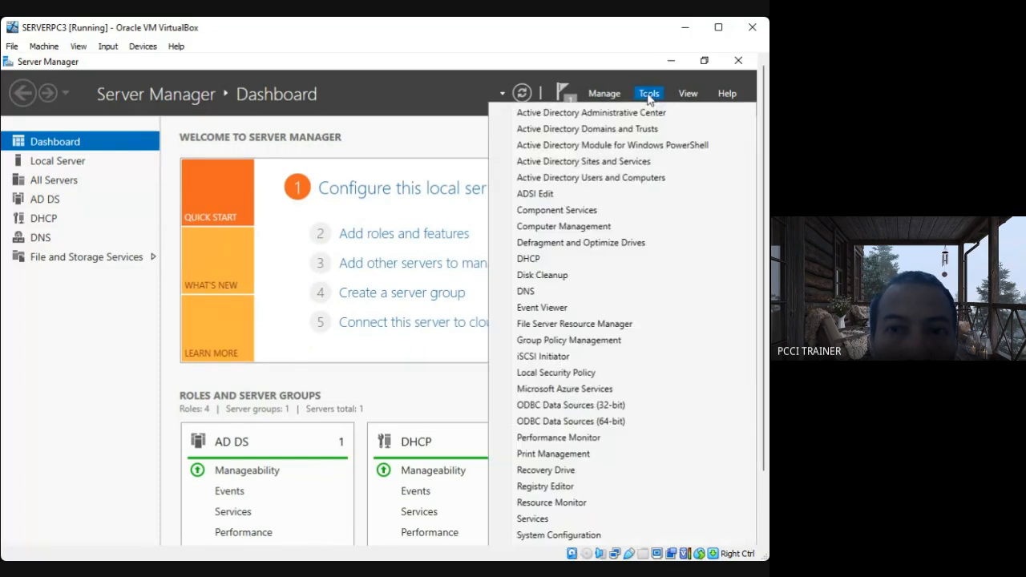
pyautogui.click(546, 324)
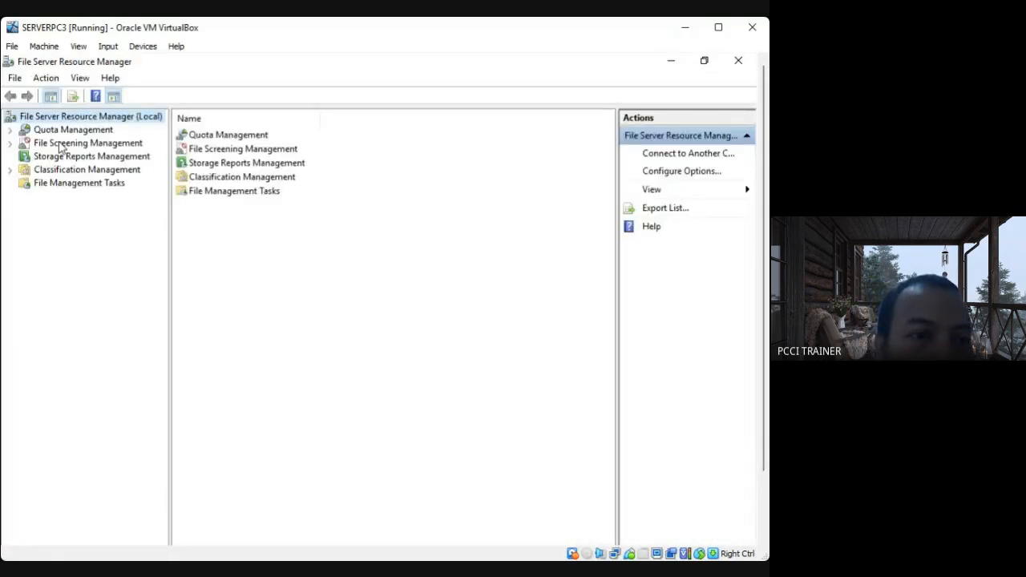
pyautogui.click(60, 144)
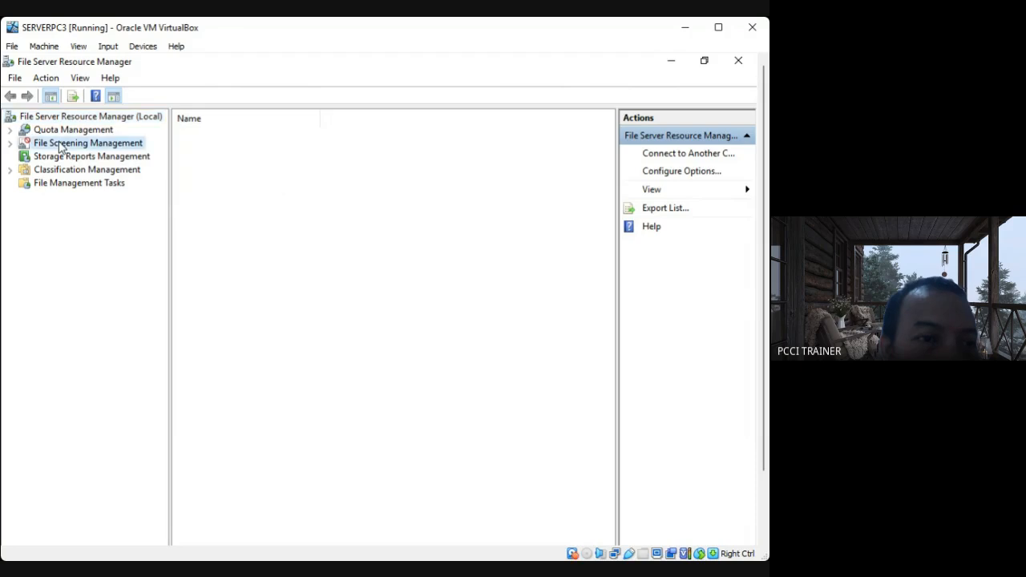
pyautogui.click(10, 145)
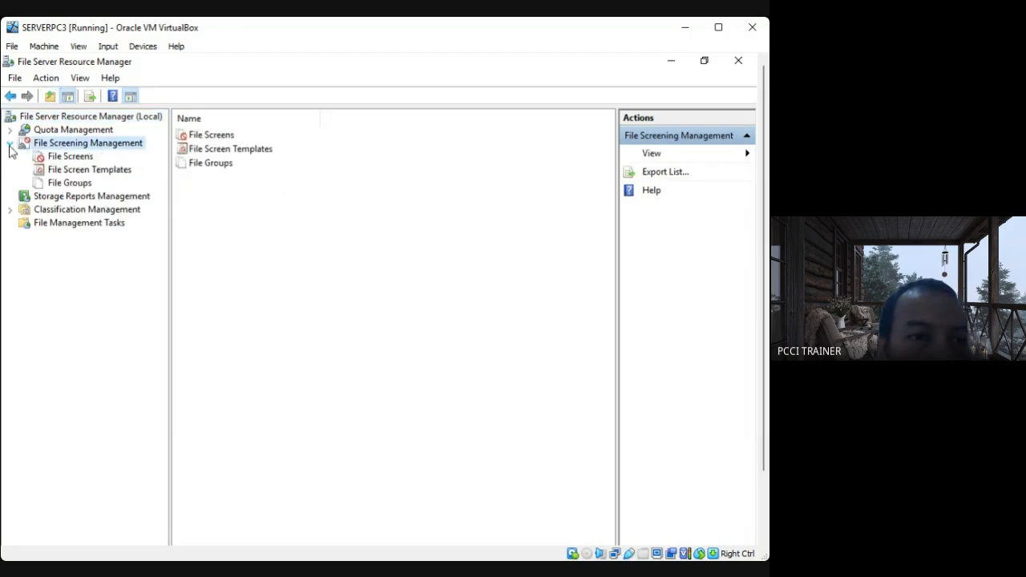
pyautogui.click(72, 158)
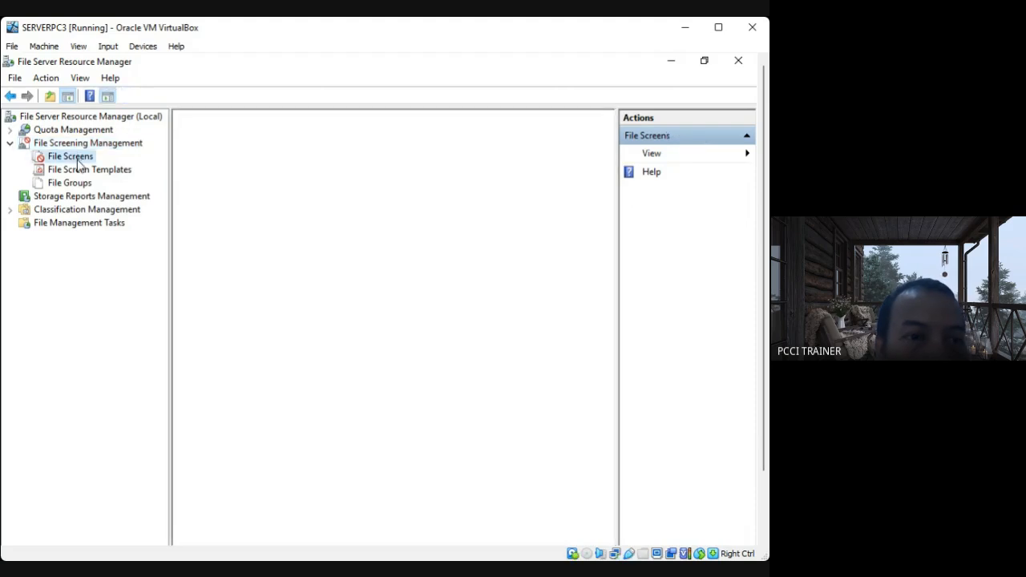
# Start creating a file screen and set its path to the Students folder on SBACKUP (D:).
pyautogui.rightClick(79, 160)
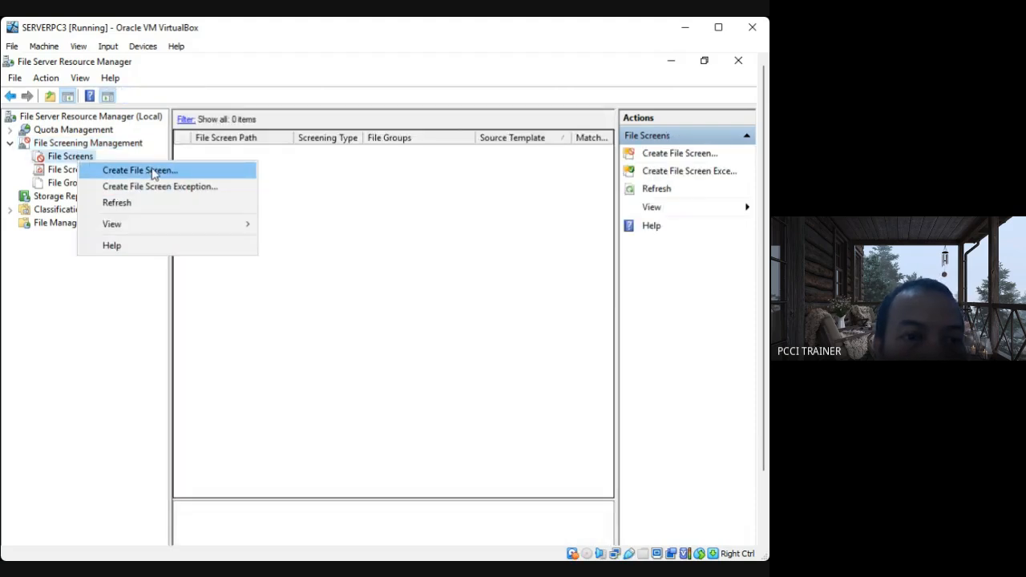
pyautogui.click(140, 170)
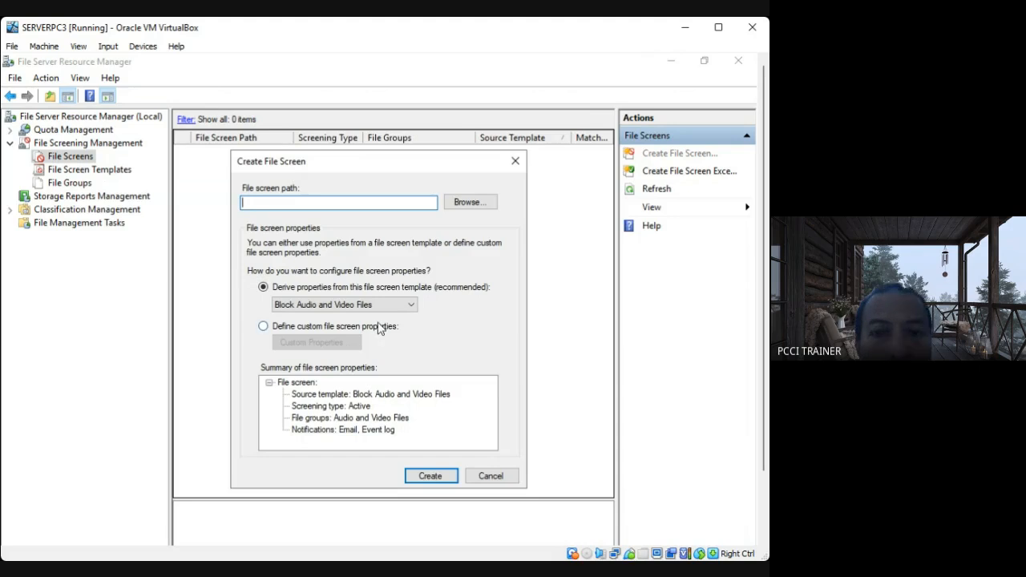
pyautogui.click(471, 205)
pyautogui.scroll(-2, 478, 303)
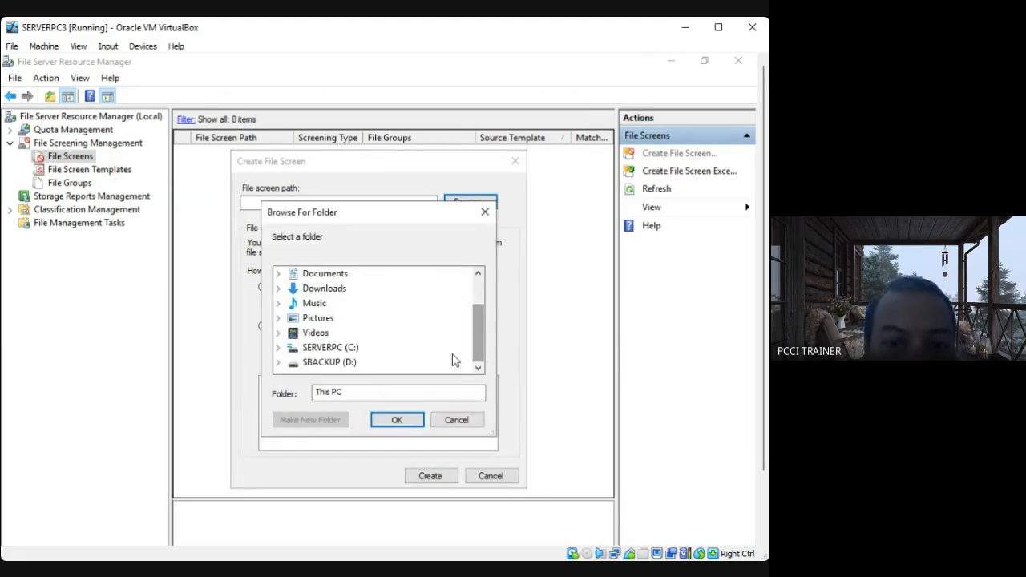
pyautogui.doubleClick(329, 362)
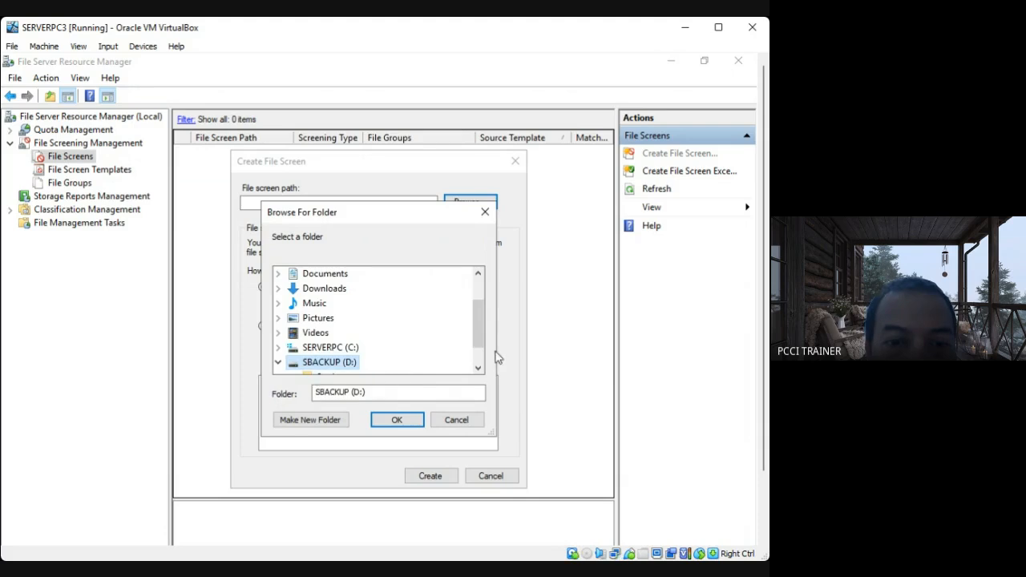
pyautogui.scroll(-1, 476, 328)
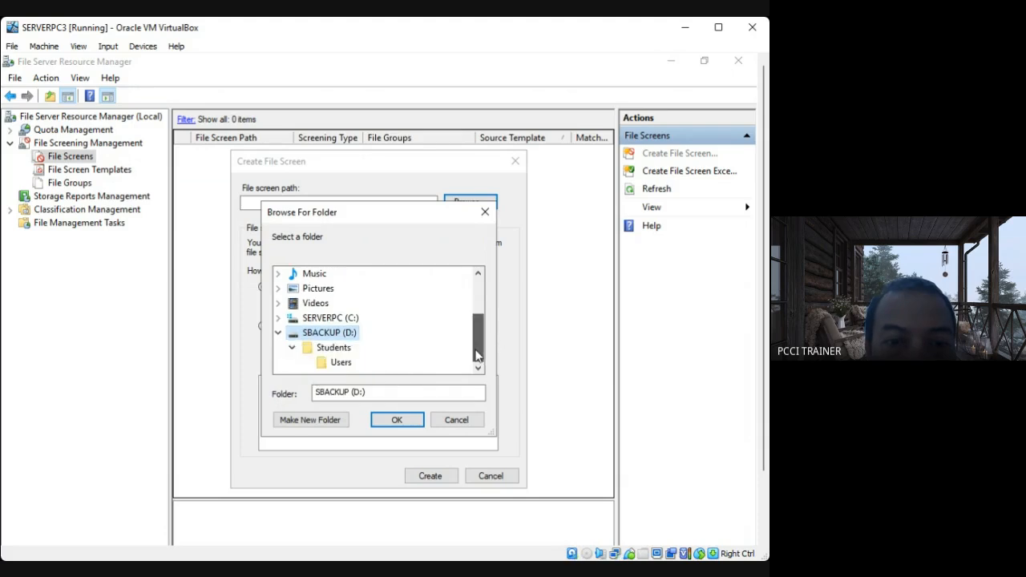
pyautogui.click(329, 350)
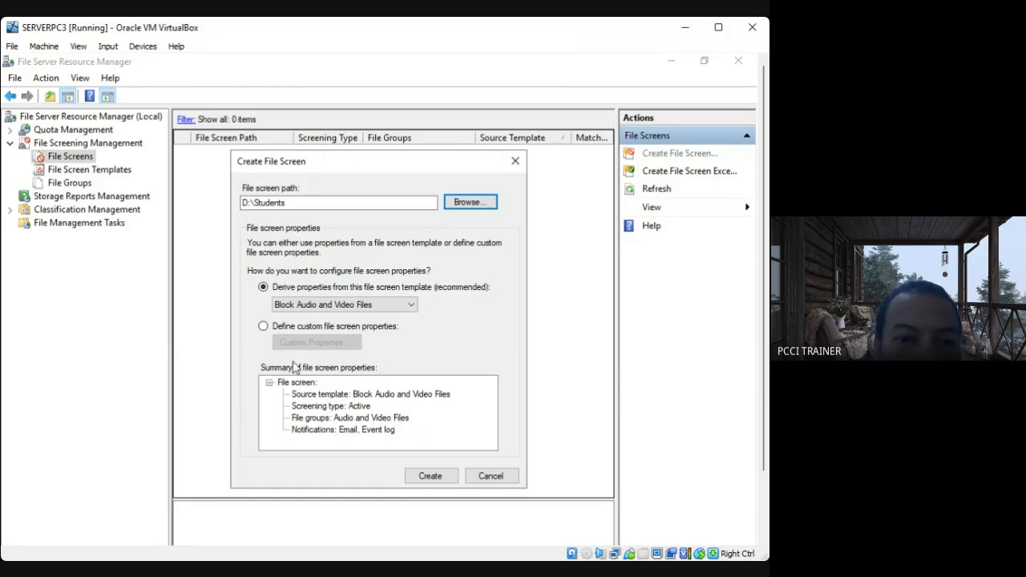
# Define custom properties for the D:\Students file screen and set its screening type to Passive screening.
pyautogui.click(263, 327)
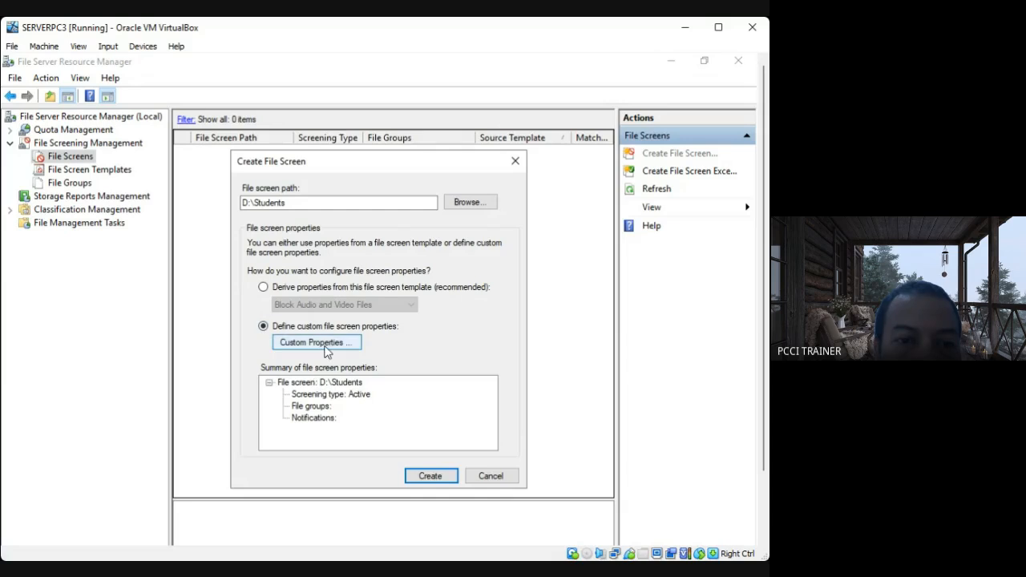
pyautogui.click(325, 347)
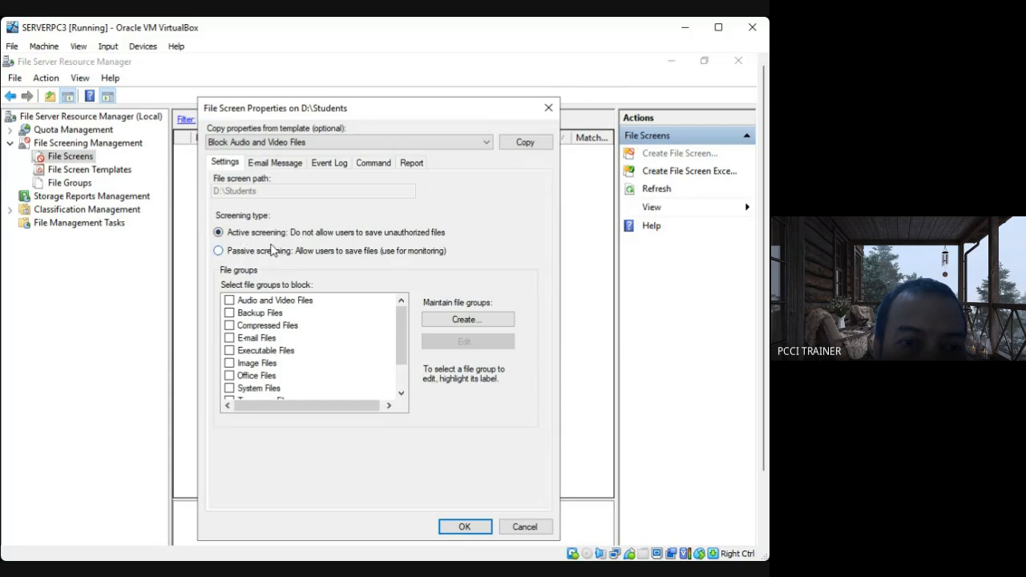
pyautogui.click(220, 252)
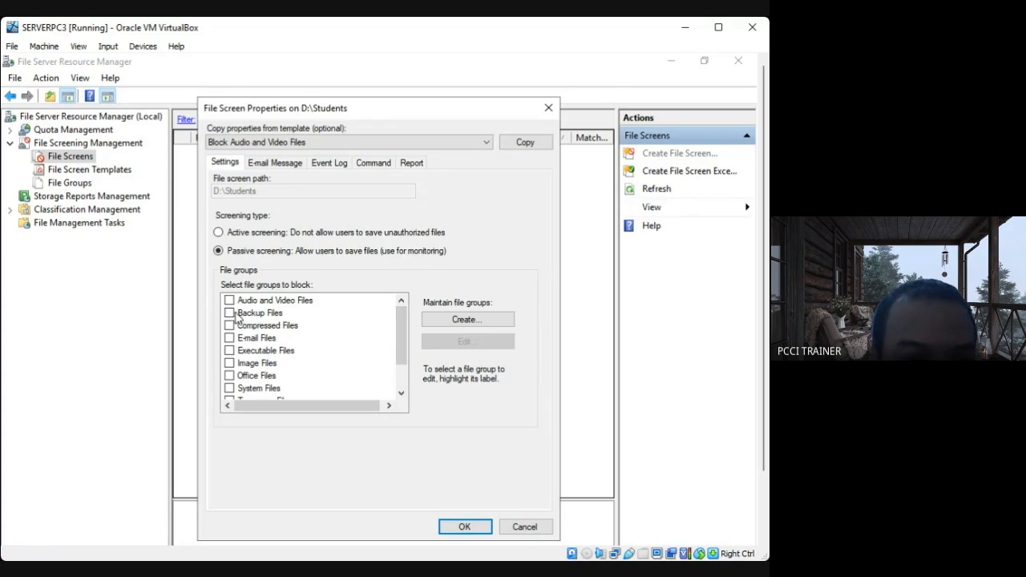
# Select Image Files, Text Files, and Audio and Video Files as the file groups to block, and accept the custom properties.
pyautogui.click(239, 365)
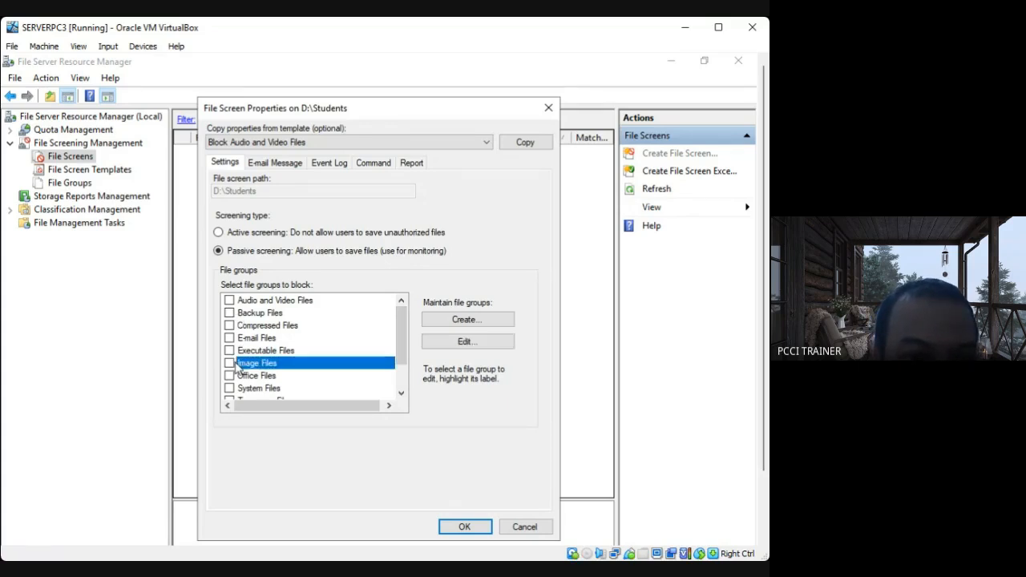
pyautogui.click(230, 365)
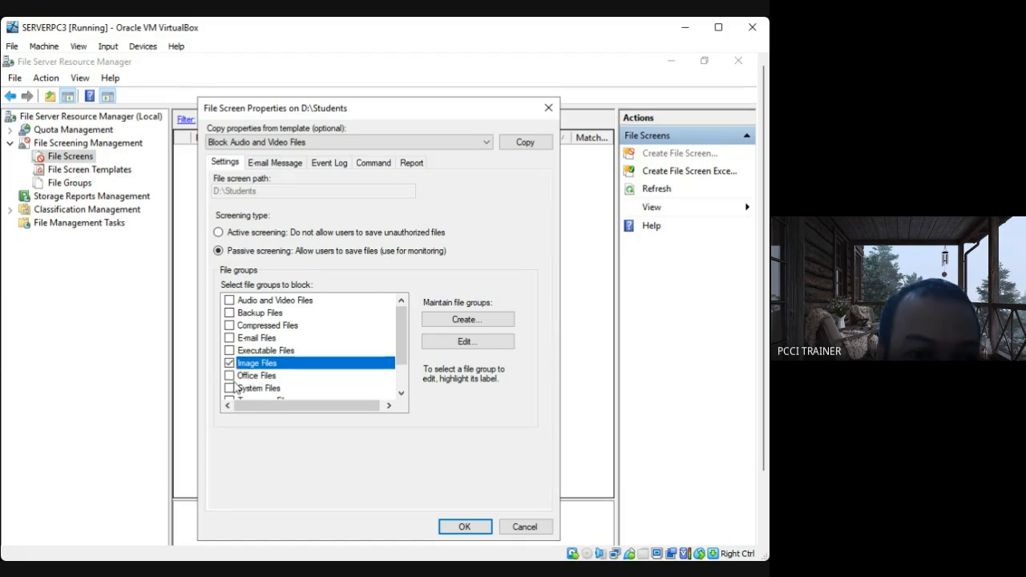
pyautogui.click(401, 378)
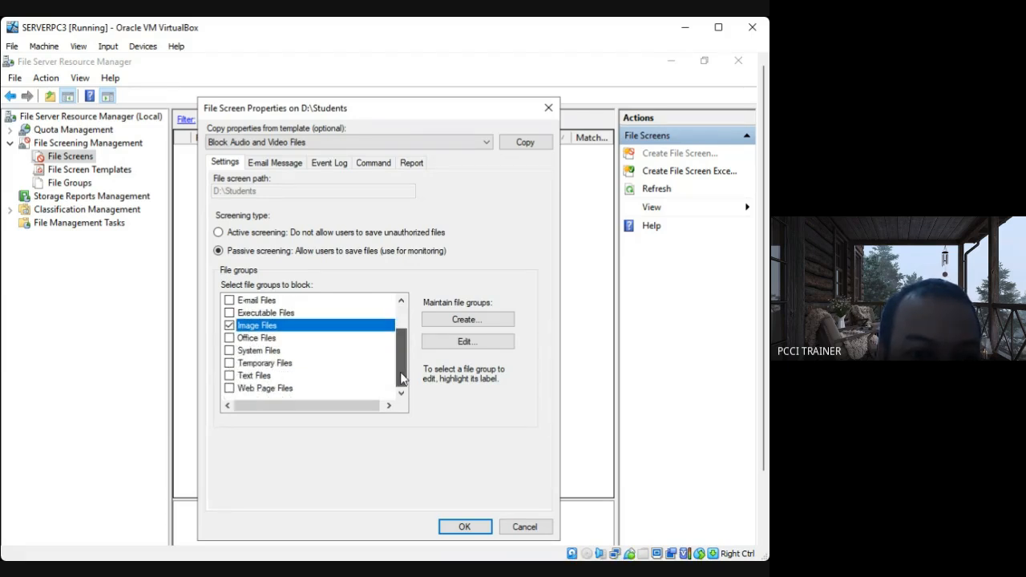
pyautogui.click(231, 377)
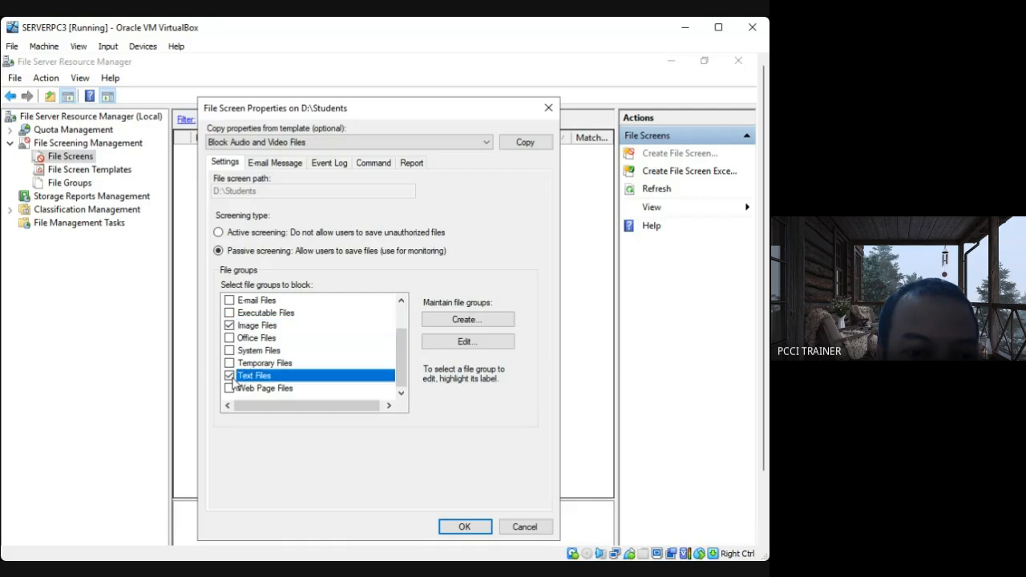
pyautogui.moveTo(401, 360); pyautogui.dragTo(402, 335)
pyautogui.click(230, 299)
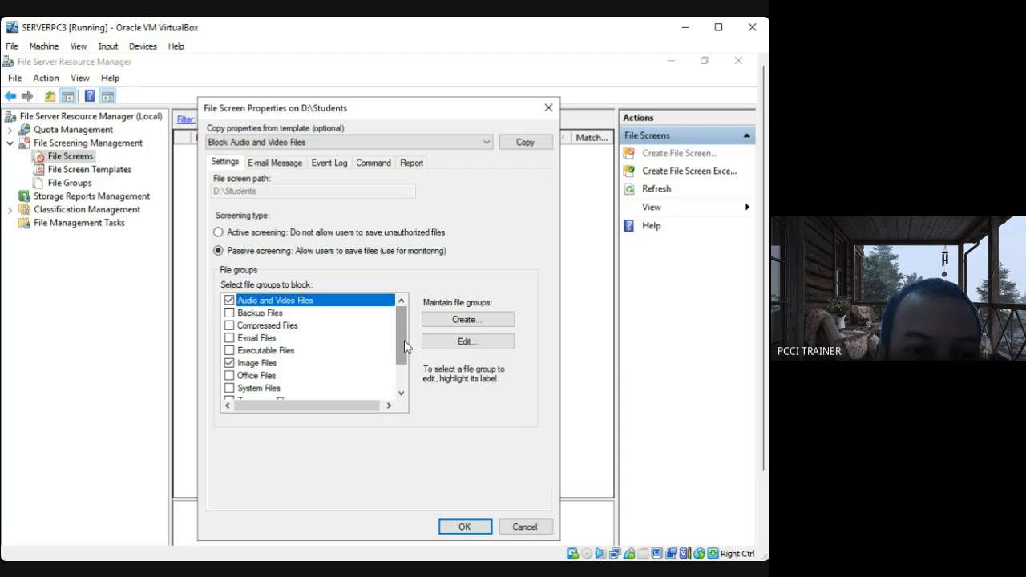
pyautogui.moveTo(401, 338); pyautogui.dragTo(396, 368)
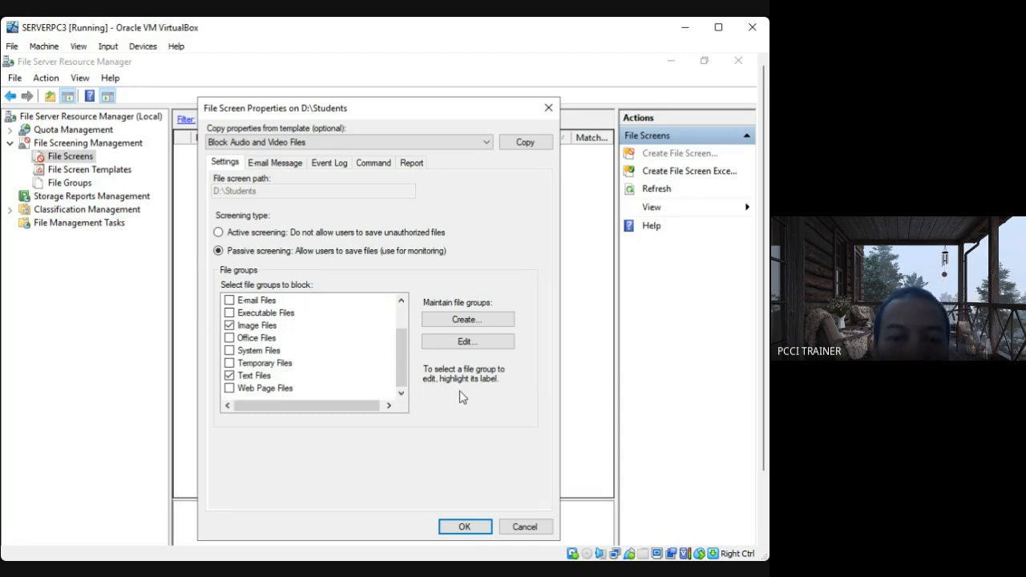
pyautogui.click(464, 529)
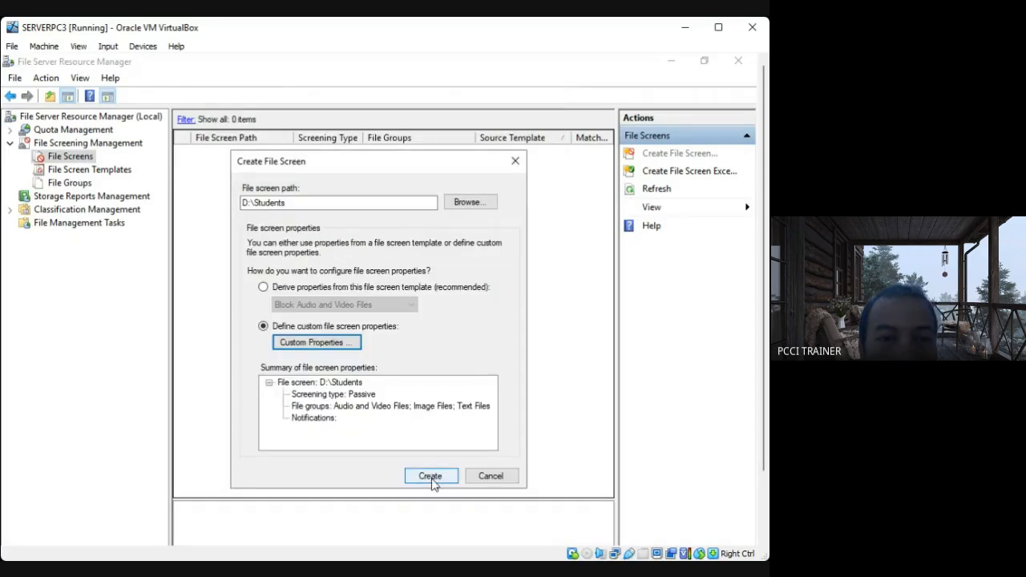
# Create the D:\Students file screen, saving it without creating a template.
pyautogui.click(430, 477)
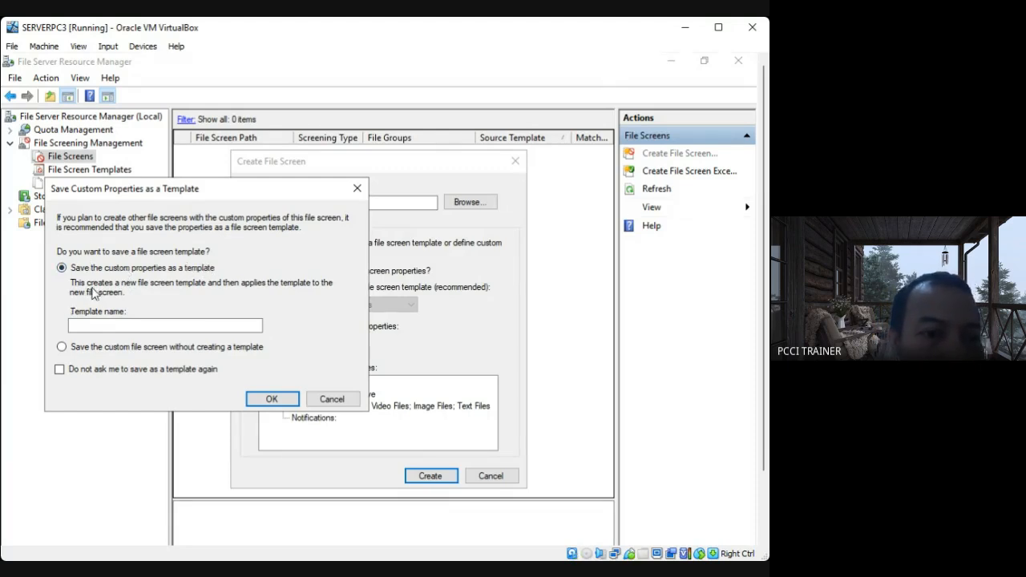
pyautogui.click(62, 348)
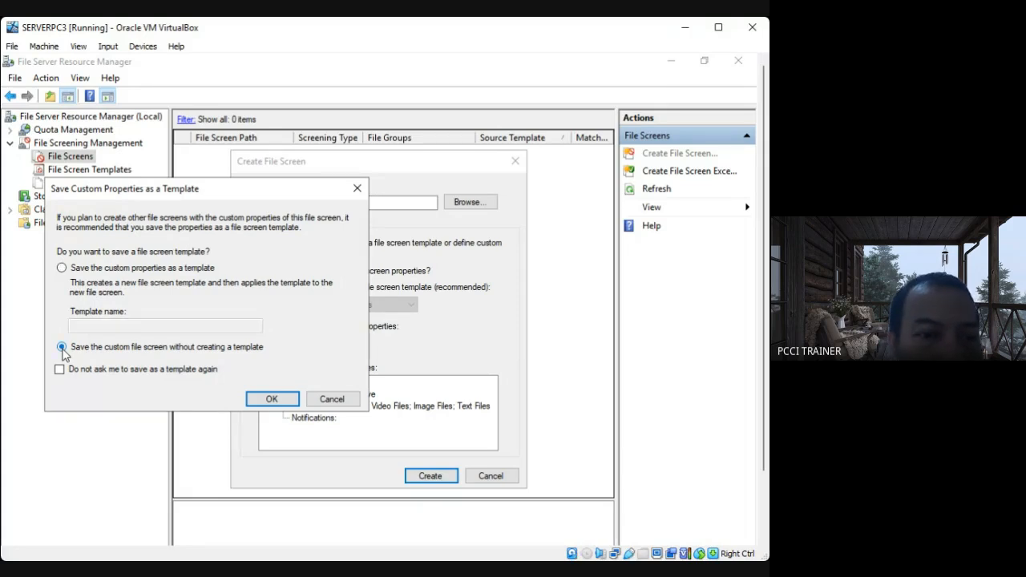
pyautogui.click(272, 400)
pyautogui.click(429, 476)
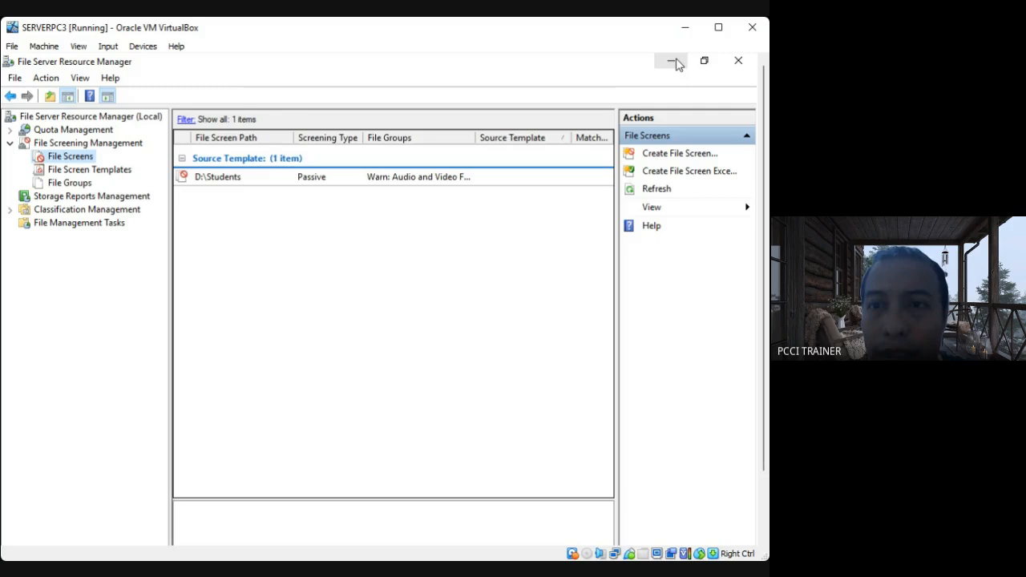
# Minimize File Server Resource Manager, open Active Directory Users and Computers from Server Manager, and expand and select the TESDA.com domain.
pyautogui.click(673, 62)
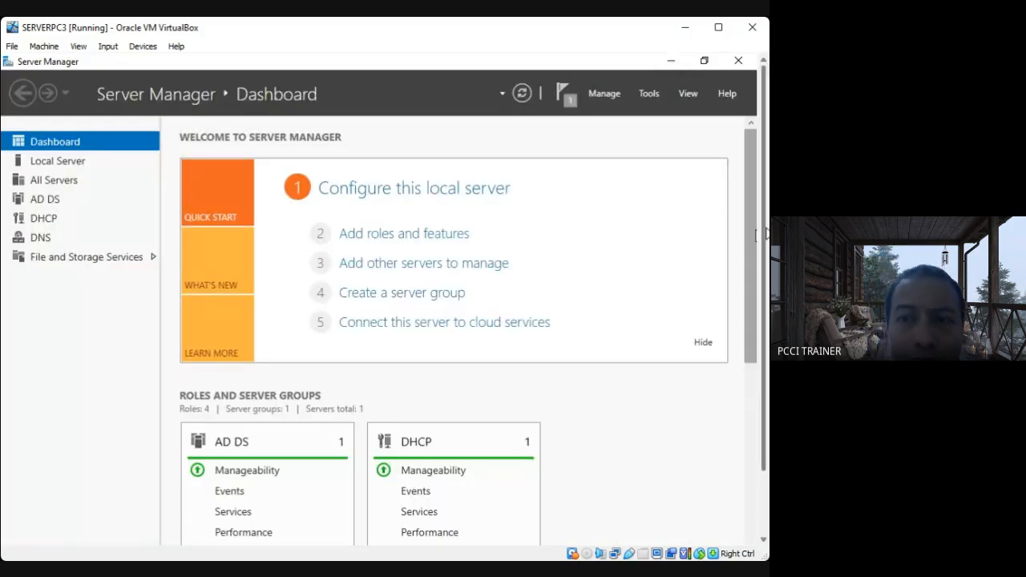
pyautogui.click(650, 95)
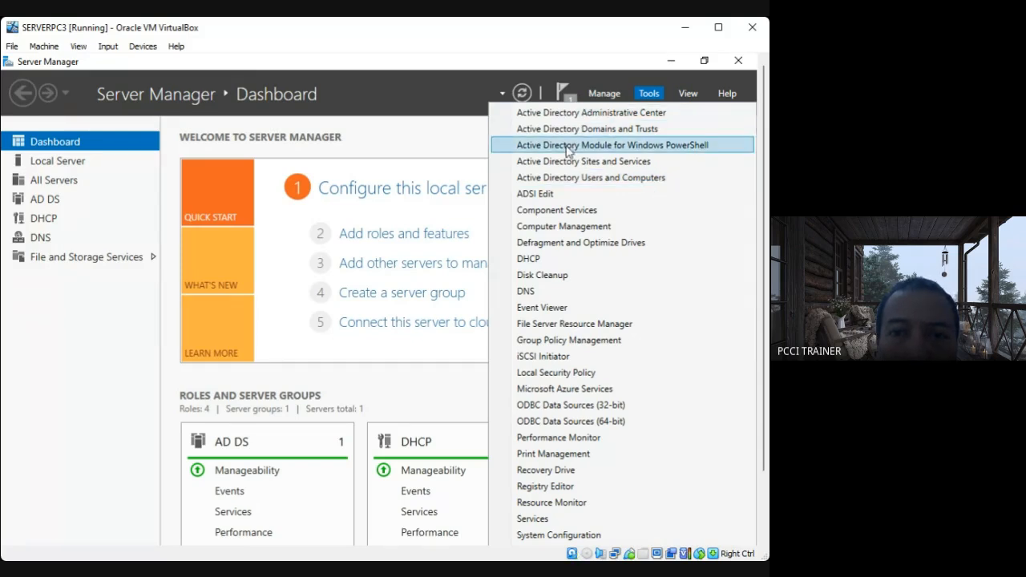
pyautogui.click(574, 177)
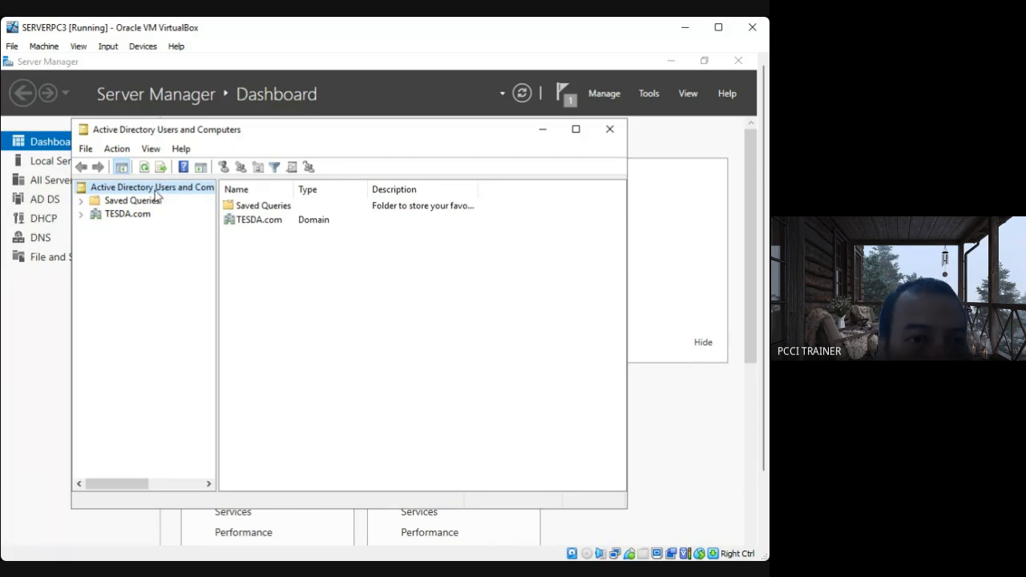
pyautogui.click(81, 214)
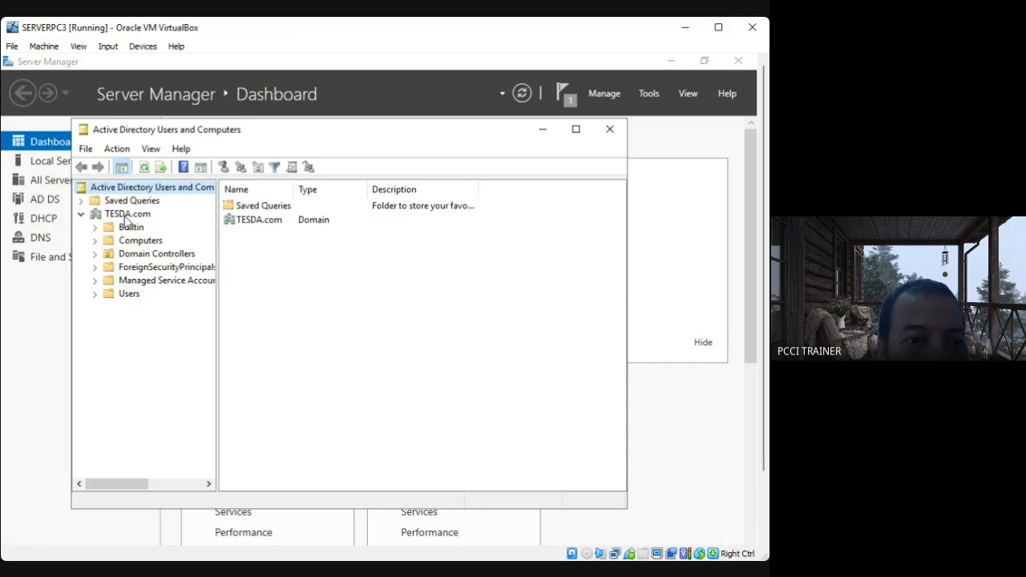
pyautogui.click(121, 214)
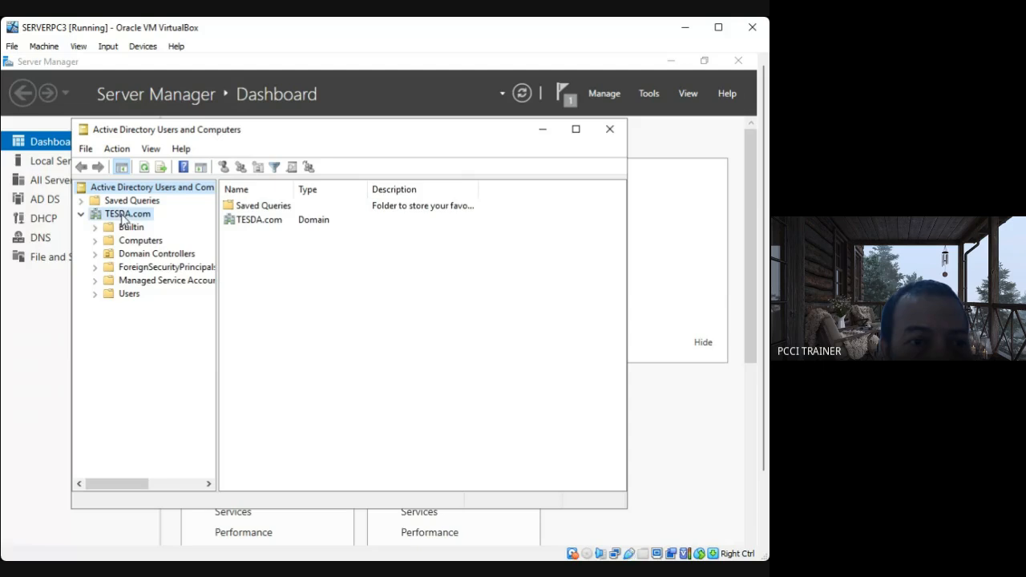
# Create an organizational unit named Students in the TESDA.com domain, protected from accidental deletion.
pyautogui.rightClick(123, 217)
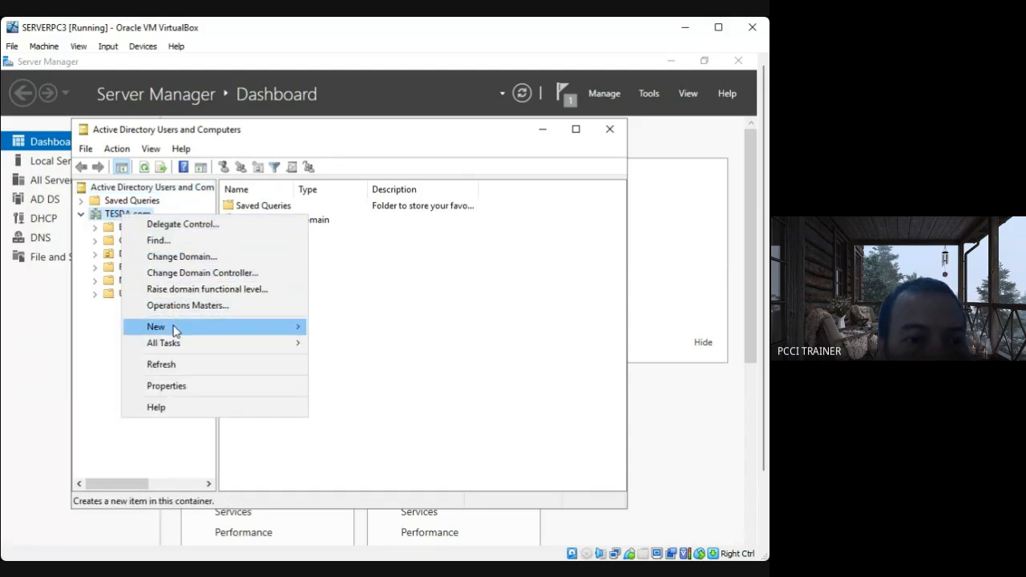
pyautogui.moveTo(174, 329)
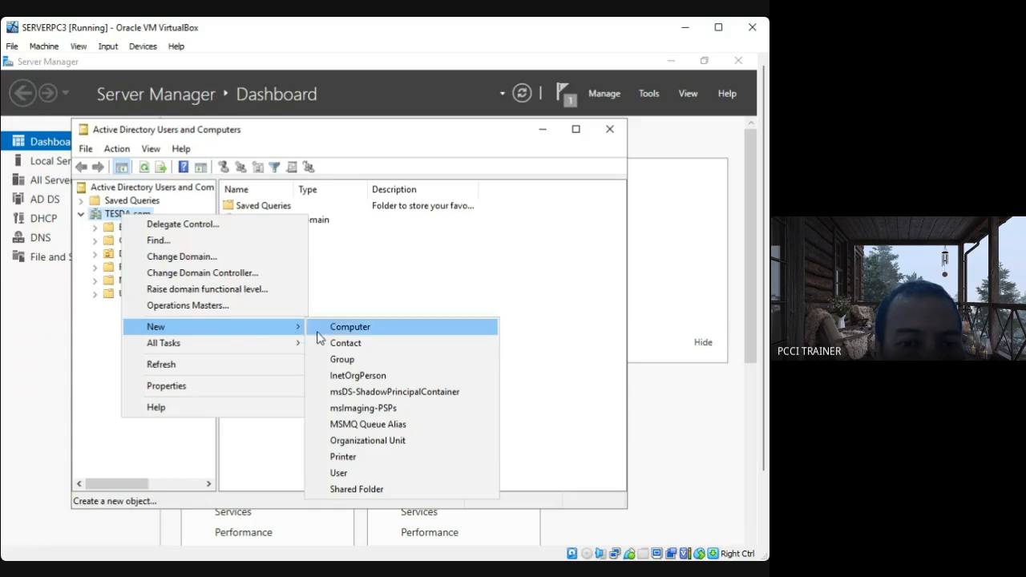
pyautogui.click(415, 446)
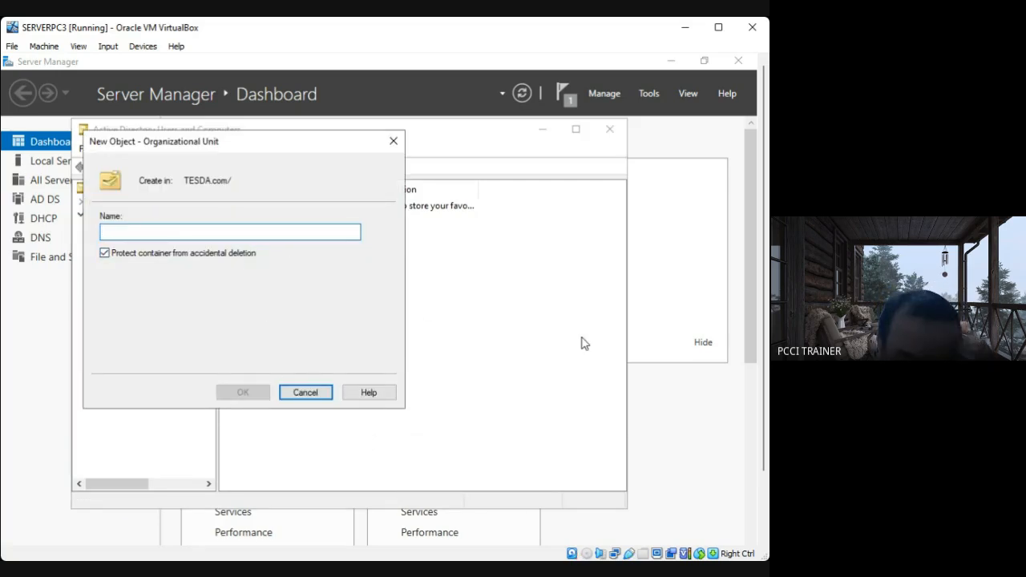
pyautogui.write('s')
pyautogui.press('BackSpace')
pyautogui.write('Students')
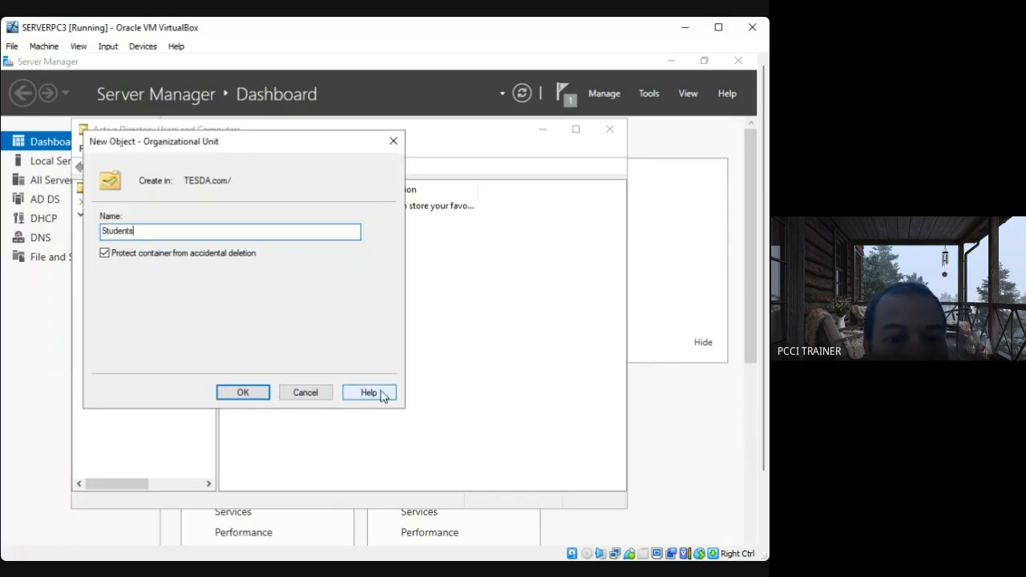
pyautogui.click(244, 393)
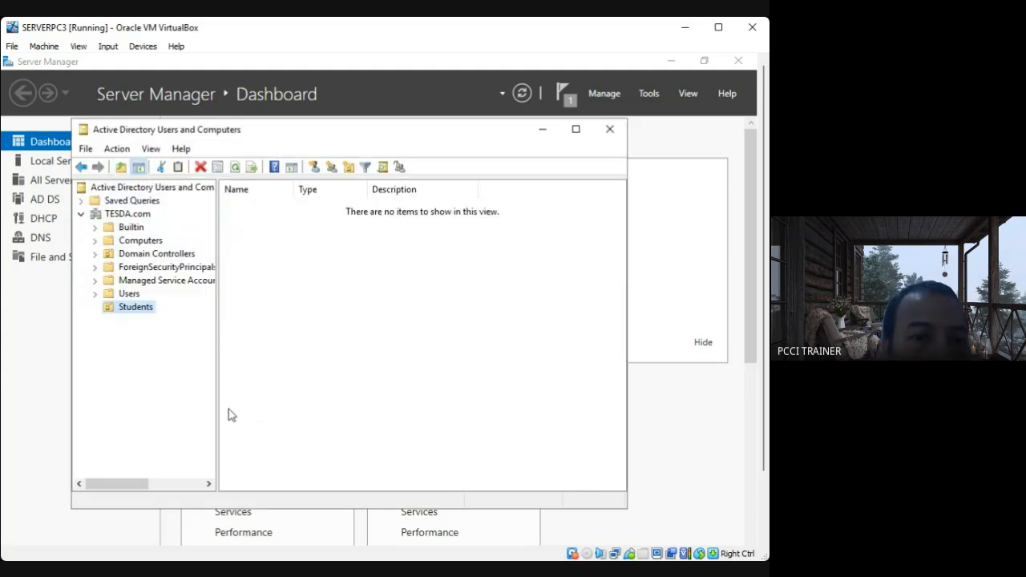
pyautogui.rightClick(143, 314)
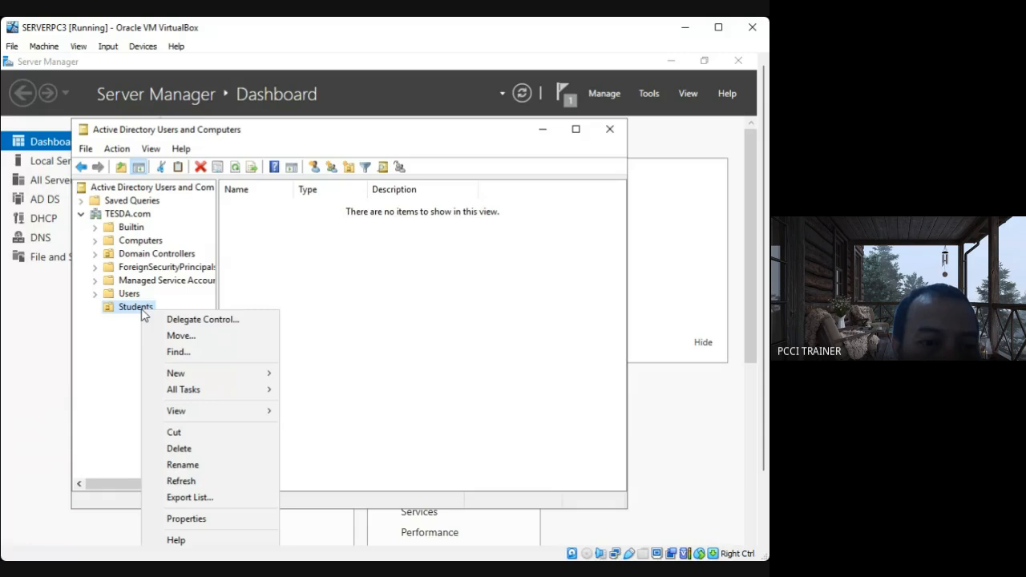
pyautogui.moveTo(189, 380)
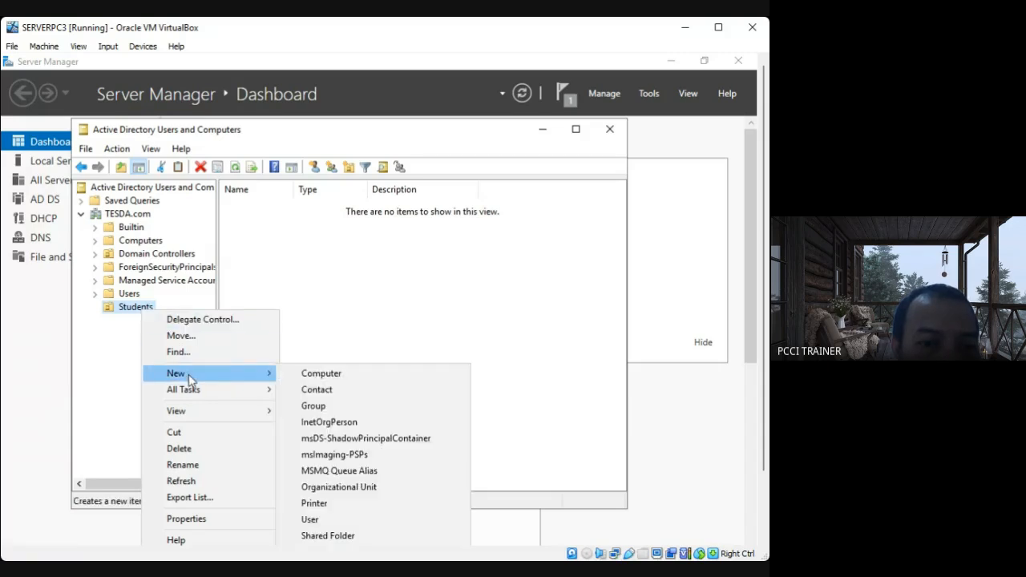
pyautogui.rightClick(123, 215)
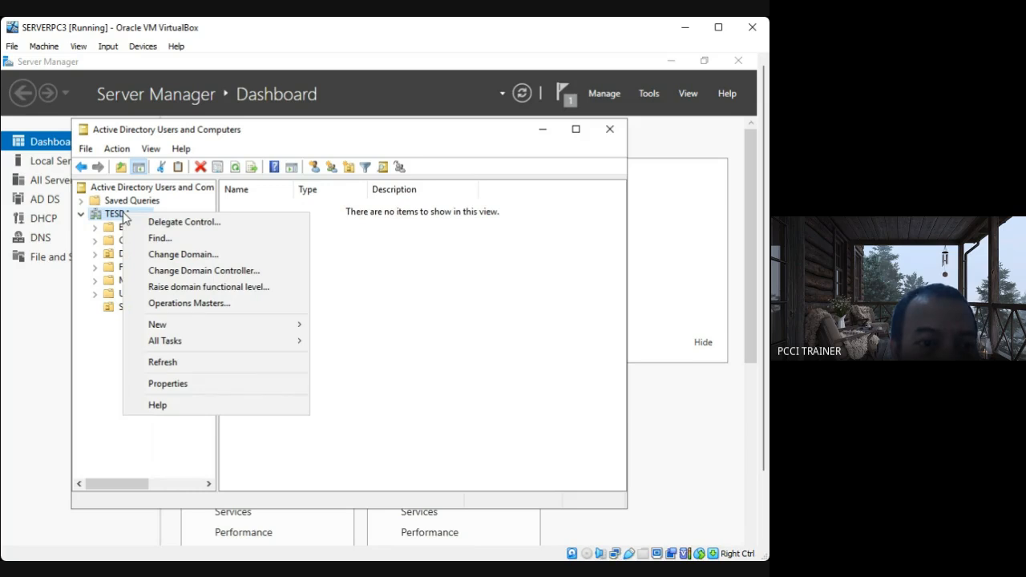
pyautogui.click(124, 310)
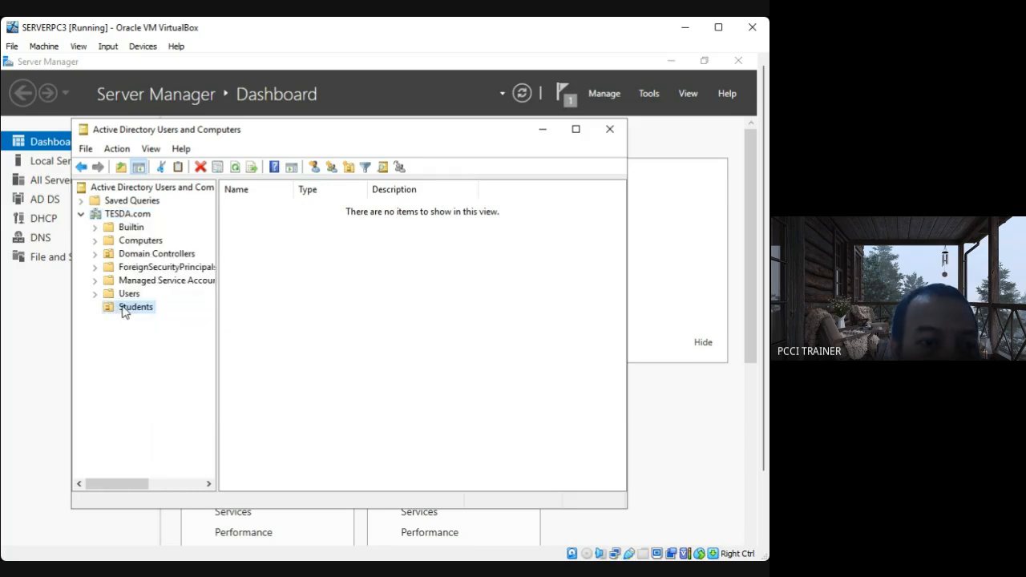
# Start a new user in the Students organizational unit with first name Victor and last name Wembanyama.
pyautogui.rightClick(123, 308)
pyautogui.moveTo(189, 376)
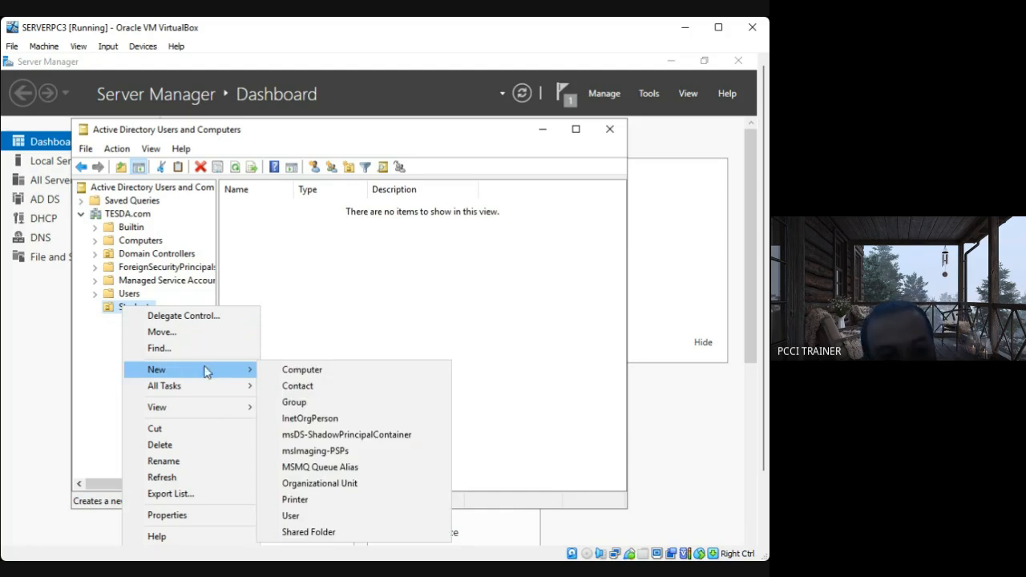
pyautogui.click(341, 522)
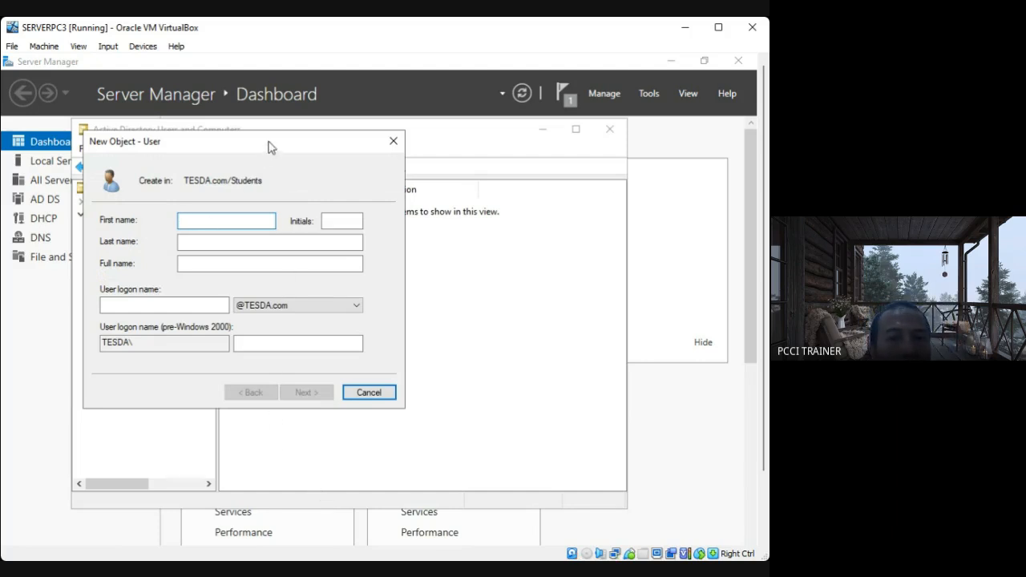
pyautogui.moveTo(268, 146); pyautogui.dragTo(473, 212)
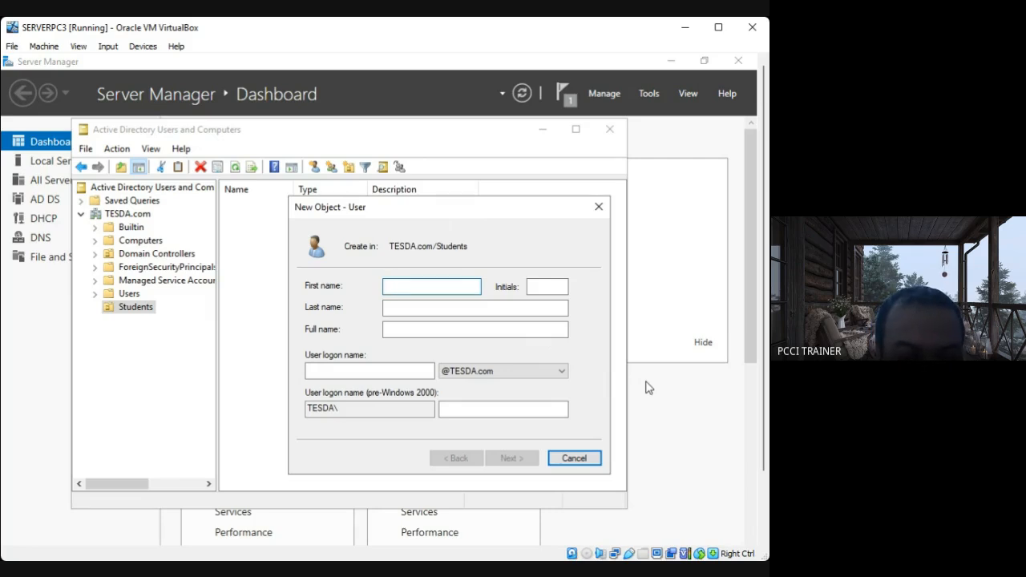
pyautogui.write('V')
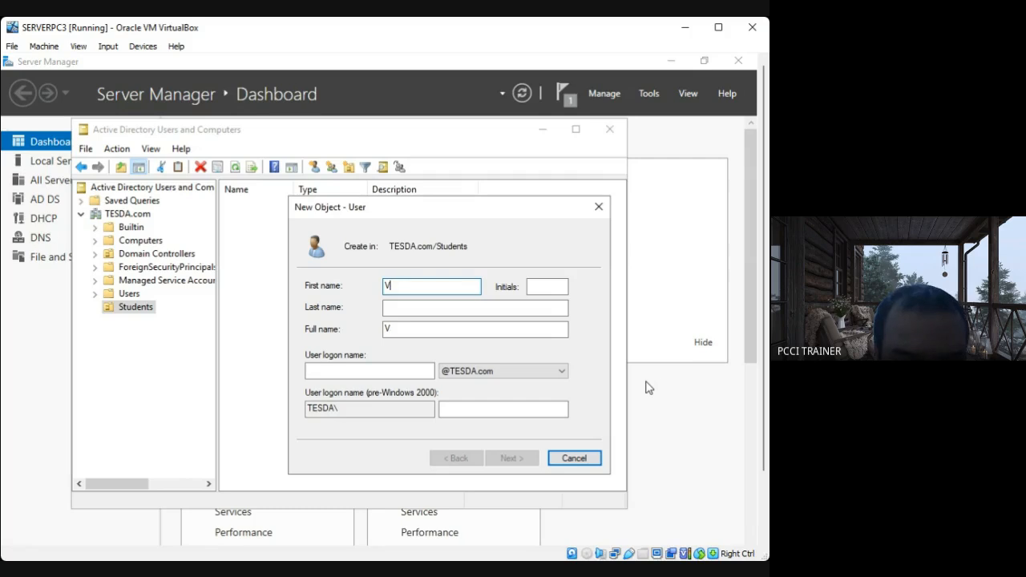
pyautogui.write('ICTOR')
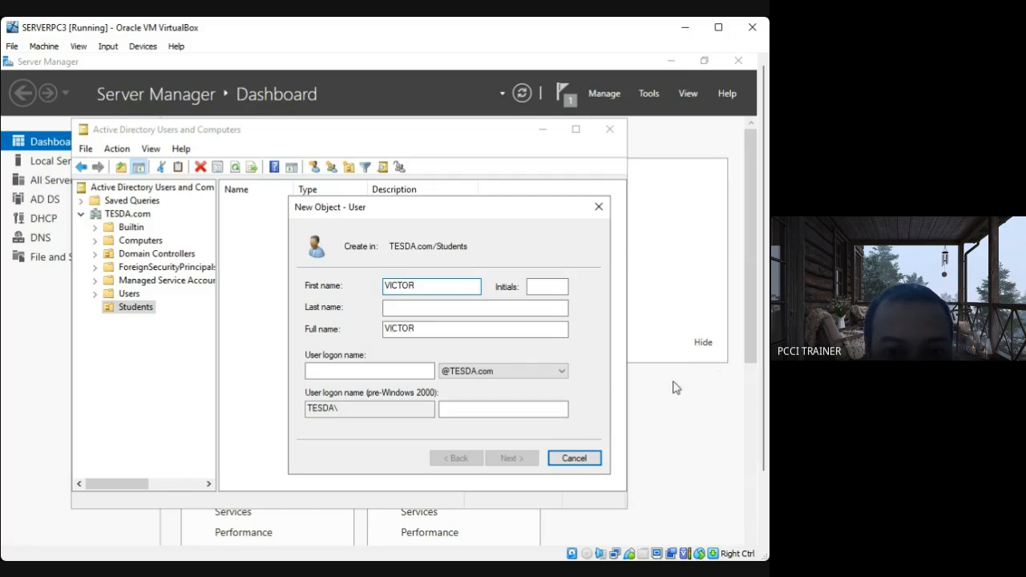
pyautogui.moveTo(424, 283); pyautogui.dragTo(366, 289)
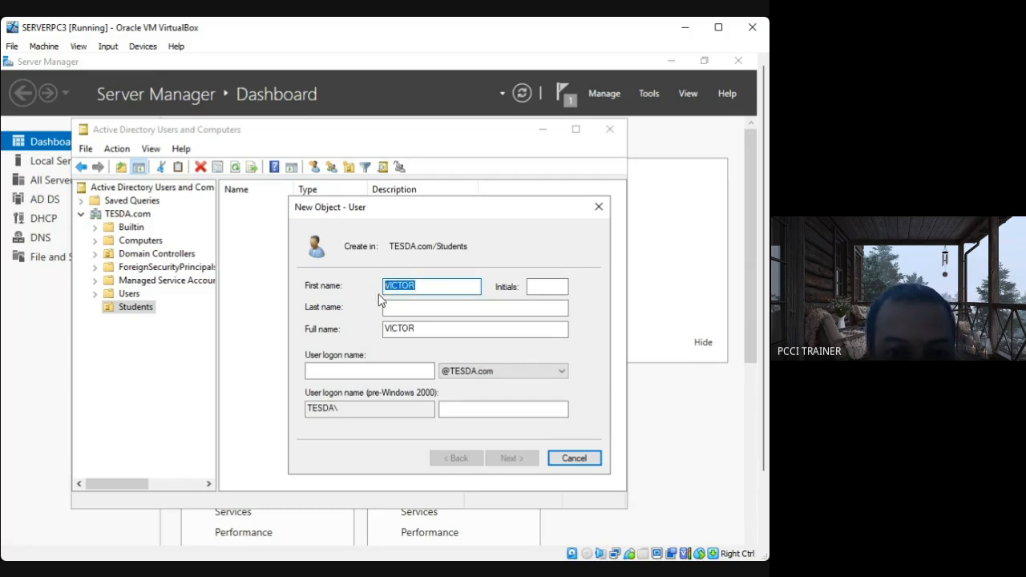
pyautogui.write('Victor')
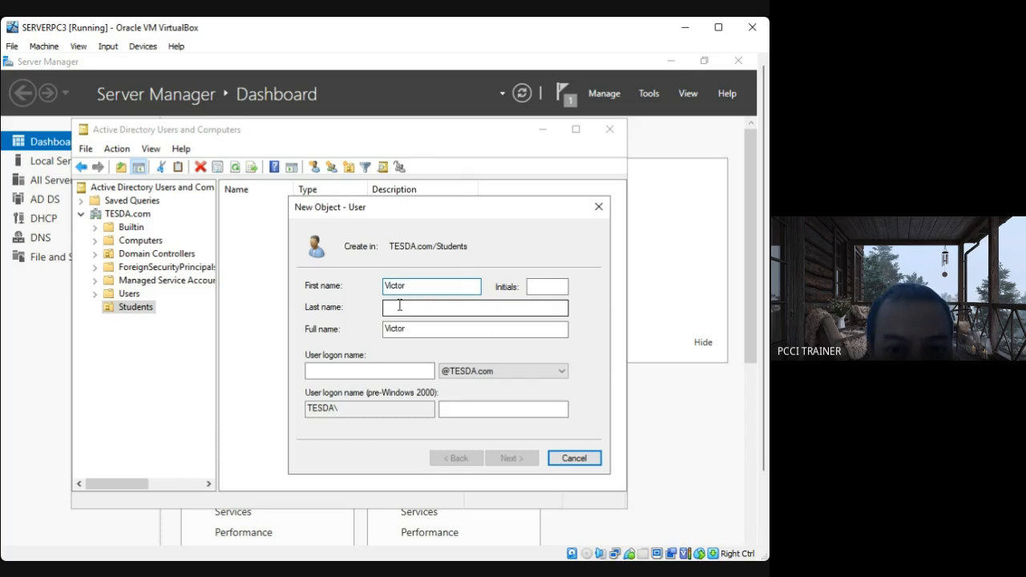
pyautogui.click(392, 309)
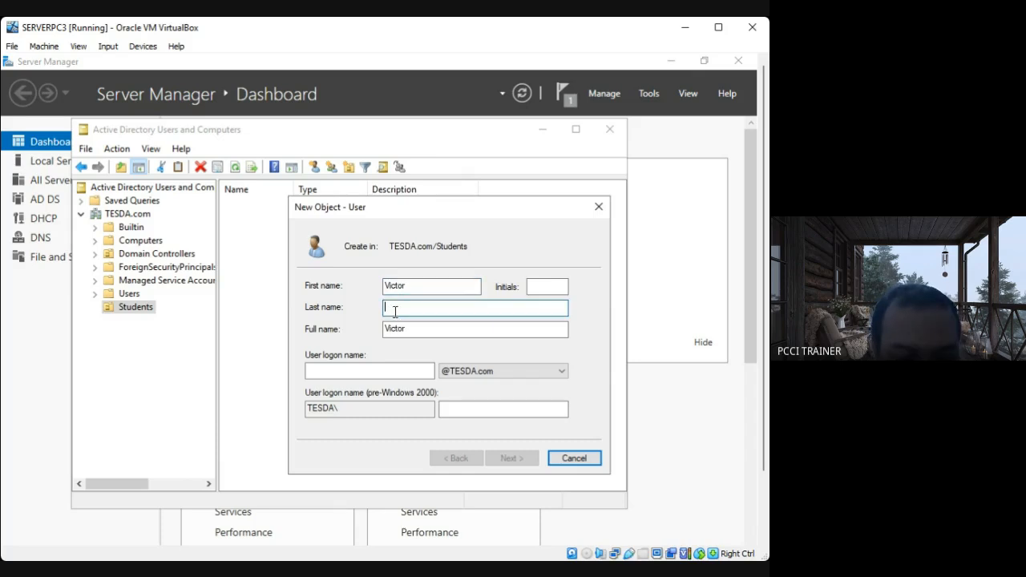
pyautogui.write('Wembanyama')
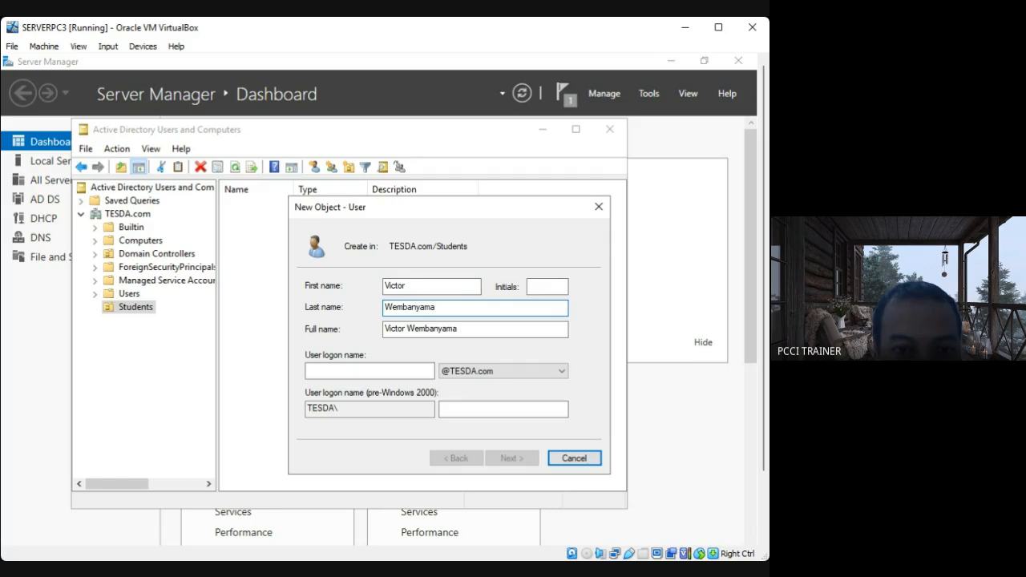
# Set the new user's logon name to User1 and continue to the password settings.
pyautogui.click(344, 370)
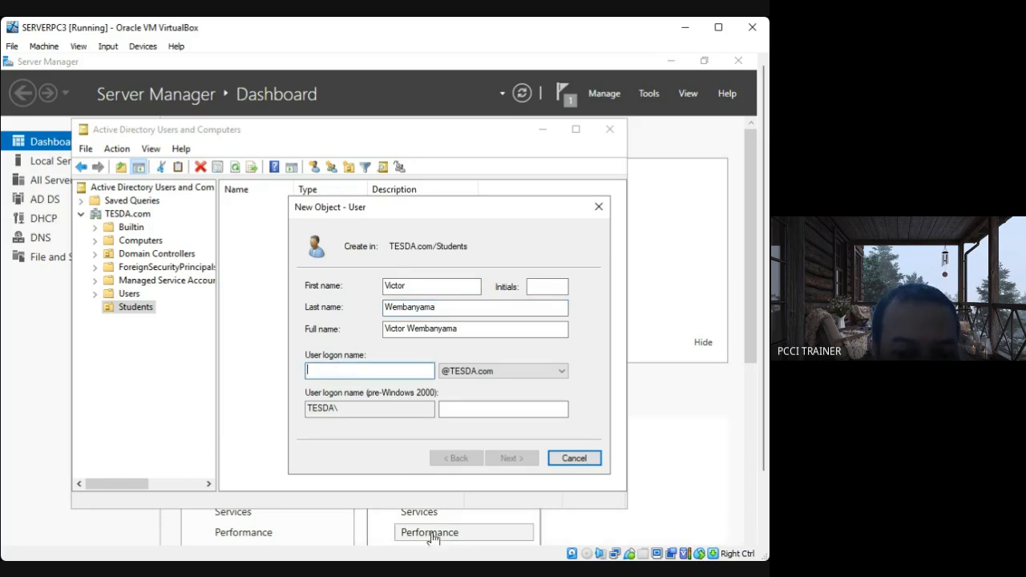
pyautogui.write('User1')
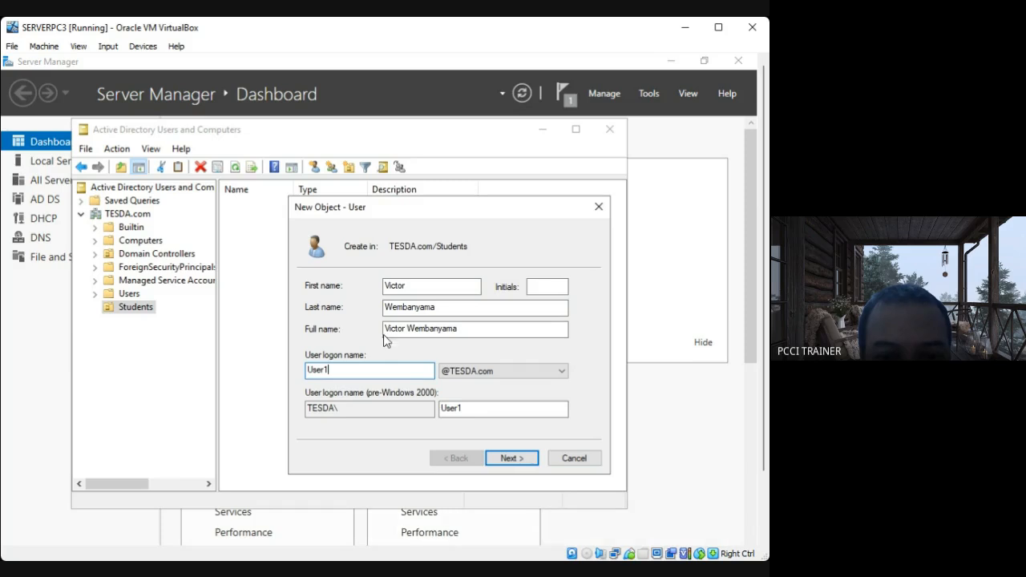
pyautogui.click(530, 461)
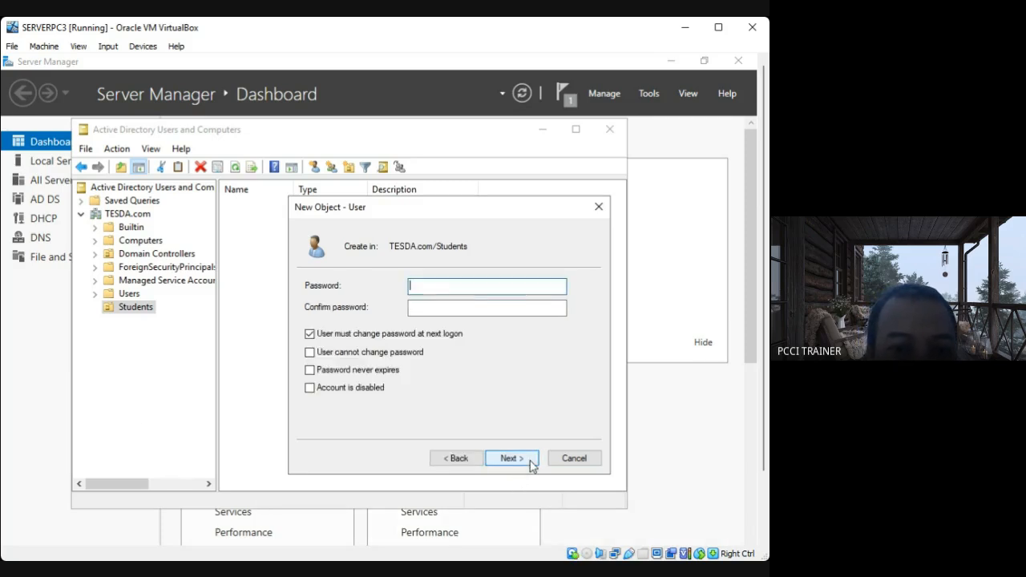
# Enter and confirm the new user's account password.
pyautogui.click(431, 287)
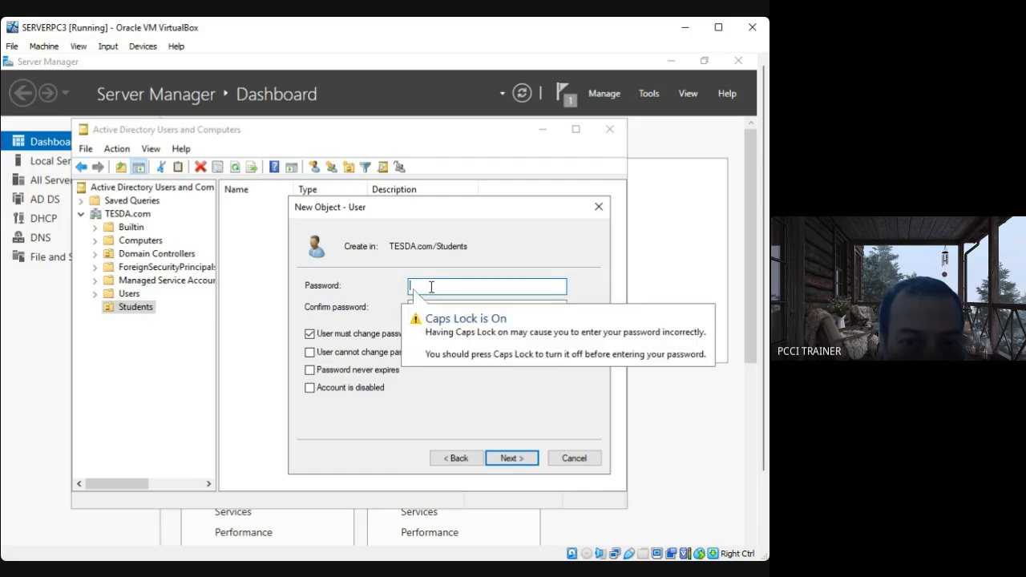
pyautogui.write('P@')
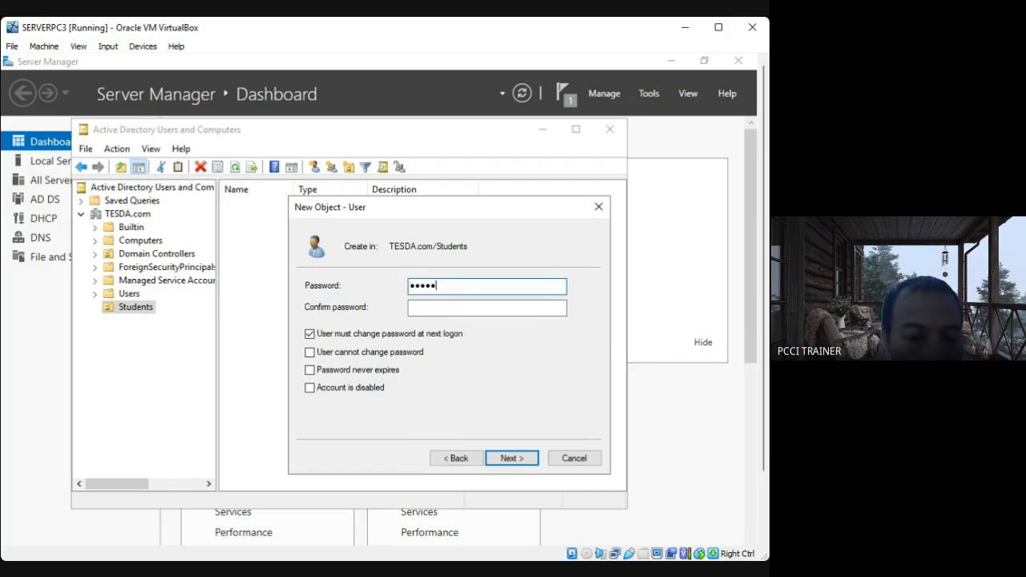
pyautogui.click(452, 309)
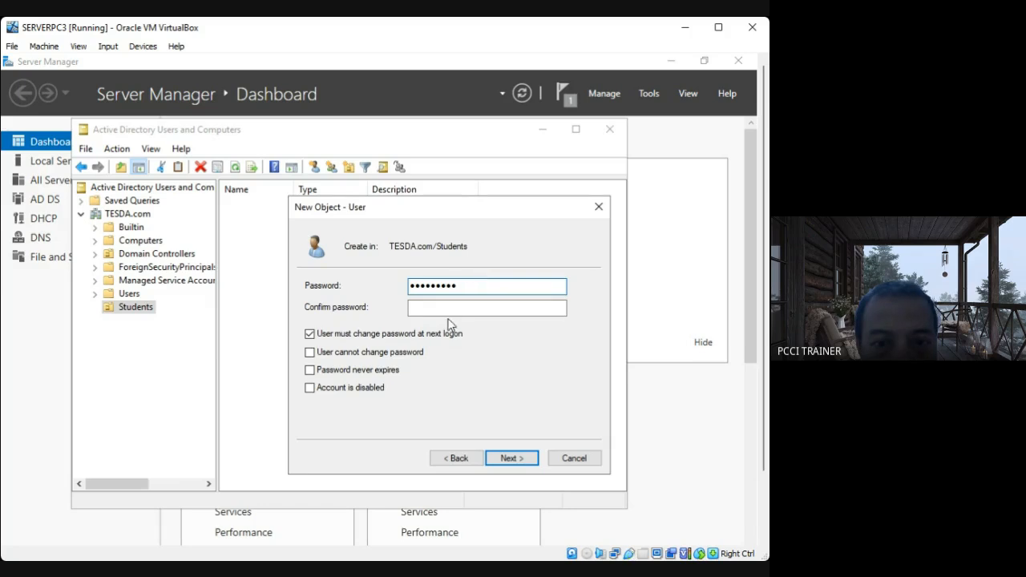
pyautogui.write('P••••••••')
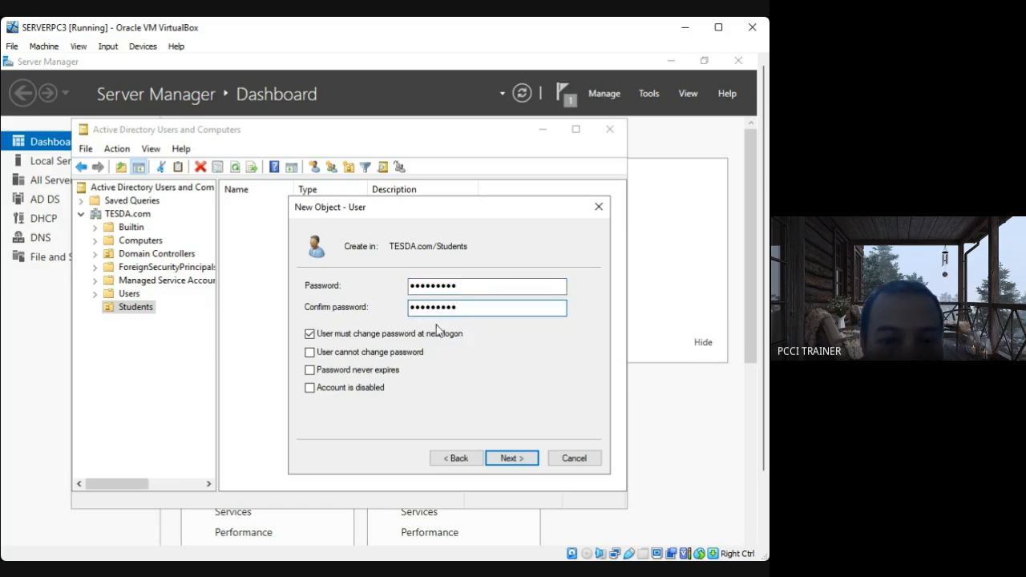
# Turn off the password change at next logon, set the password to never expire, and finish creating User1.
pyautogui.click(309, 335)
pyautogui.click(309, 334)
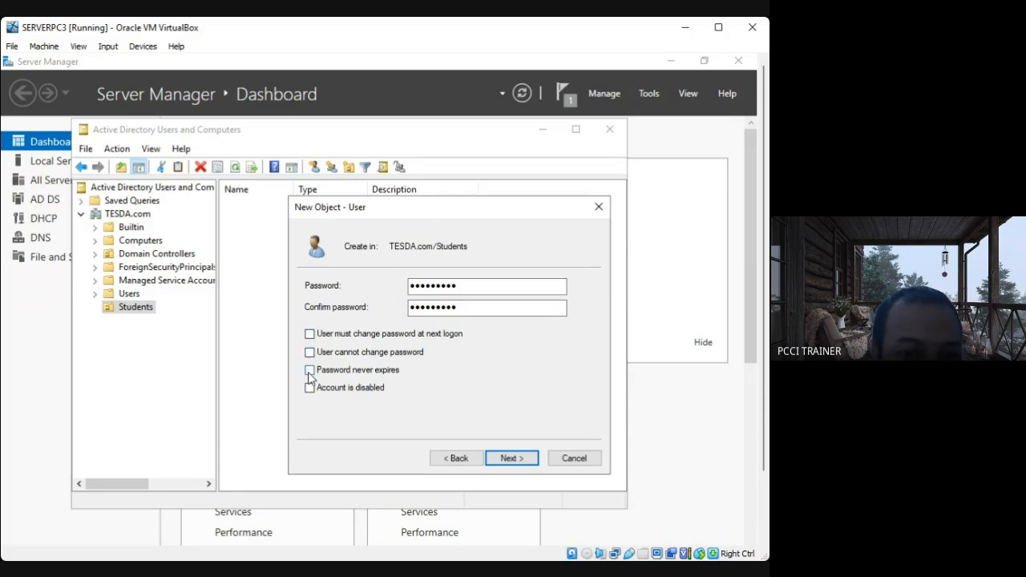
pyautogui.click(310, 371)
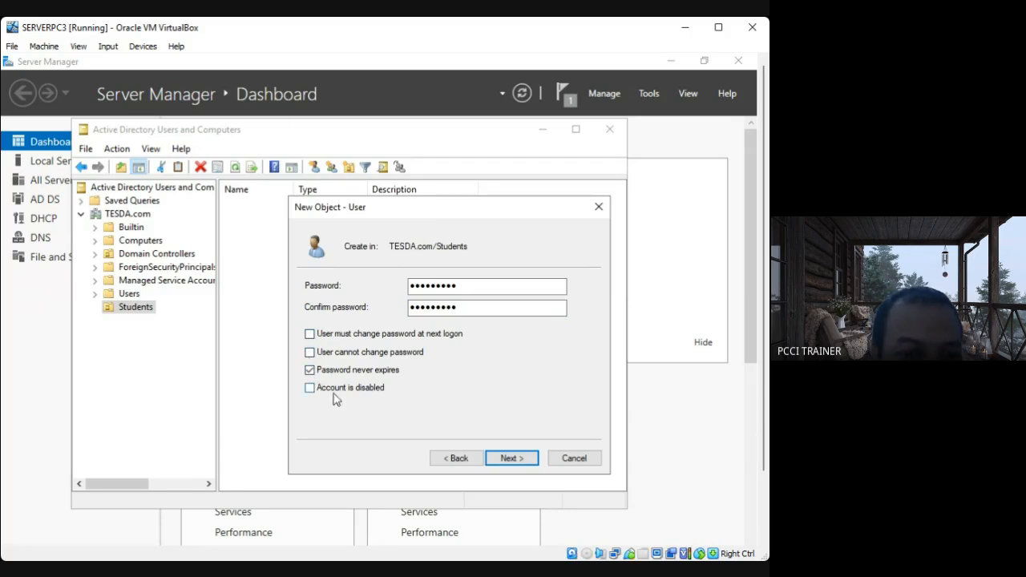
pyautogui.click(525, 463)
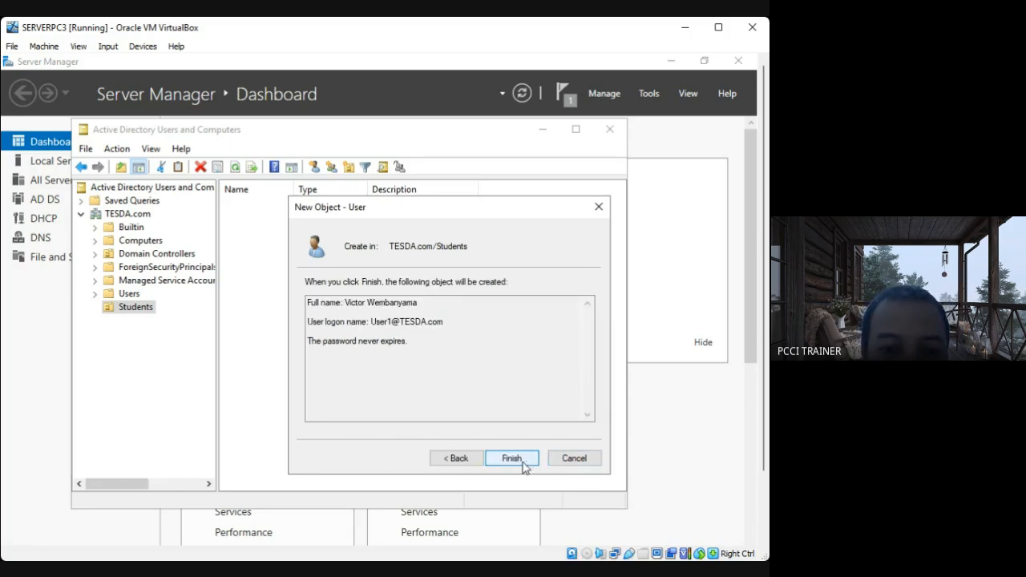
pyautogui.click(522, 461)
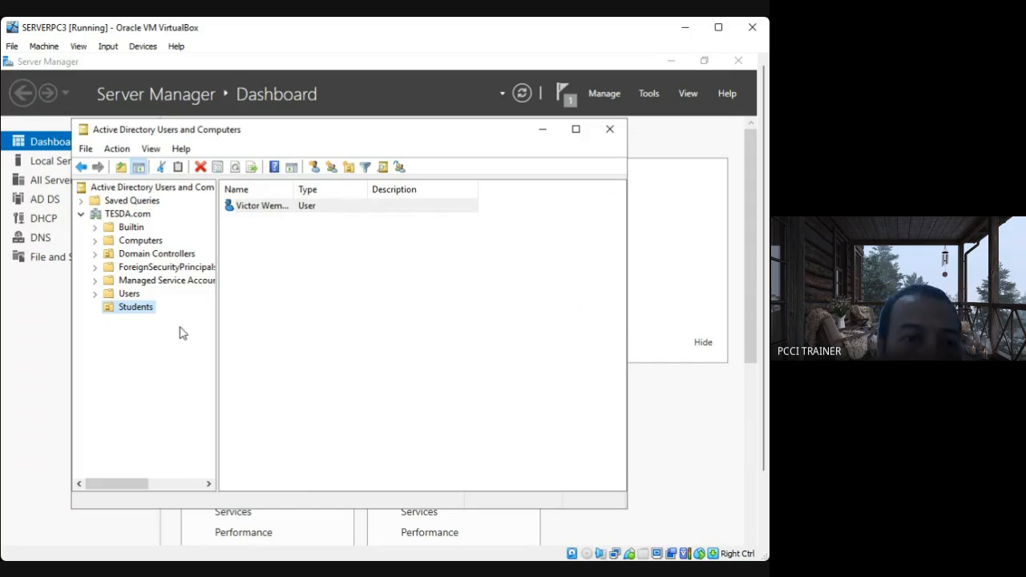
# Start another user in the Students organizational unit with first name Luca and last name Doncic.
pyautogui.rightClick(147, 314)
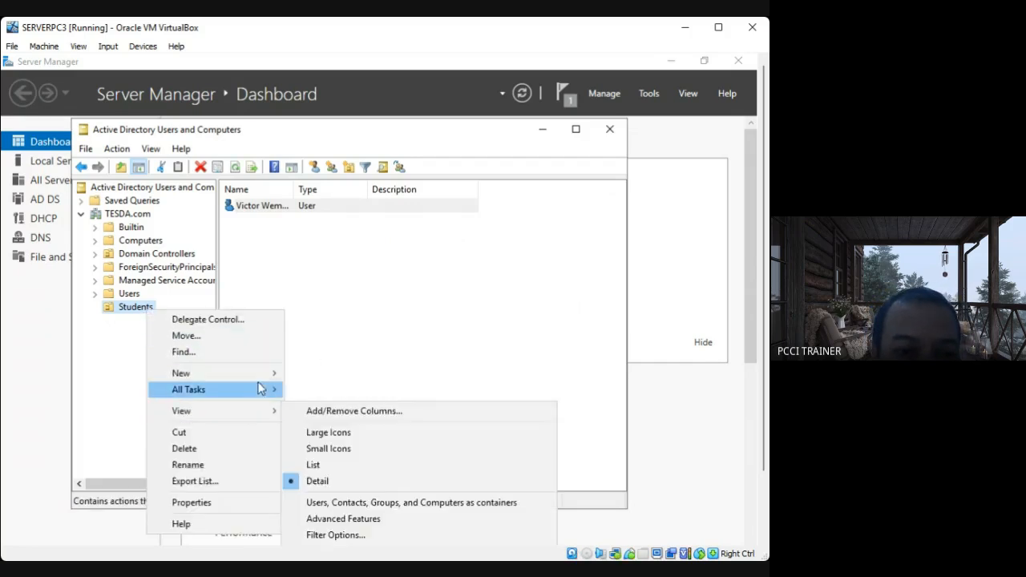
pyautogui.moveTo(270, 374)
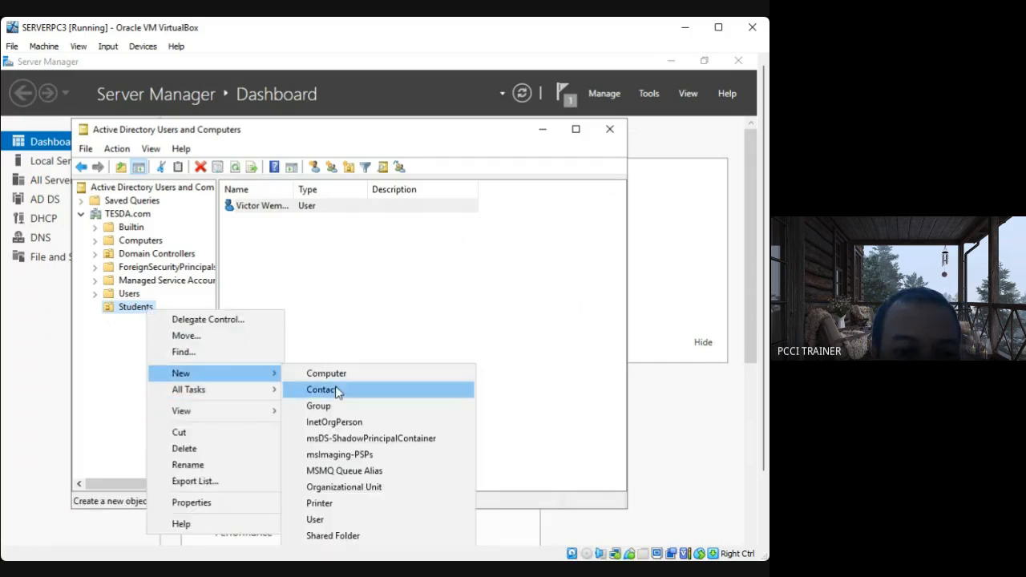
pyautogui.click(360, 523)
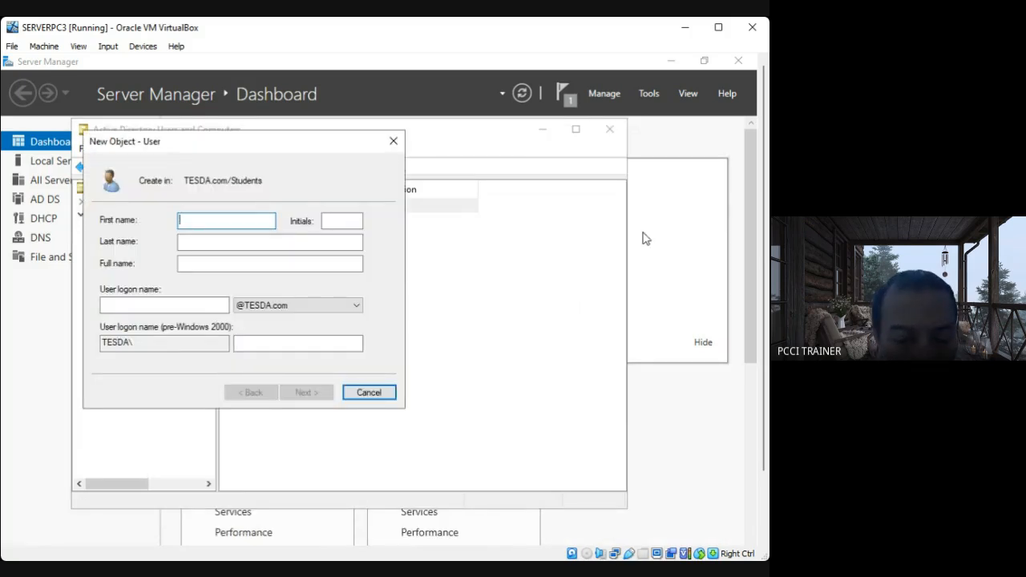
pyautogui.write('I')
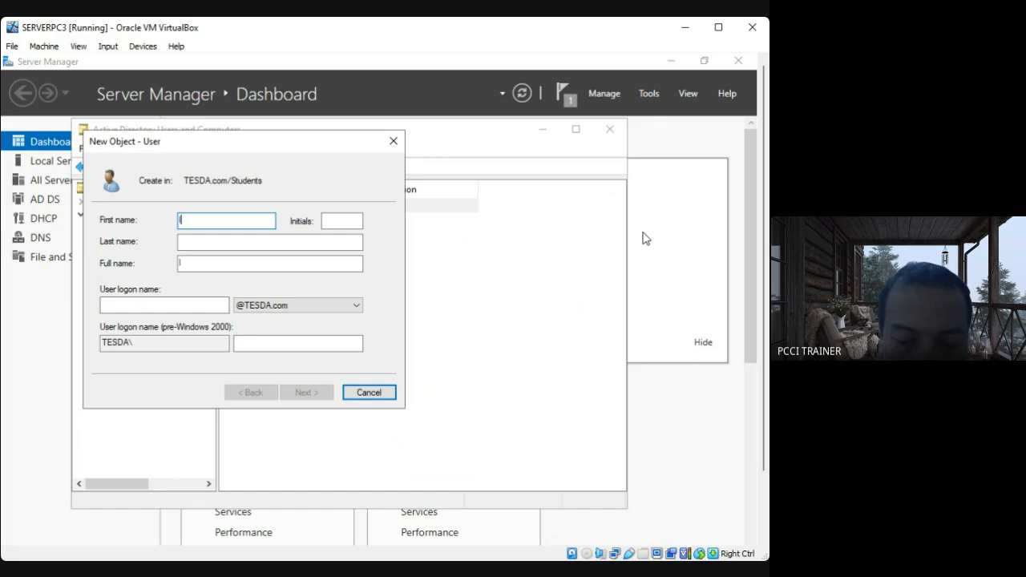
pyautogui.write('UCA')
pyautogui.press('BackSpace')
pyautogui.press('BackSpace')
pyautogui.press('BackSpace')
pyautogui.press('BackSpace')
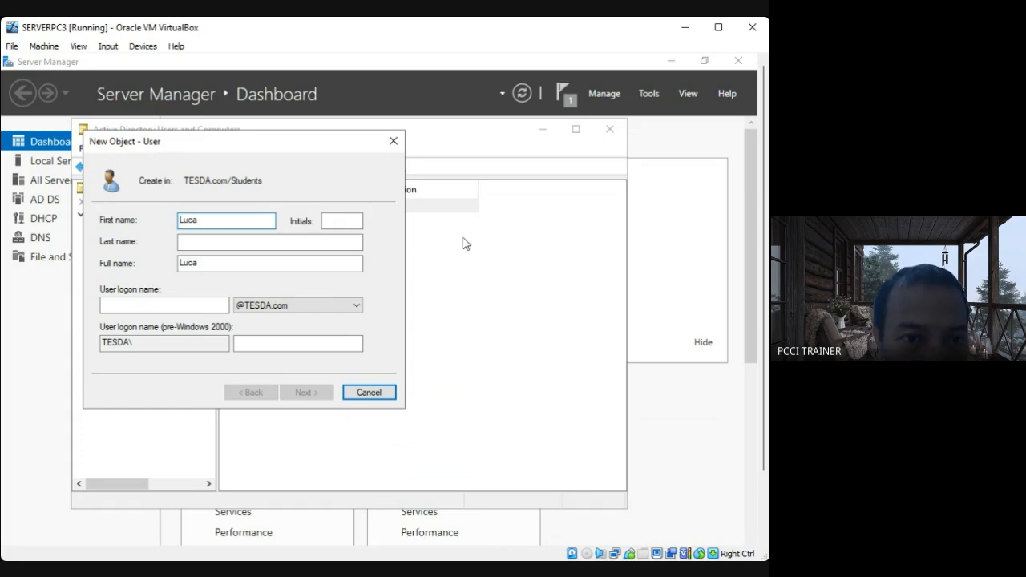
pyautogui.click(218, 242)
pyautogui.write('Doncic')
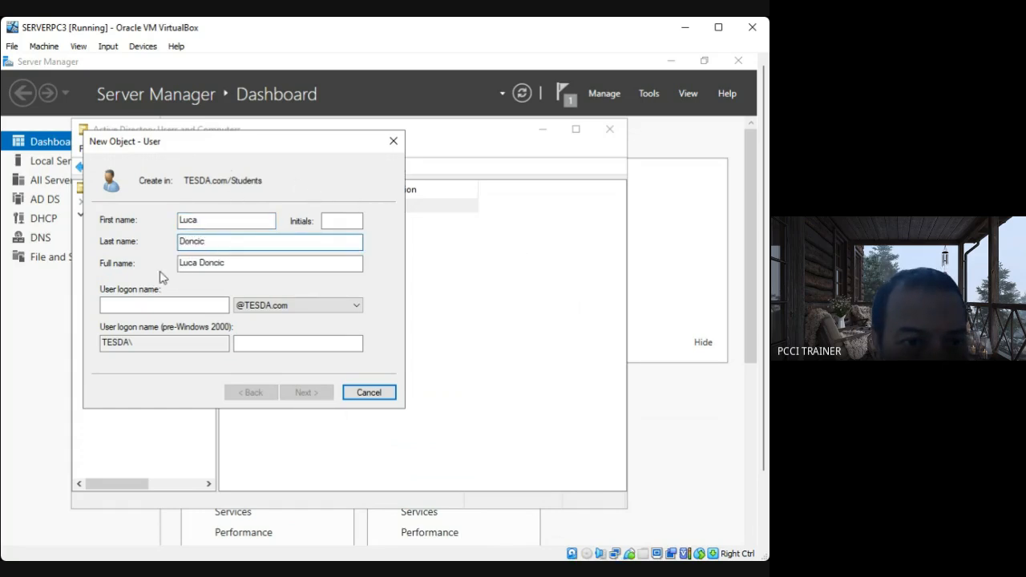
pyautogui.click(144, 304)
pyautogui.write('User2')
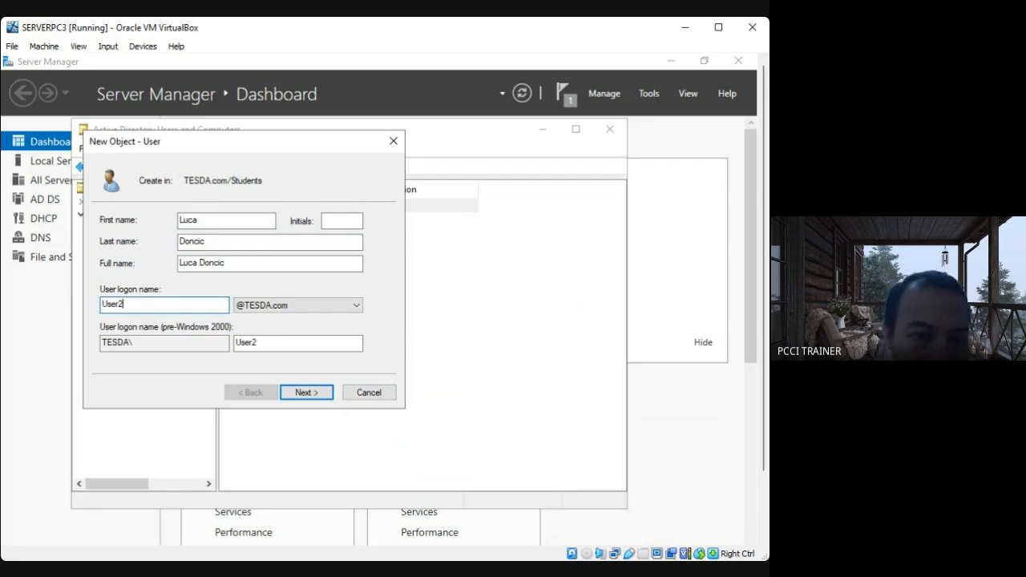
pyautogui.click(305, 394)
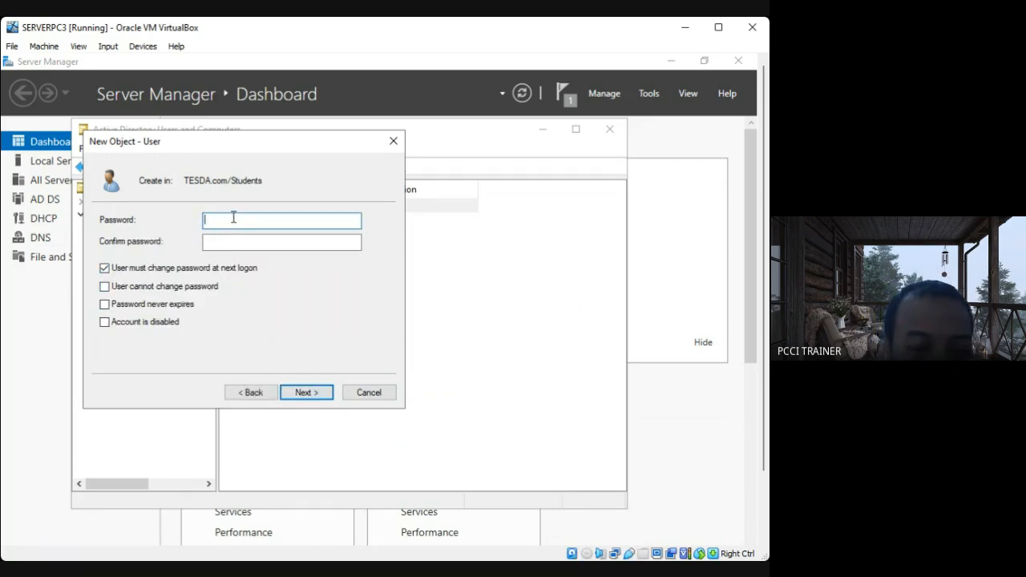
# Enter and confirm the account password for Luca Doncic.
pyautogui.press('capslock')
pyautogui.write('••')
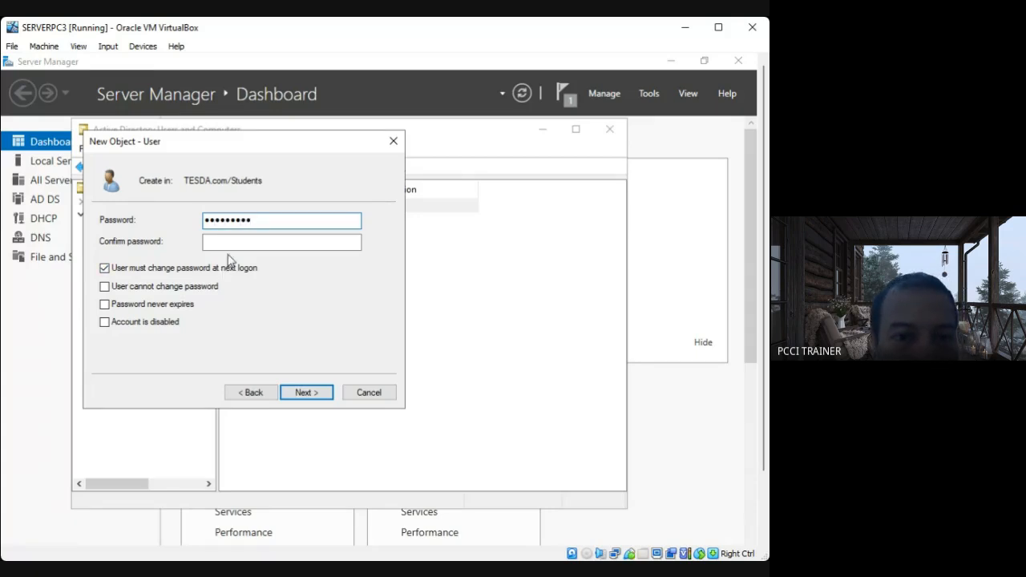
pyautogui.press('Tab')
pyautogui.write('••••')
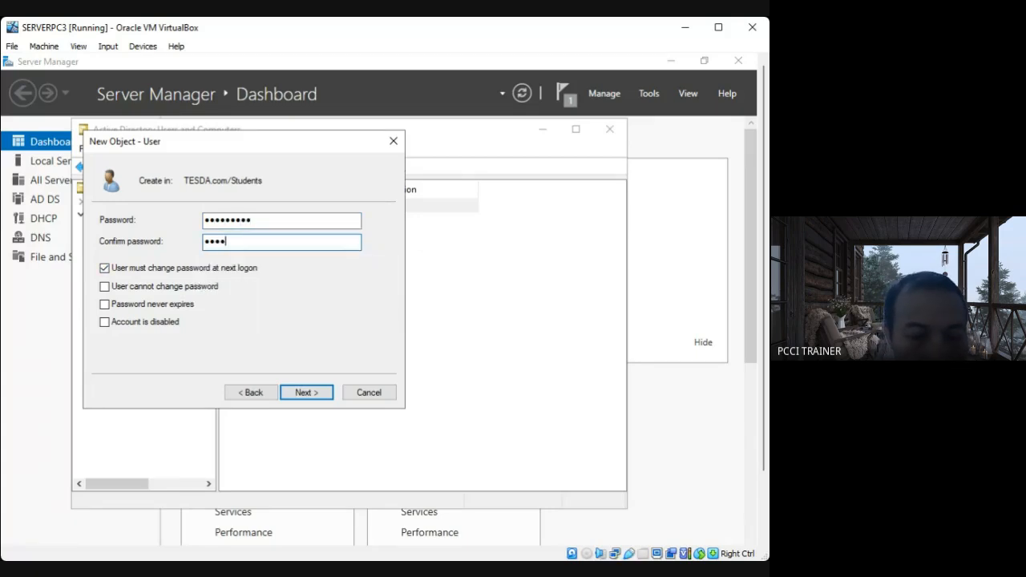
pyautogui.click(104, 270)
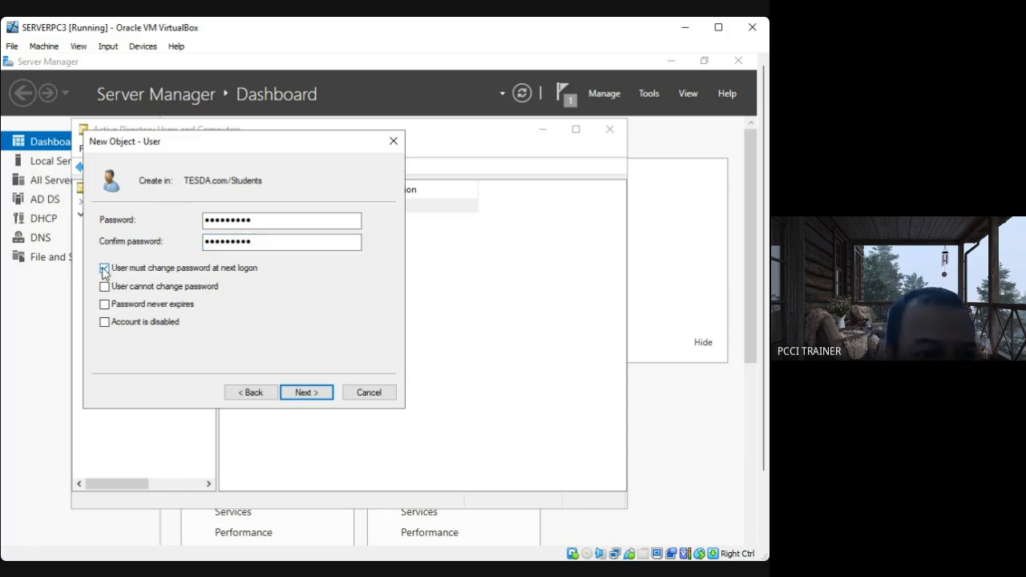
pyautogui.click(104, 304)
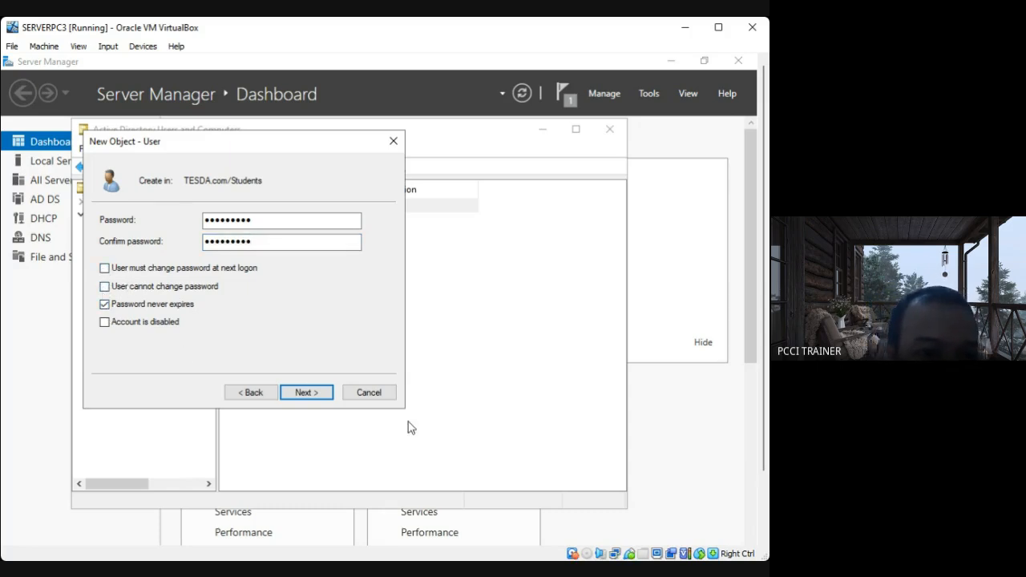
pyautogui.click(308, 393)
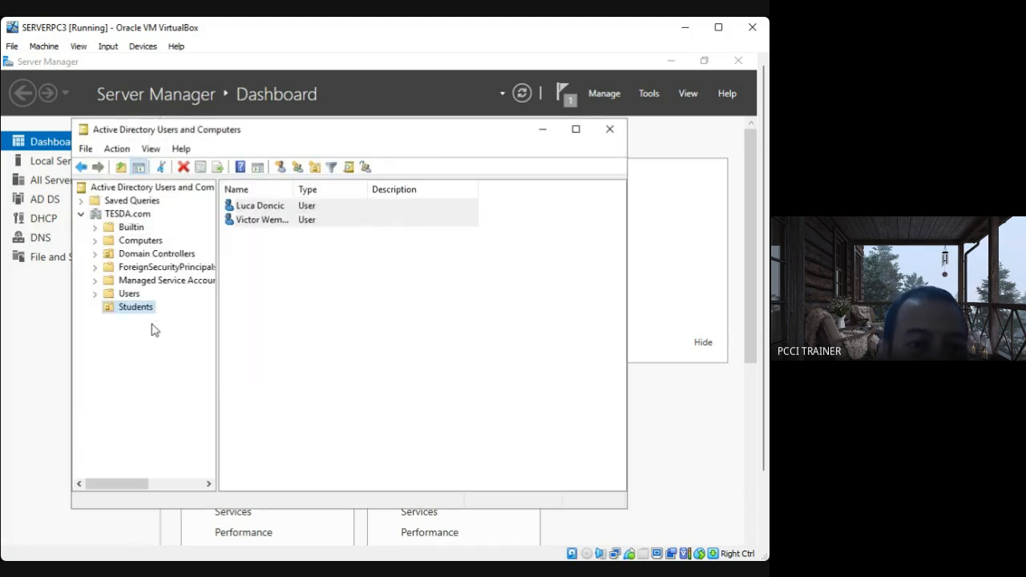
# Start another new user in the Students organizational unit and bring its form to the front.
pyautogui.rightClick(151, 314)
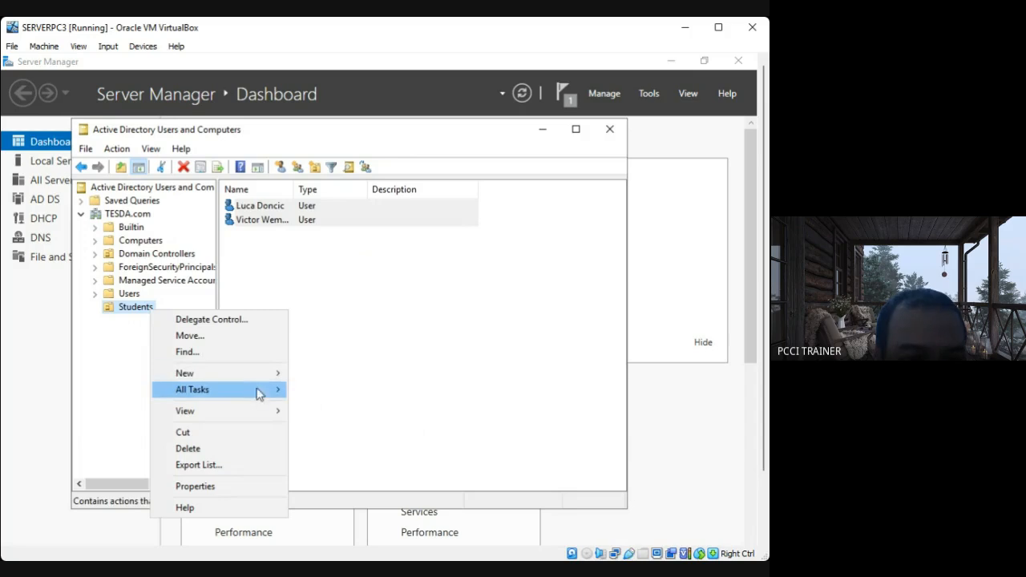
pyautogui.moveTo(257, 373)
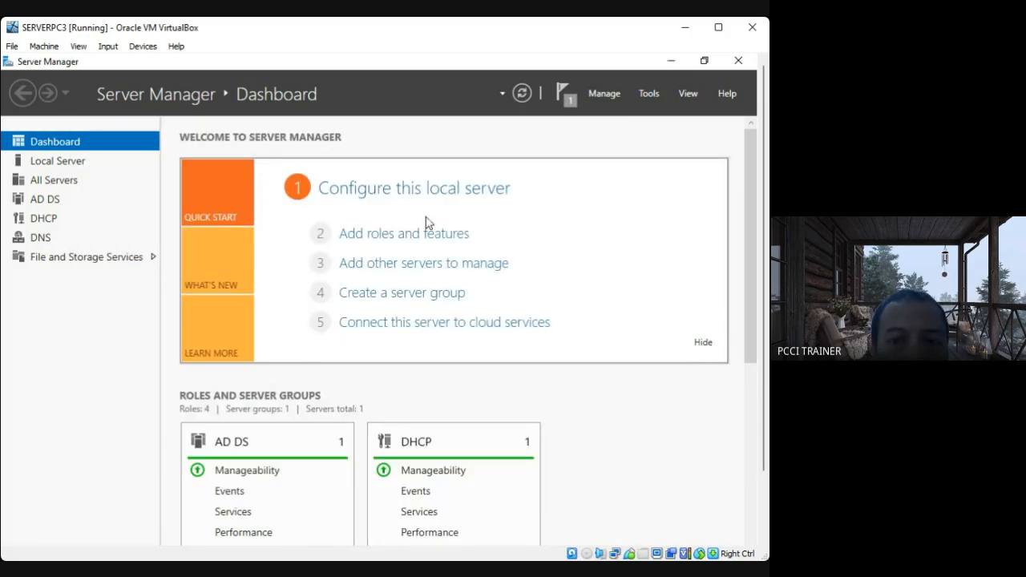
pyautogui.moveTo(762, 311); pyautogui.dragTo(762, 453)
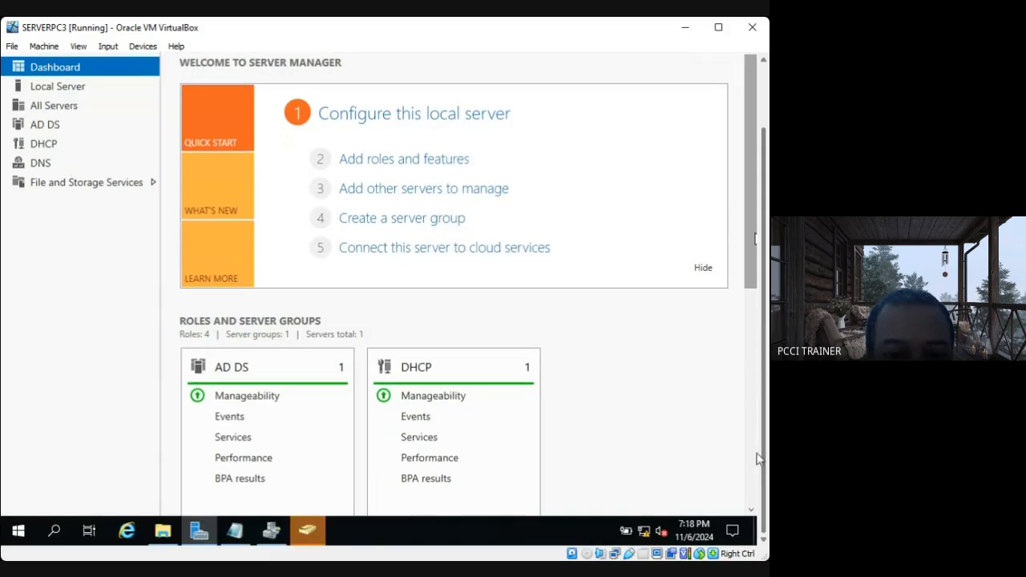
pyautogui.click(308, 530)
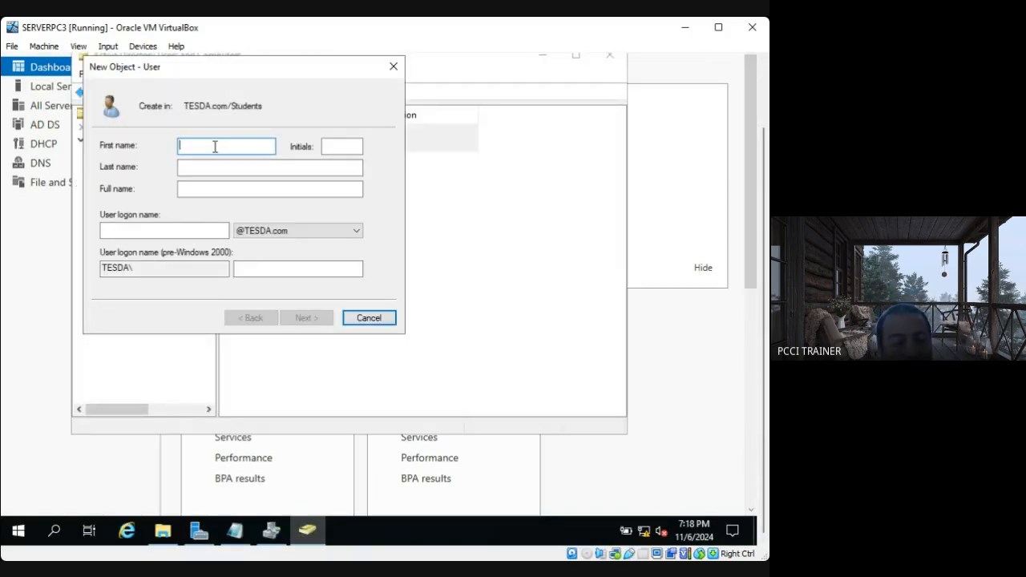
# Set the new user's first name to Stephen and last name to Curry.
pyautogui.write('sTEPHEN')
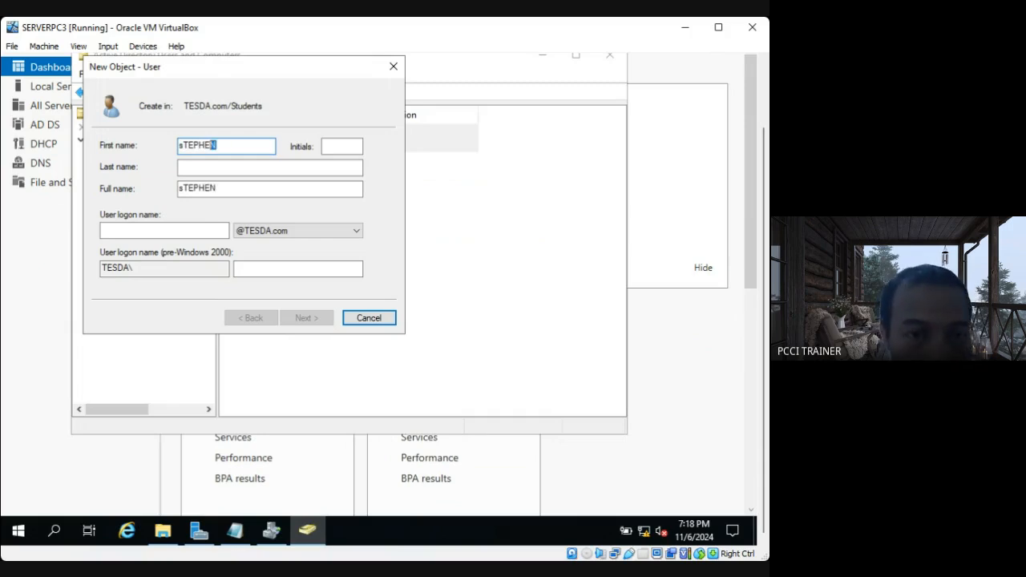
pyautogui.hotkey('shift', 'Home')
pyautogui.write('S')
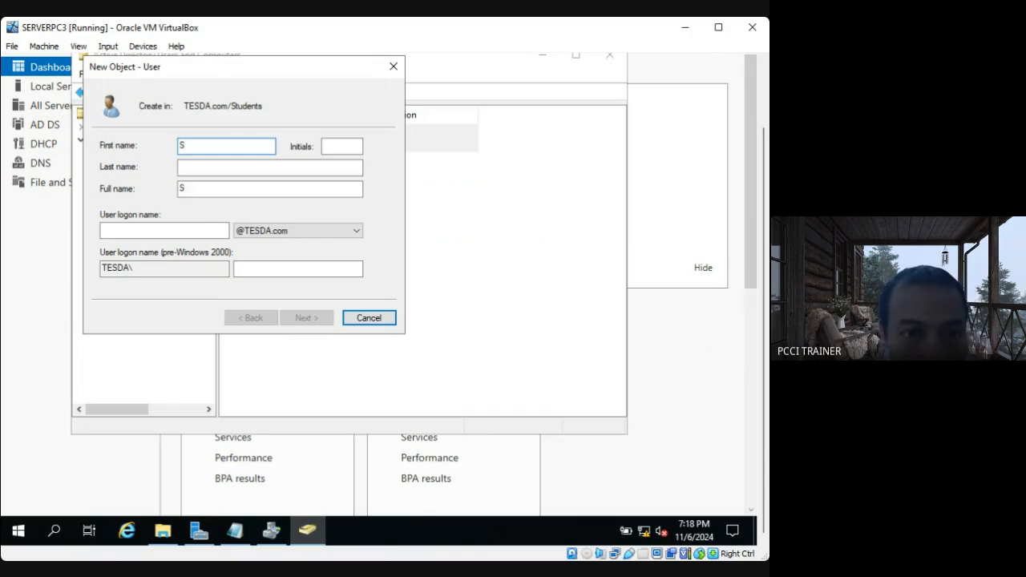
pyautogui.write('tephen')
pyautogui.click(187, 168)
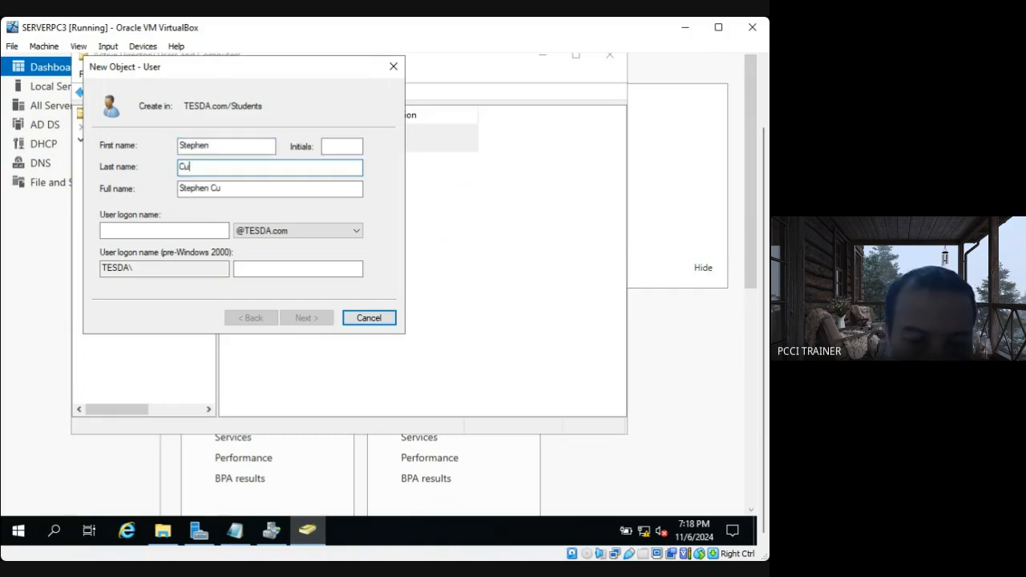
# Set Stephen Curry's logon name to User3 and continue to the password settings.
pyautogui.click(121, 229)
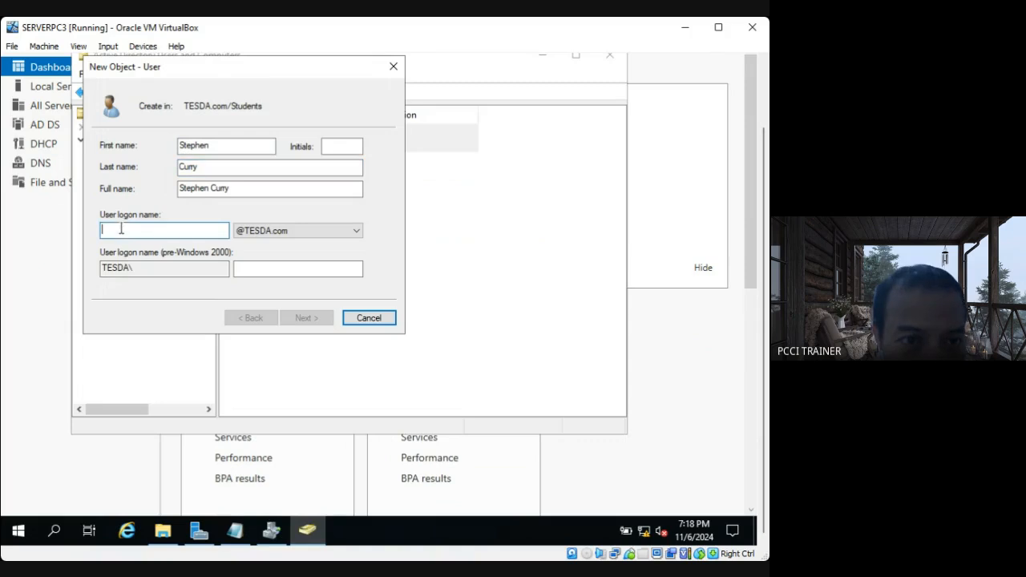
pyautogui.write('User3')
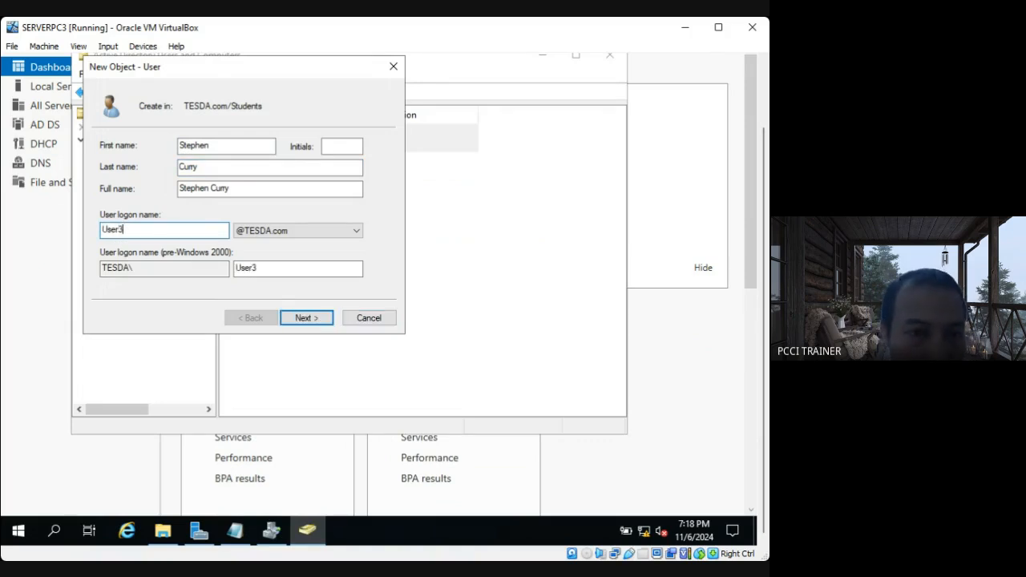
pyautogui.click(302, 320)
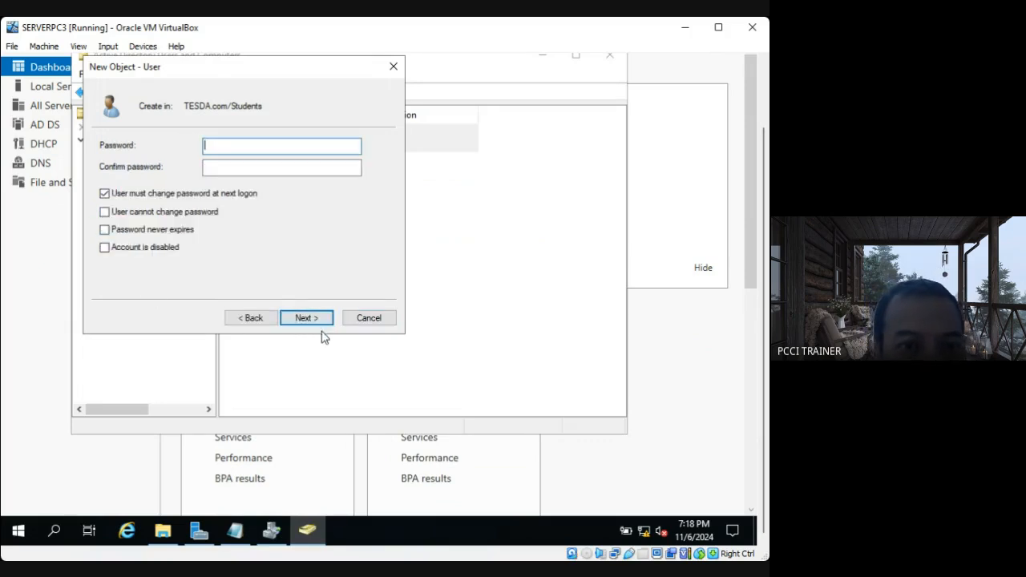
# Turn off the required password change at next logon for User3 and set the password to never expire.
pyautogui.click(104, 193)
pyautogui.click(104, 229)
pyautogui.click(235, 147)
pyautogui.write('123')
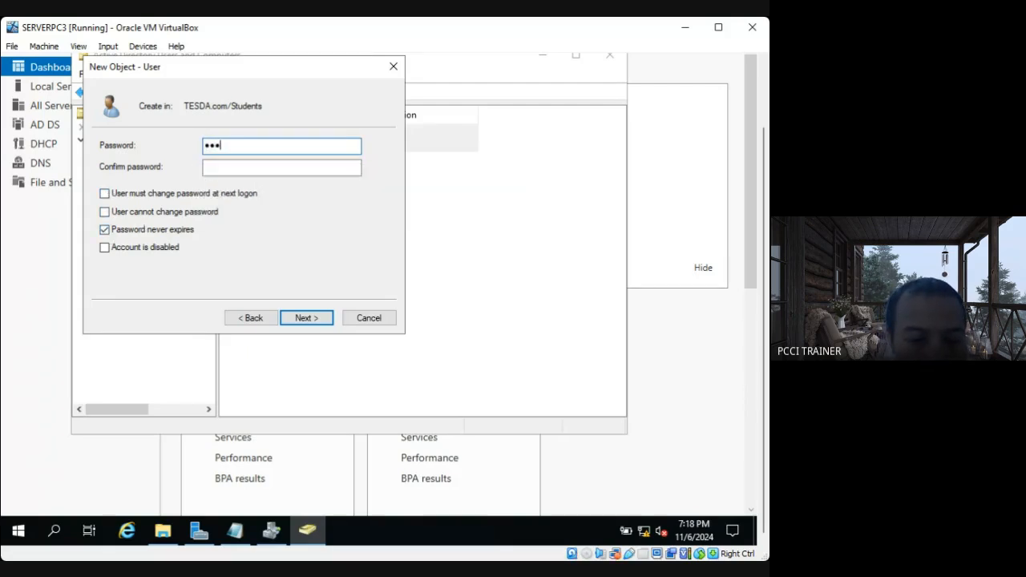
pyautogui.press('BackSpace')
pyautogui.press('BackSpace')
pyautogui.press('BackSpace')
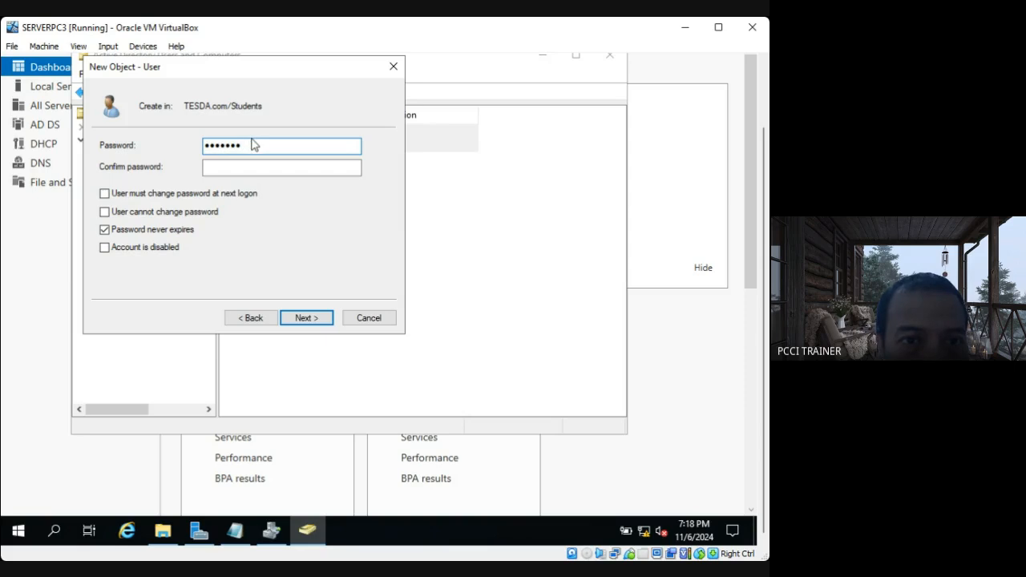
# Enter and confirm the account password for User3, replacing the earlier entry, and finish creating the user.
pyautogui.moveTo(256, 150); pyautogui.dragTo(112, 134)
pyautogui.press('capslock')
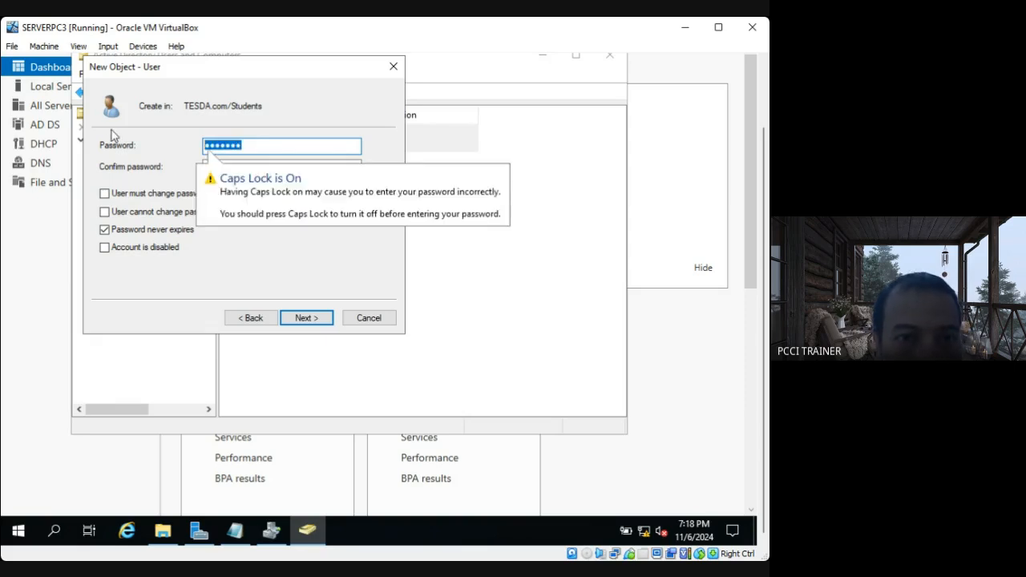
pyautogui.write('Pa')
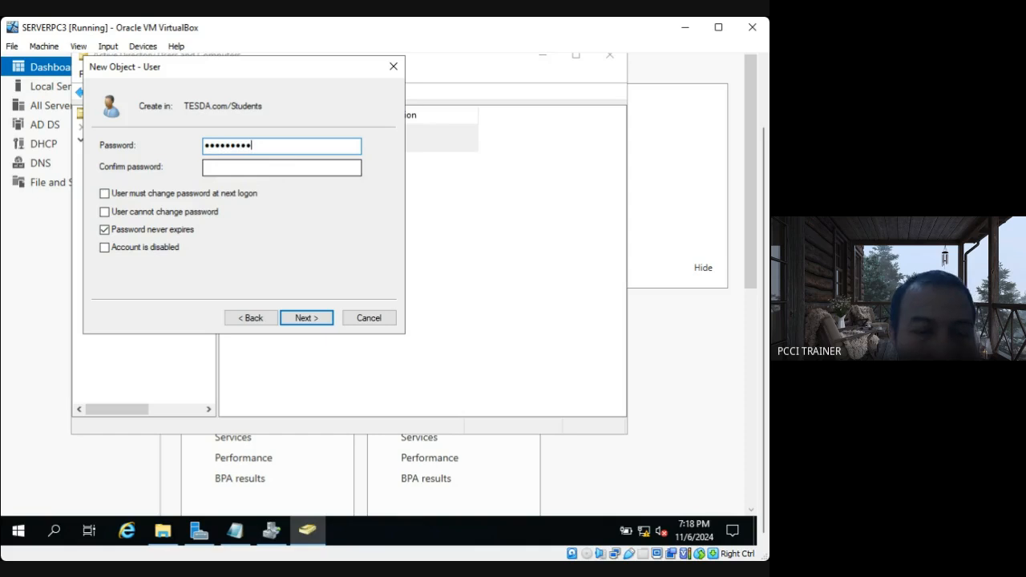
pyautogui.click(229, 168)
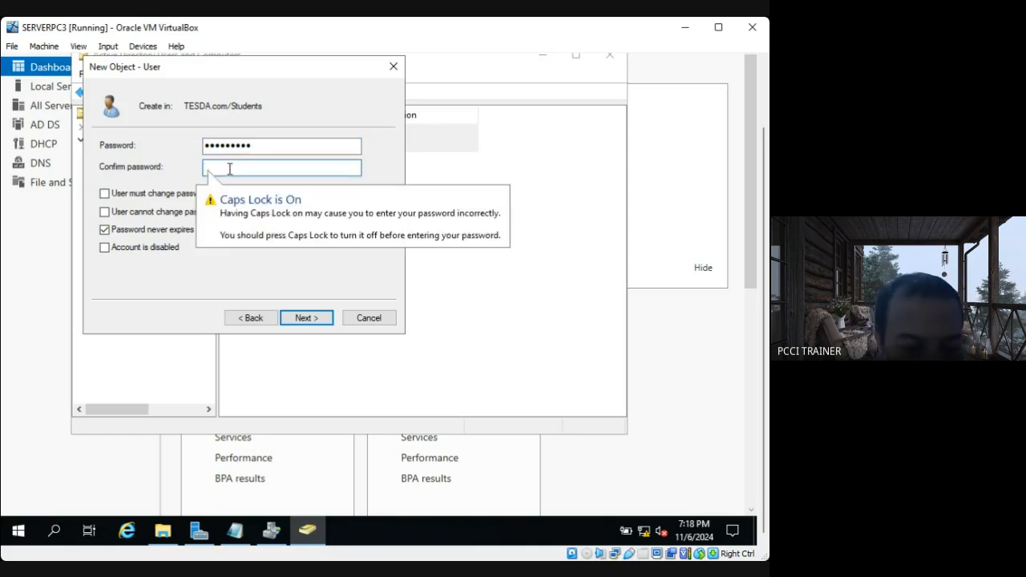
pyautogui.write('Pa')
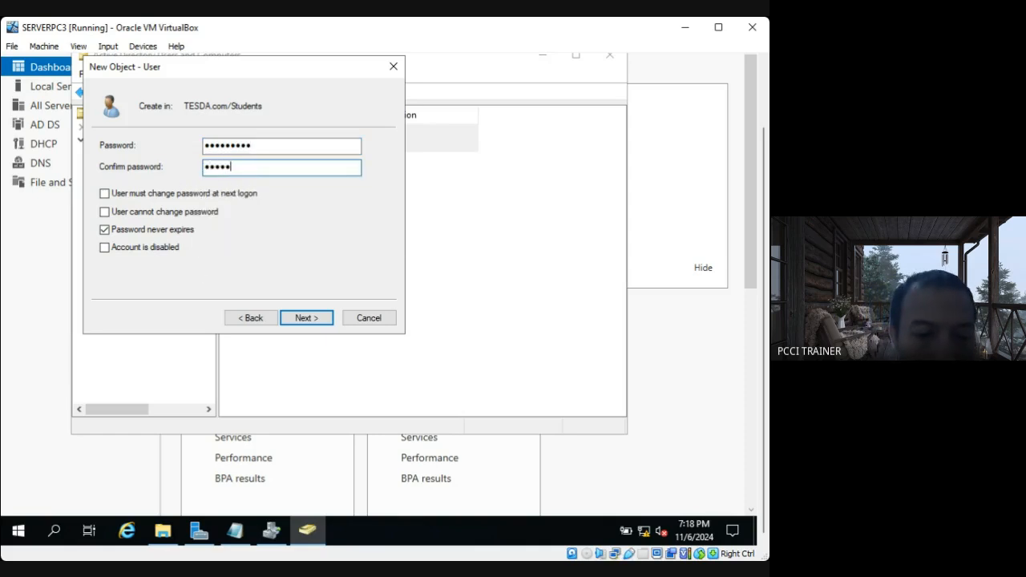
pyautogui.click(303, 322)
pyautogui.click(306, 319)
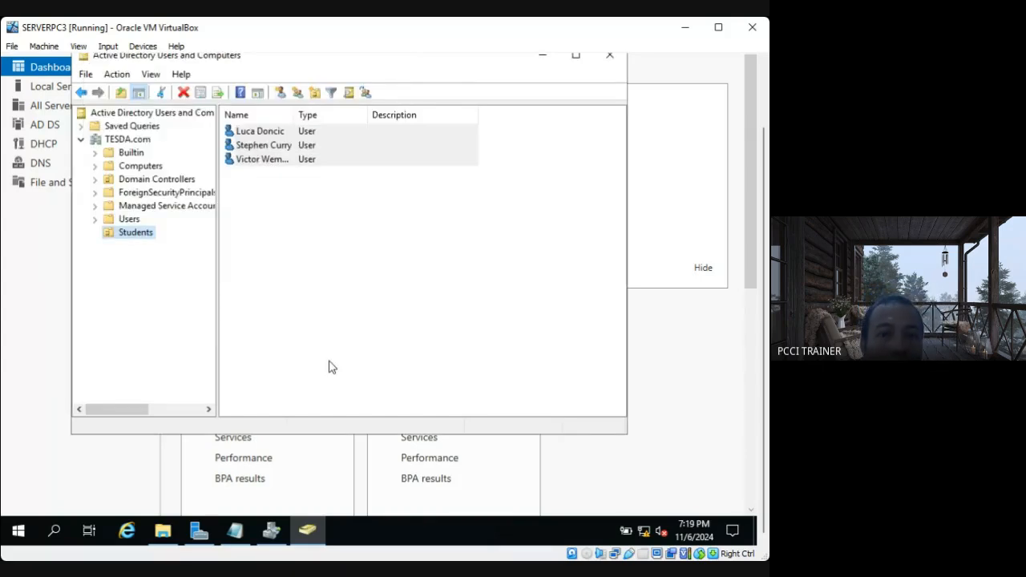
# Examine the TESDA.com containers, the users in the Students organizational unit, and the object types that can be created there.
pyautogui.rightClick(131, 238)
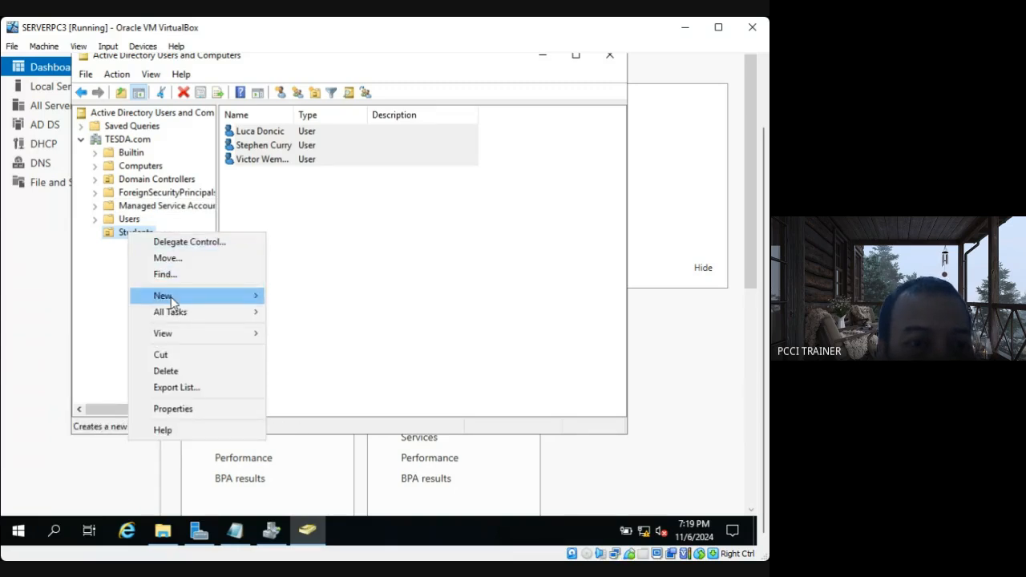
pyautogui.click(112, 140)
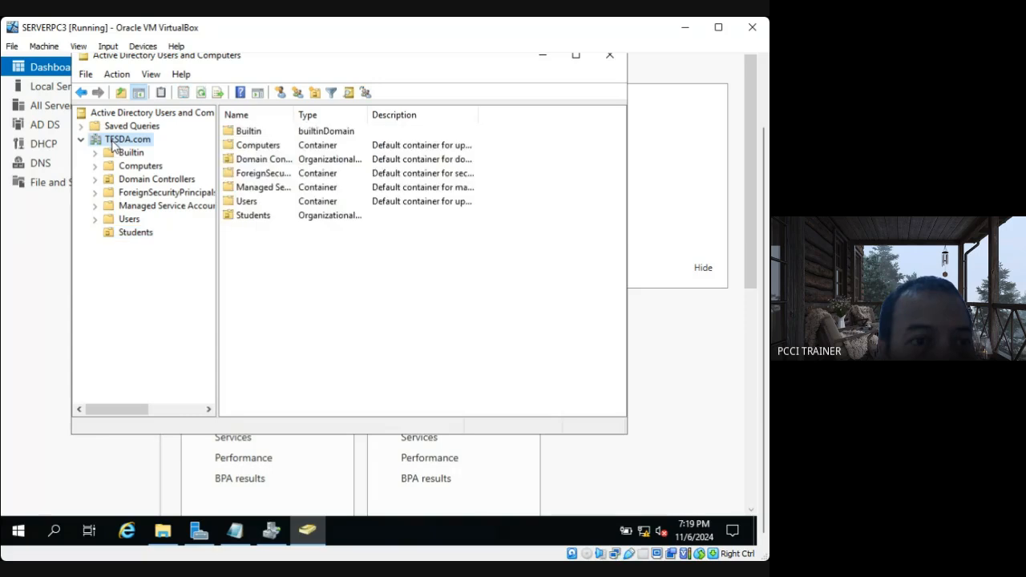
pyautogui.click(121, 181)
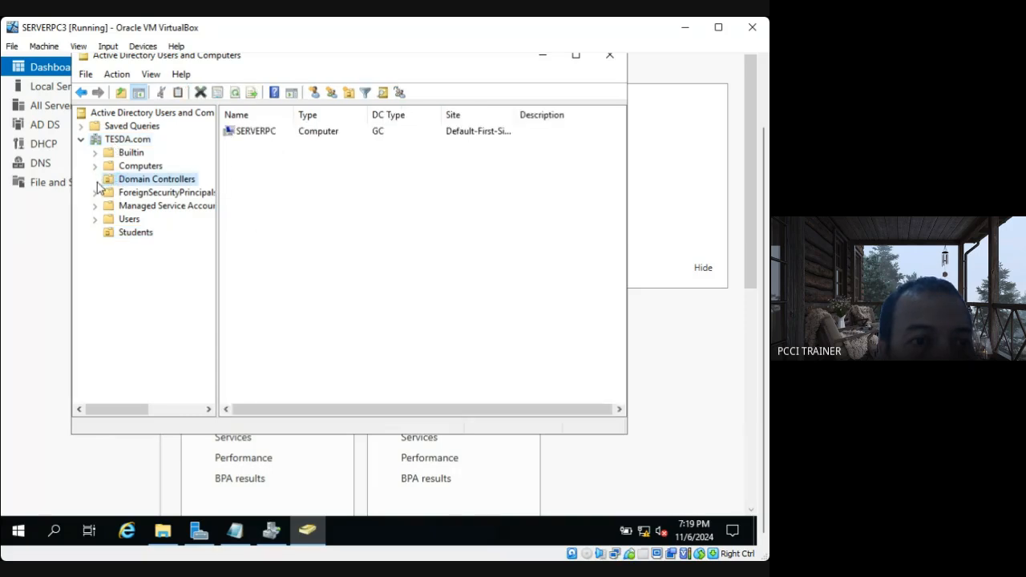
pyautogui.rightClick(136, 184)
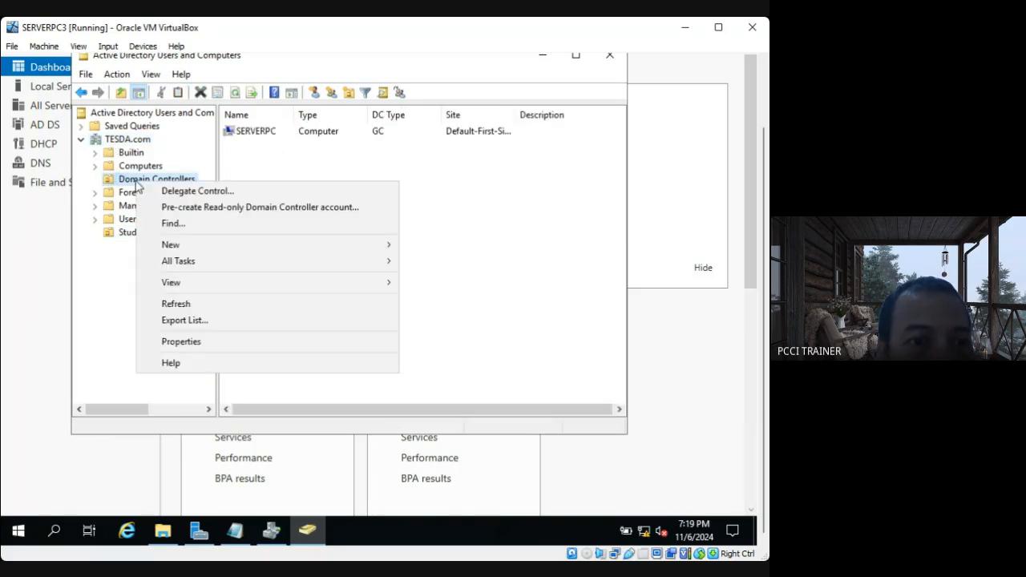
pyautogui.click(119, 140)
pyautogui.rightClick(120, 140)
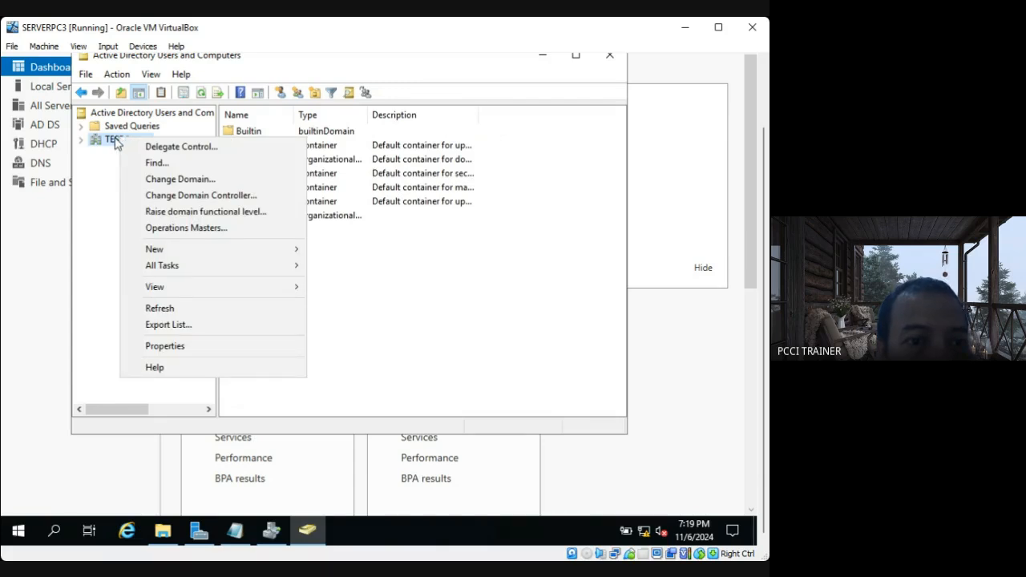
pyautogui.click(81, 142)
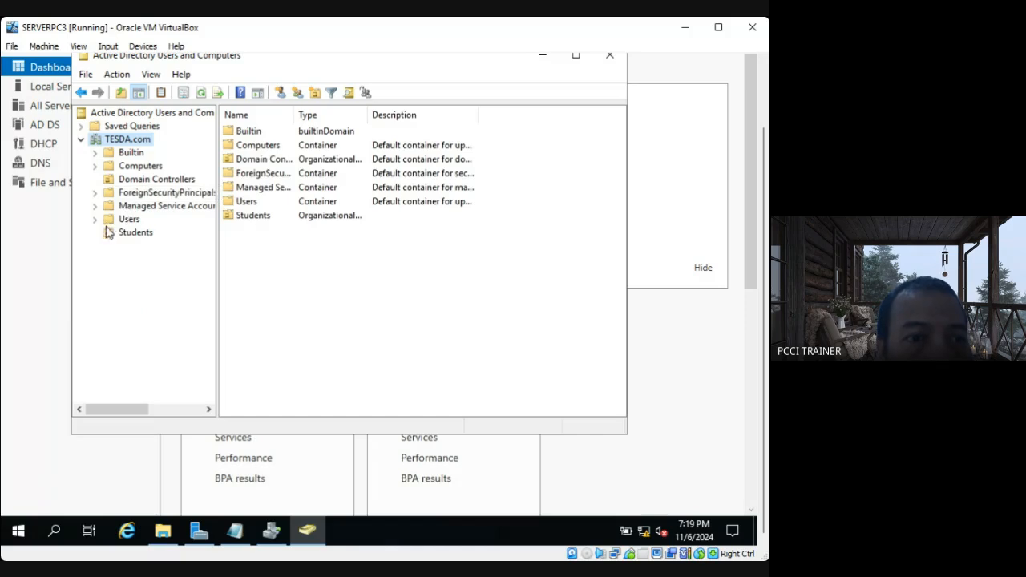
pyautogui.click(135, 232)
pyautogui.rightClick(139, 236)
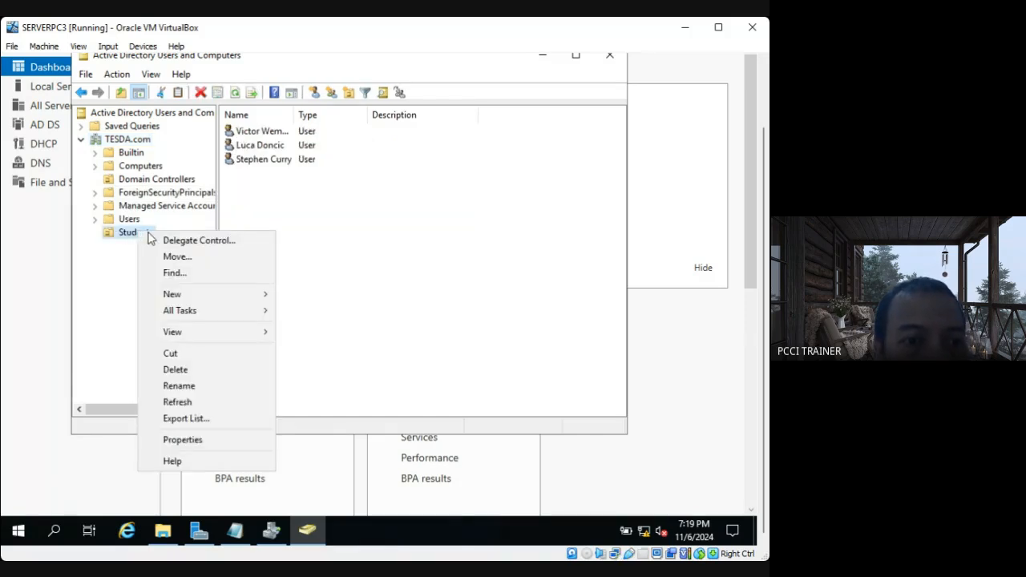
pyautogui.click(350, 266)
pyautogui.rightClick(140, 233)
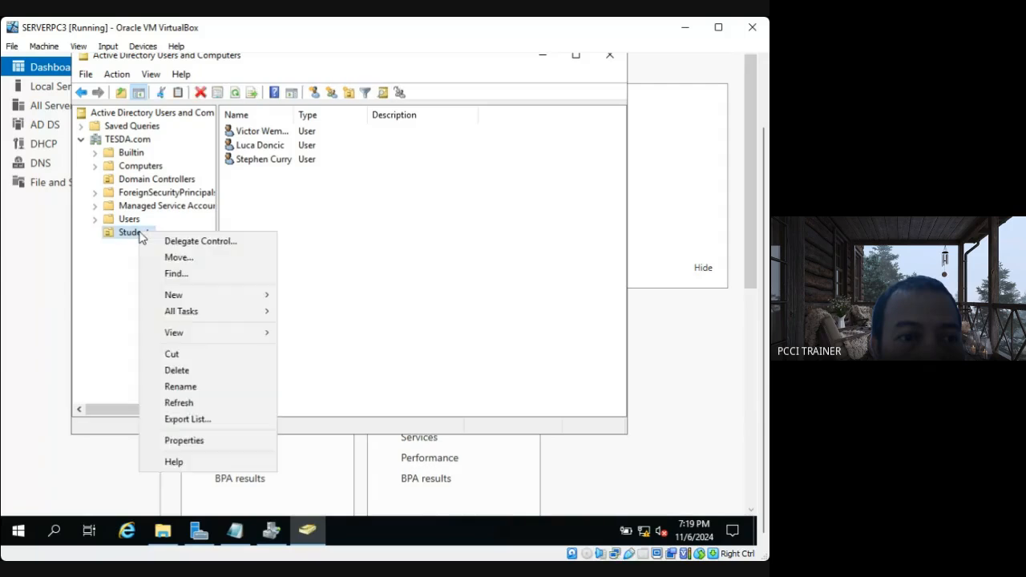
pyautogui.moveTo(191, 301)
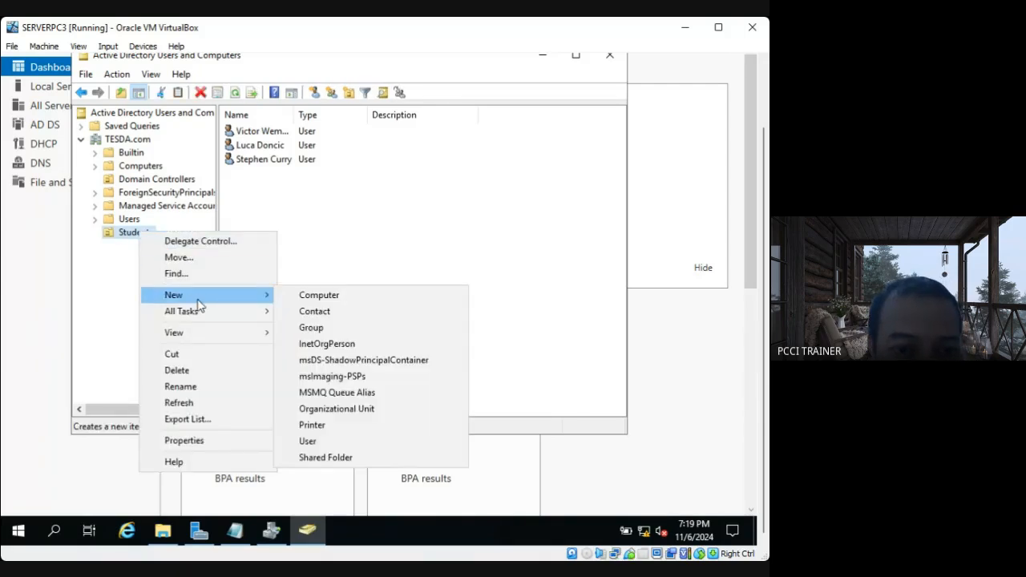
pyautogui.click(113, 283)
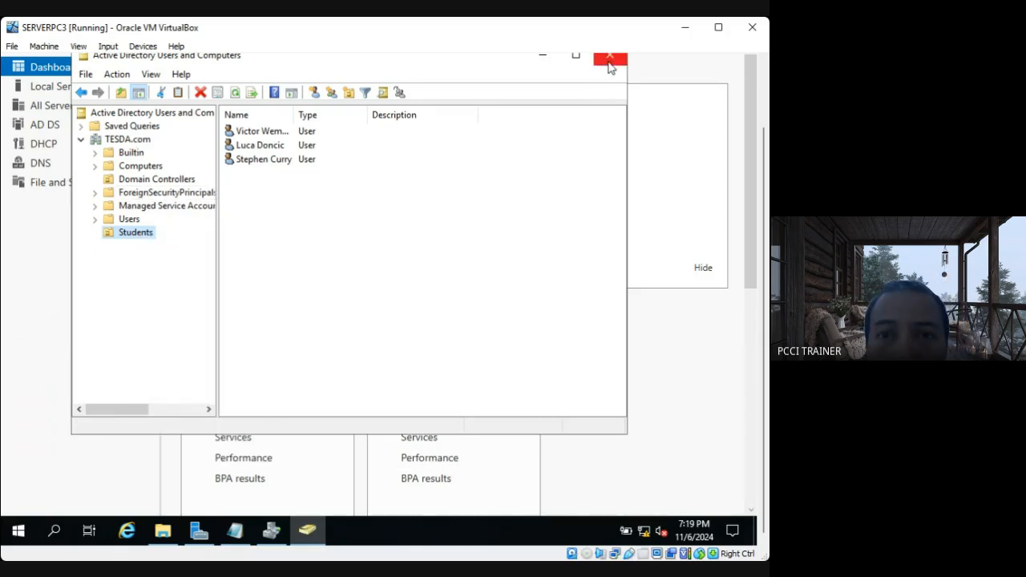
pyautogui.moveTo(763, 235); pyautogui.dragTo(761, 164)
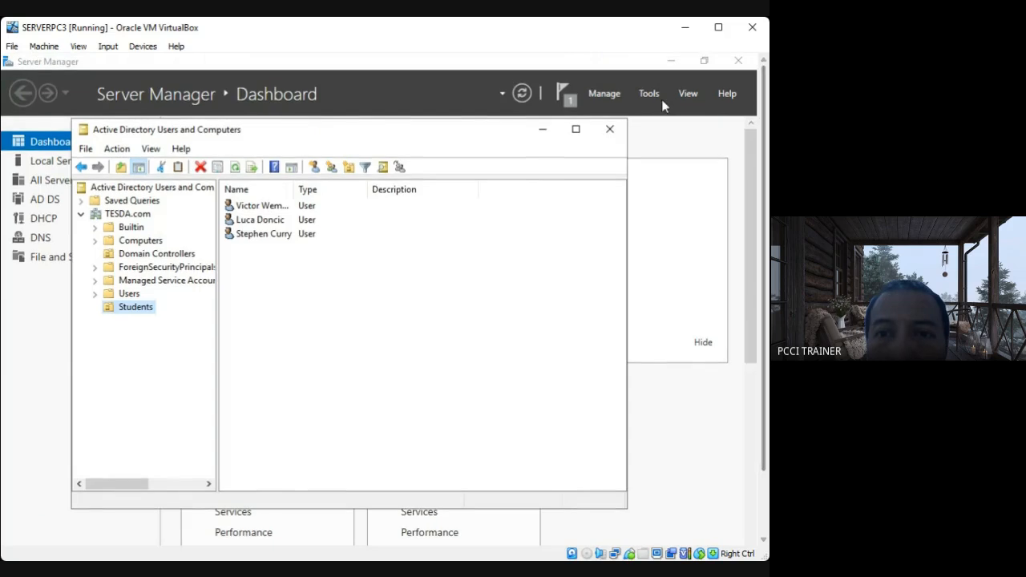
# Open Group Policy Management and expand the TESDA.com forest down to the contents of the TESDA.com domain.
pyautogui.click(651, 93)
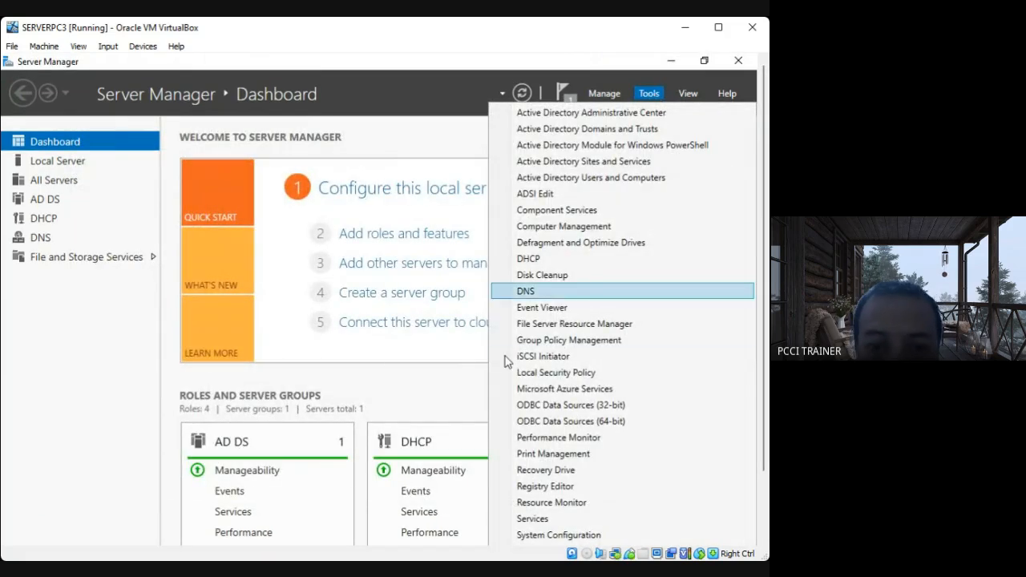
pyautogui.click(561, 340)
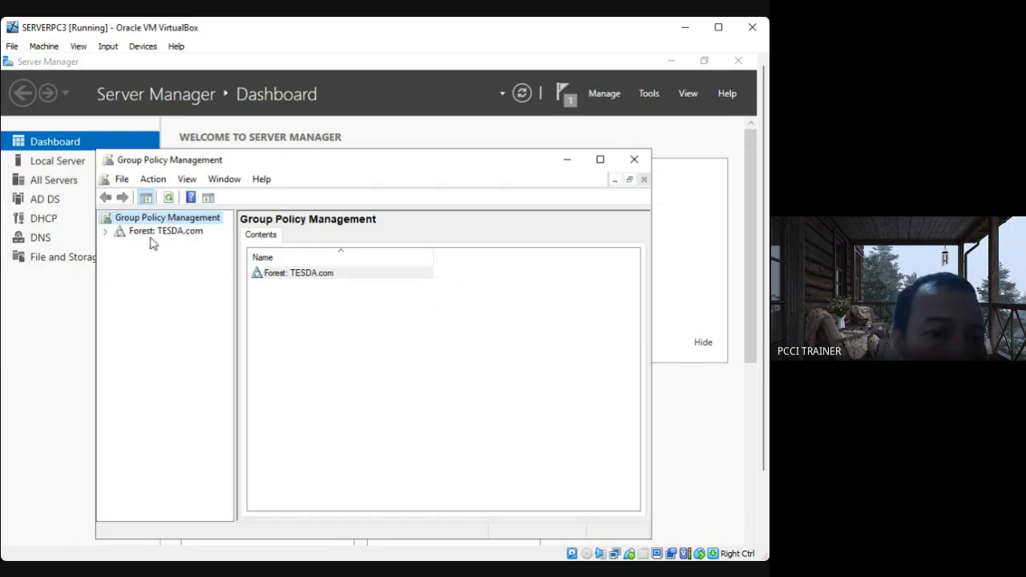
pyautogui.click(105, 231)
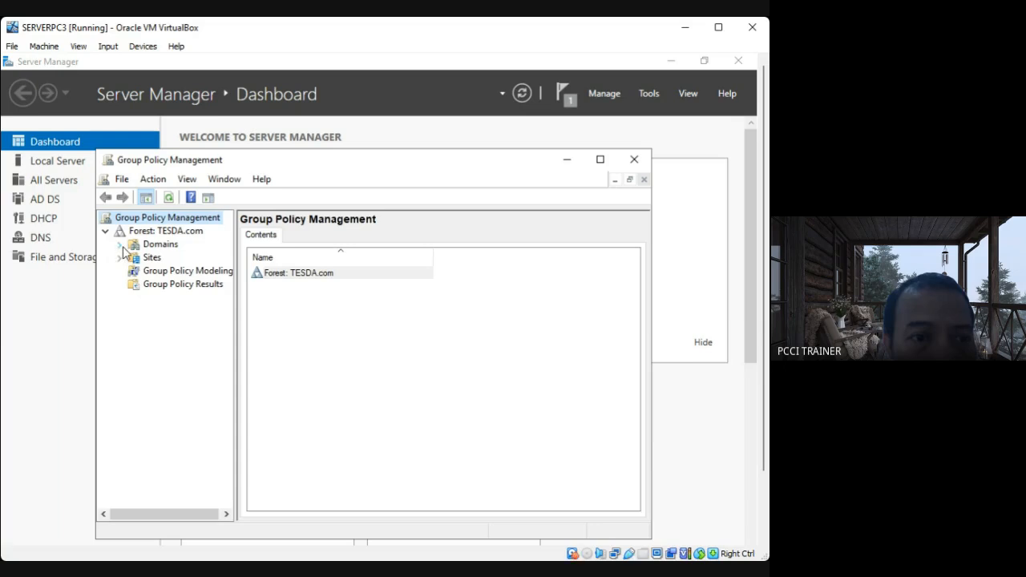
pyautogui.click(119, 244)
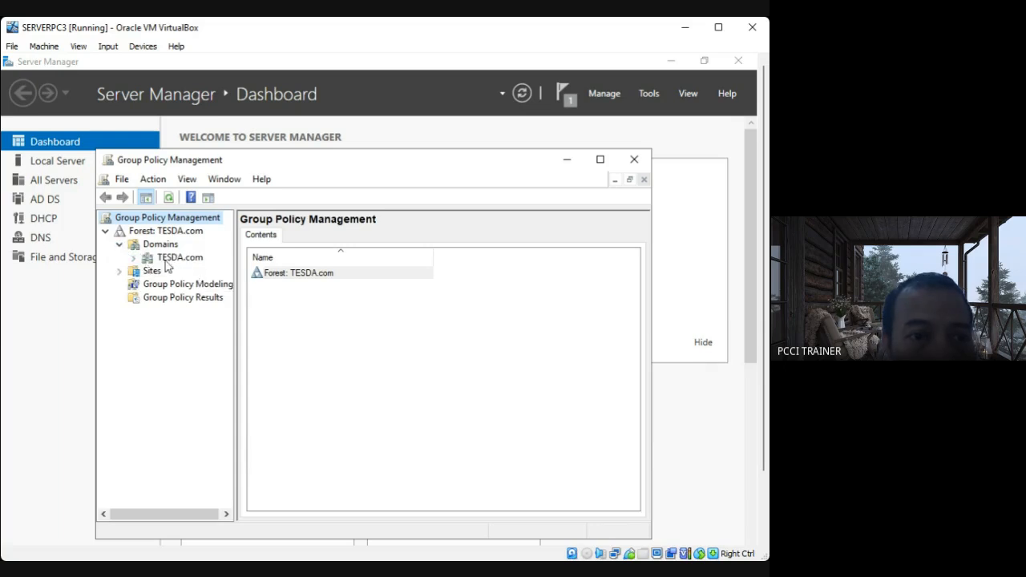
pyautogui.click(130, 258)
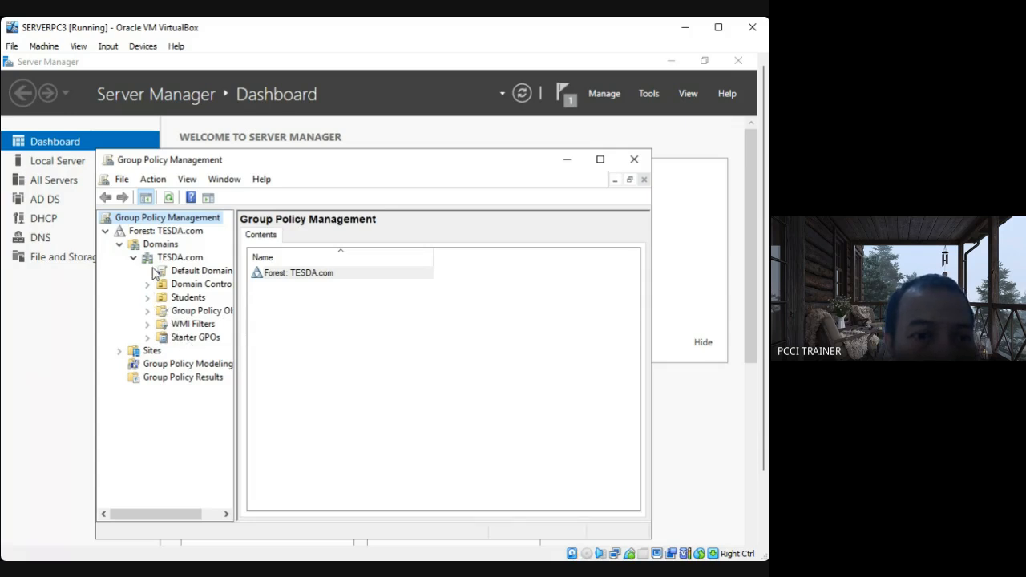
# Create a GPO named Folder Redirection in the domain and link it to the Students organizational unit.
pyautogui.rightClick(186, 298)
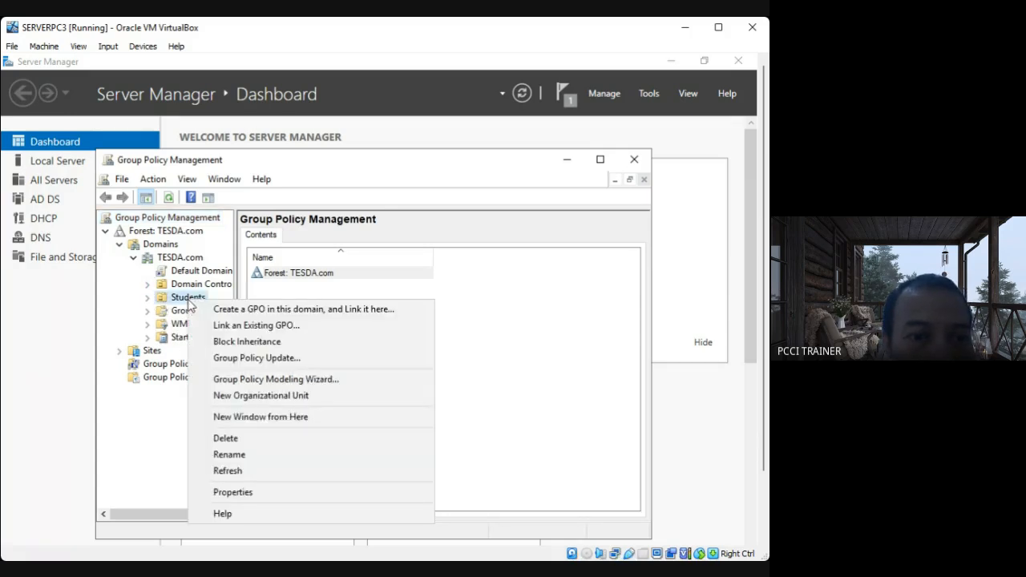
pyautogui.click(145, 302)
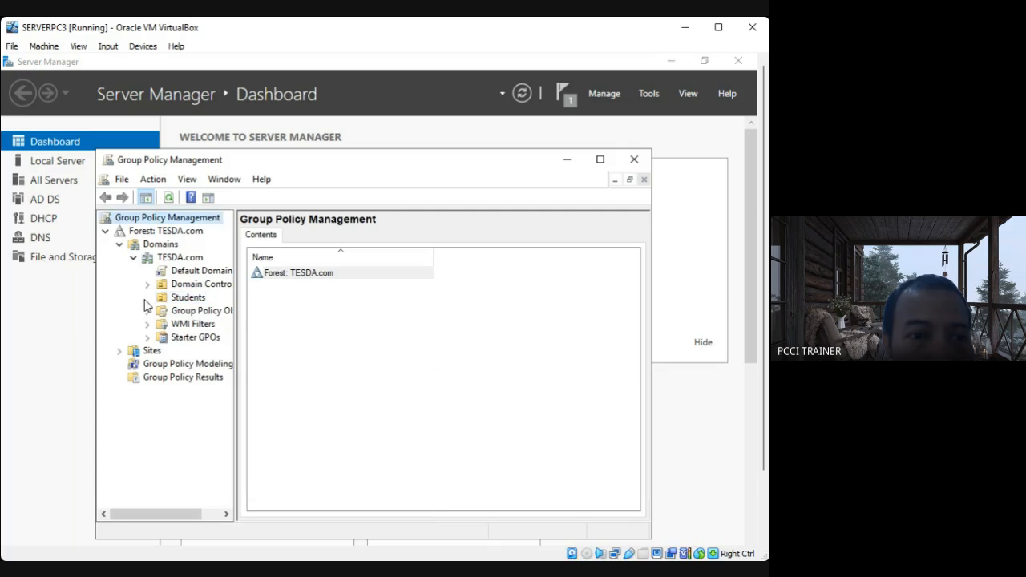
pyautogui.rightClick(181, 298)
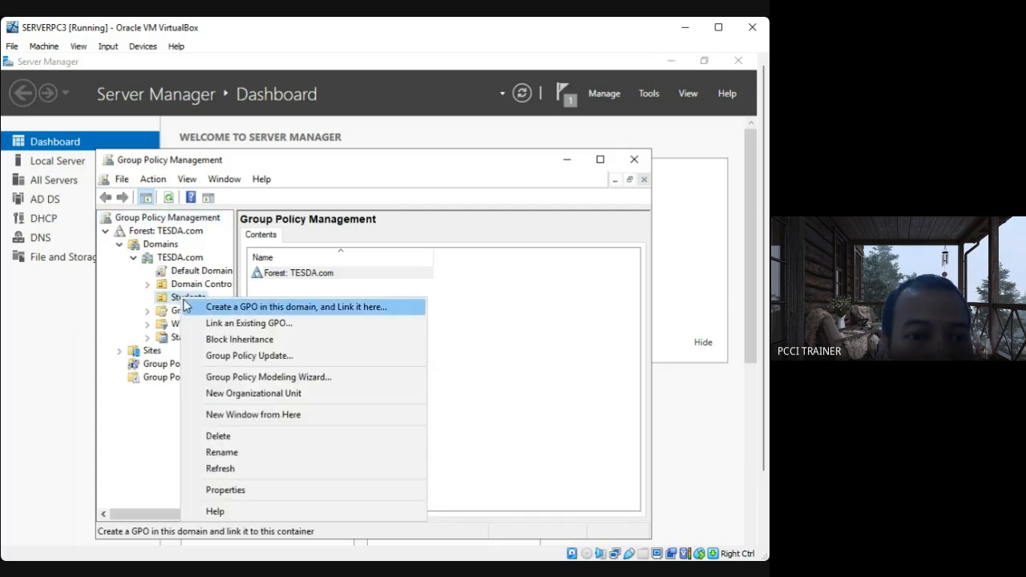
pyautogui.click(267, 307)
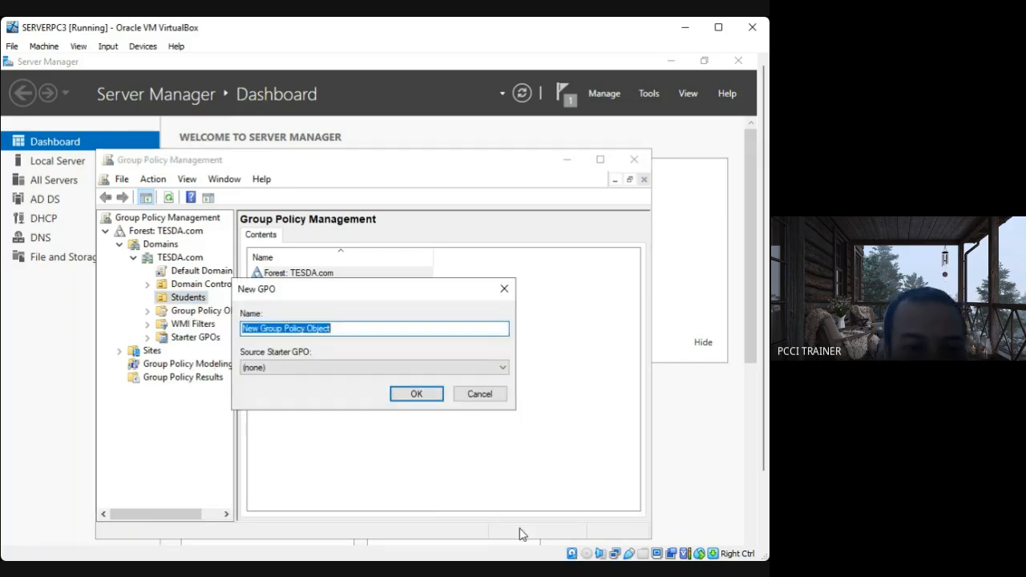
pyautogui.write('Folder Redirection')
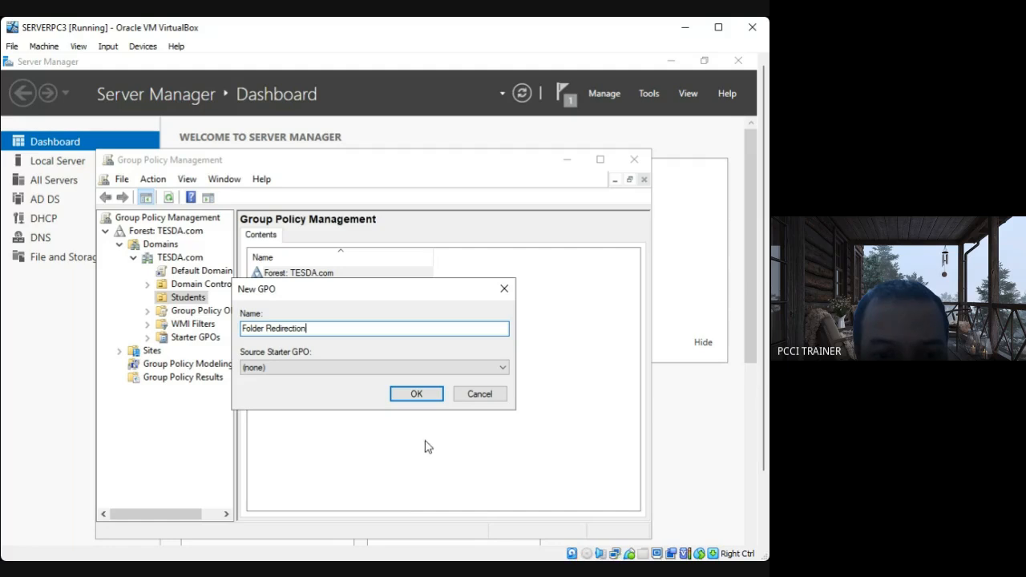
pyautogui.click(414, 393)
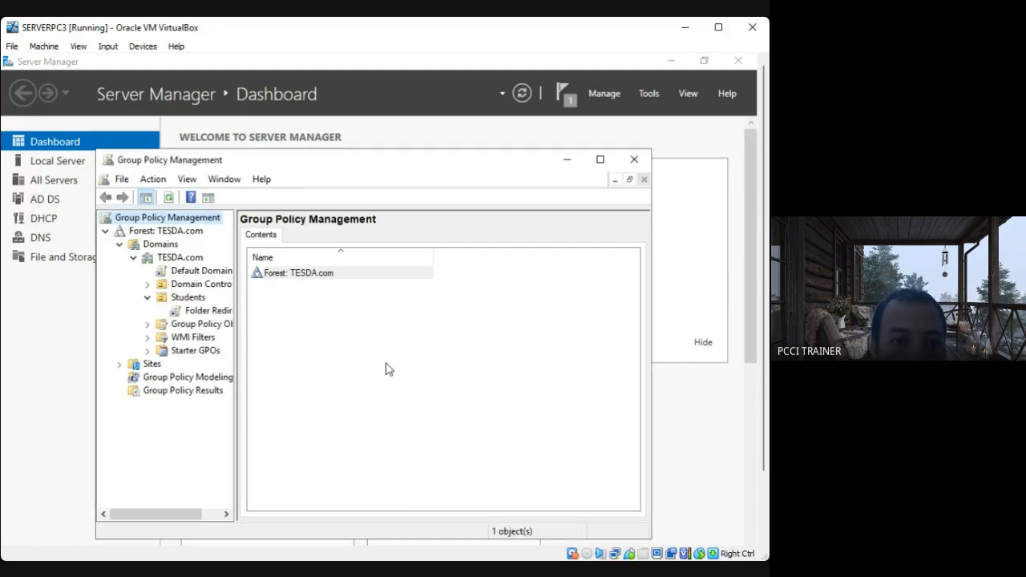
# Select the Folder Redirection GPO under Students, acknowledge the link notice and open the GPO for editing.
pyautogui.click(192, 313)
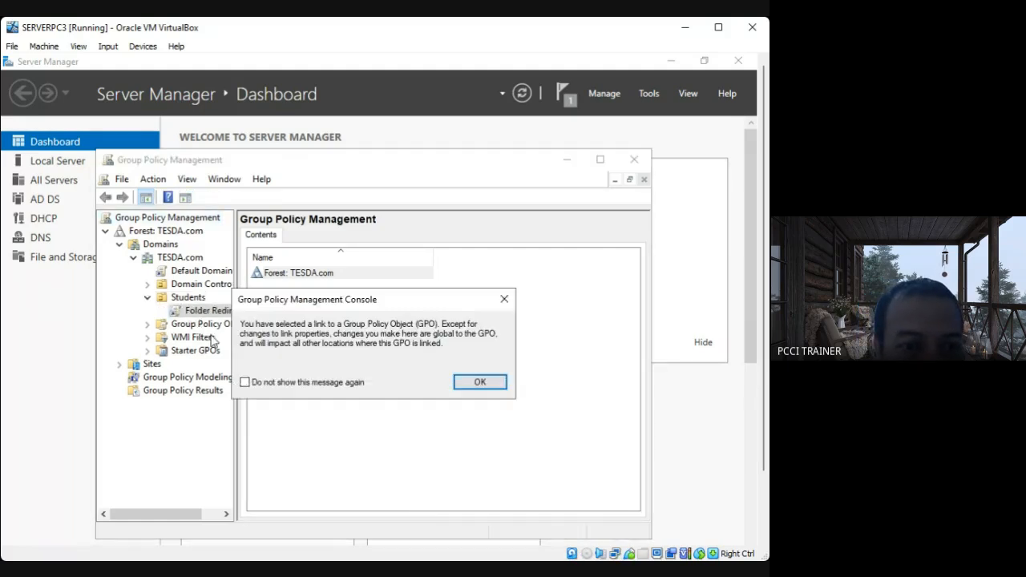
pyautogui.click(479, 383)
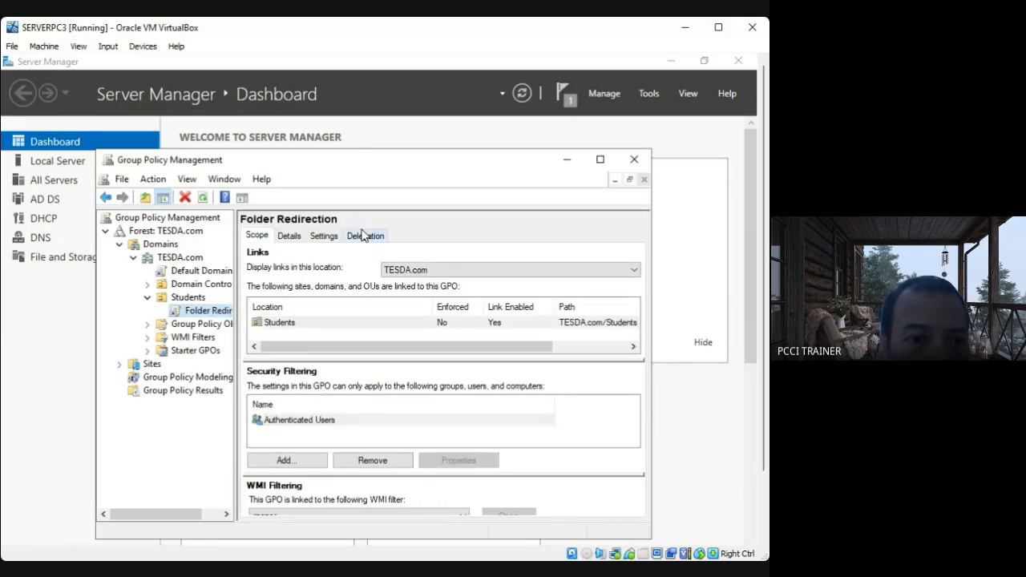
pyautogui.rightClick(200, 313)
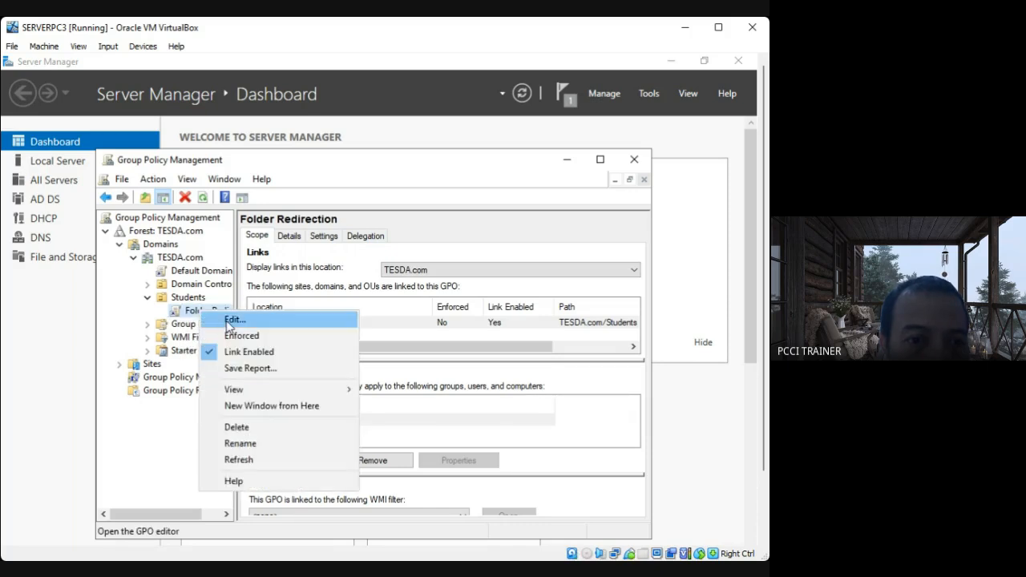
pyautogui.click(273, 324)
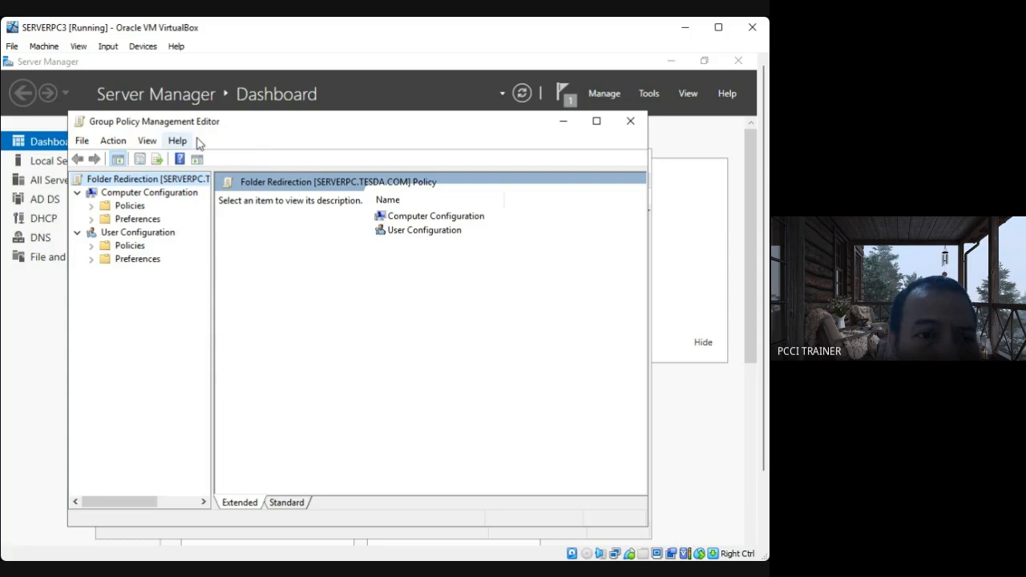
# Display the Folder Redirection node of the Windows Settings policies under User Configuration.
pyautogui.click(136, 193)
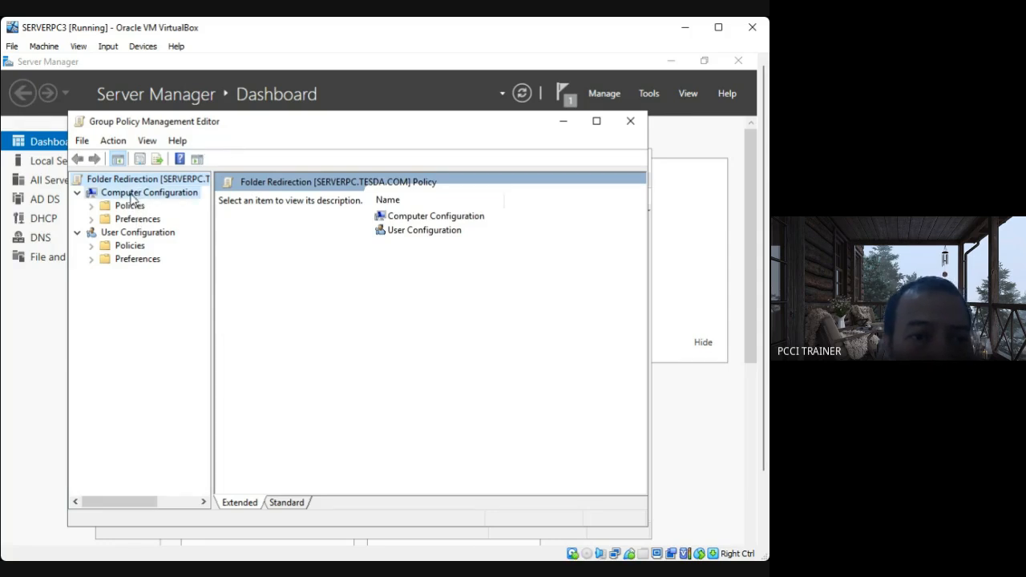
pyautogui.click(136, 232)
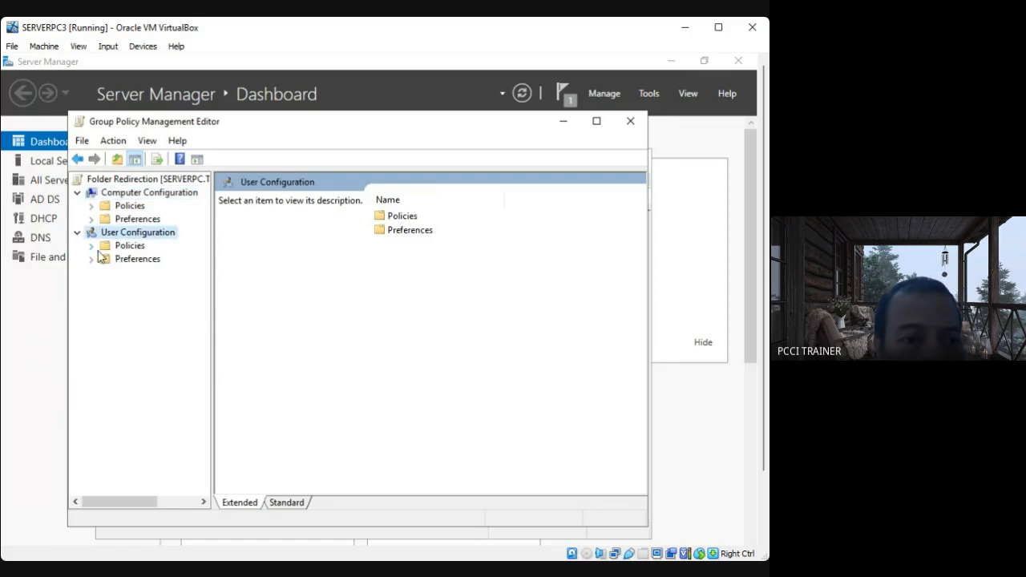
pyautogui.click(91, 247)
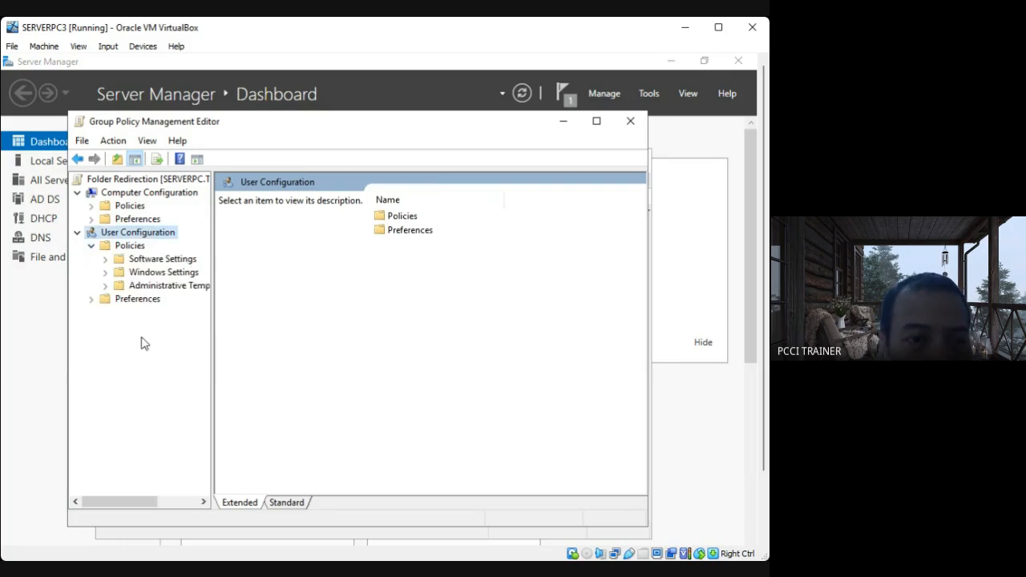
pyautogui.click(105, 272)
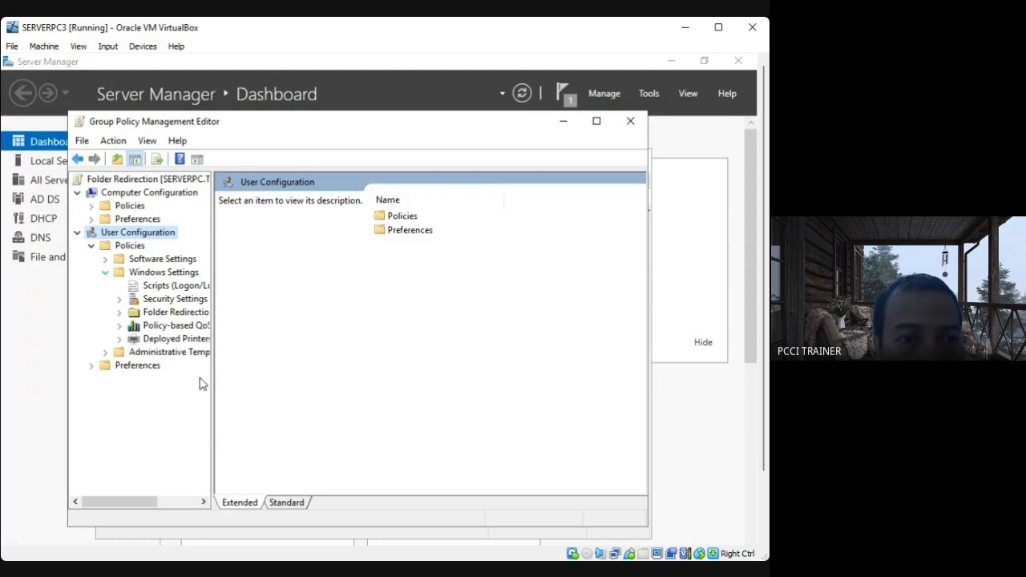
pyautogui.click(178, 312)
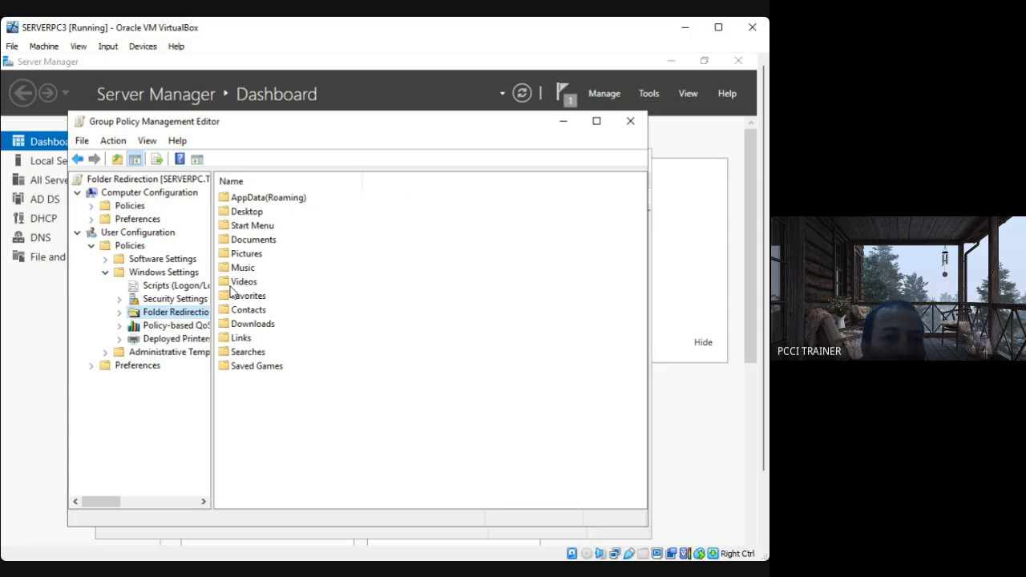
# Look over the Desktop, Documents and Downloads folders available for redirection, leaving Desktop selected.
pyautogui.click(253, 214)
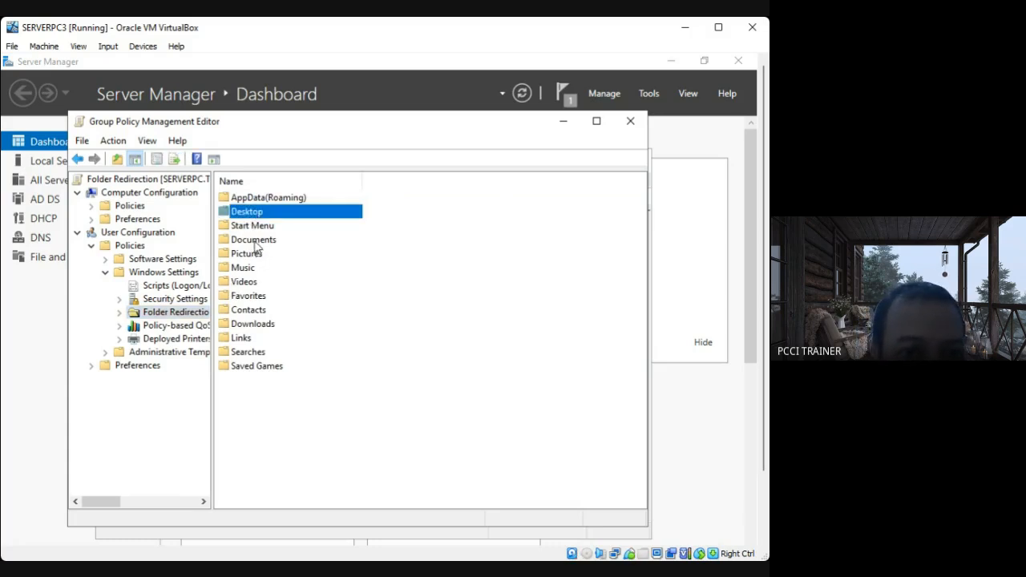
pyautogui.click(255, 241)
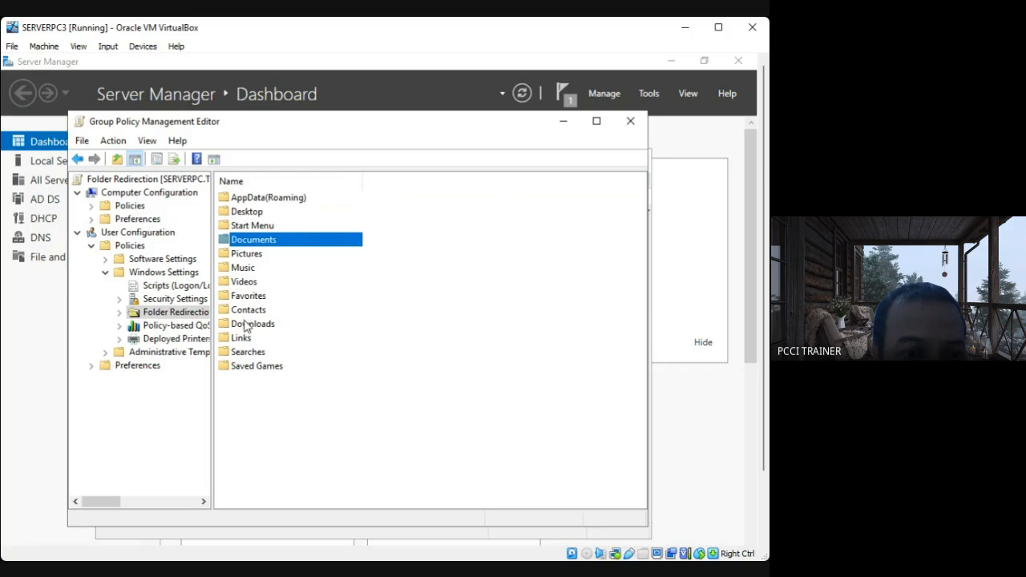
pyautogui.click(247, 325)
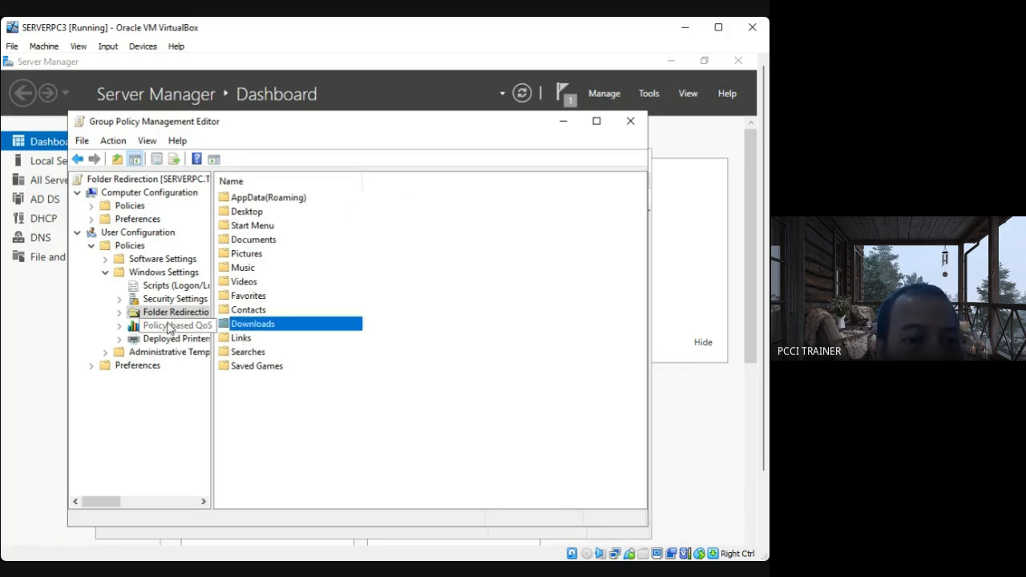
pyautogui.click(248, 213)
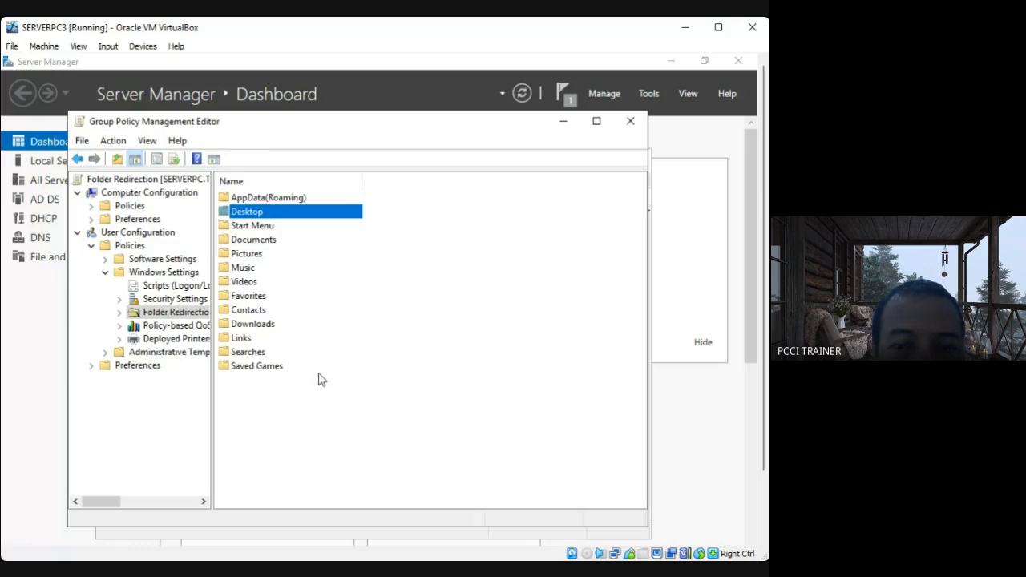
# Switch to the share file in Notepad and copy the network path \\SERVERPC\Students.
pyautogui.moveTo(764, 358); pyautogui.dragTo(766, 457)
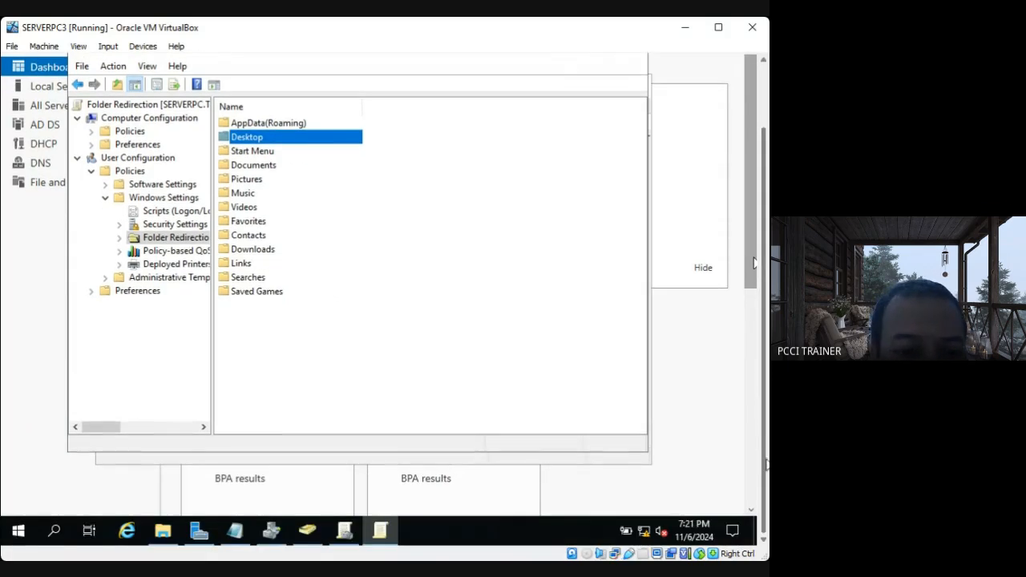
pyautogui.click(234, 535)
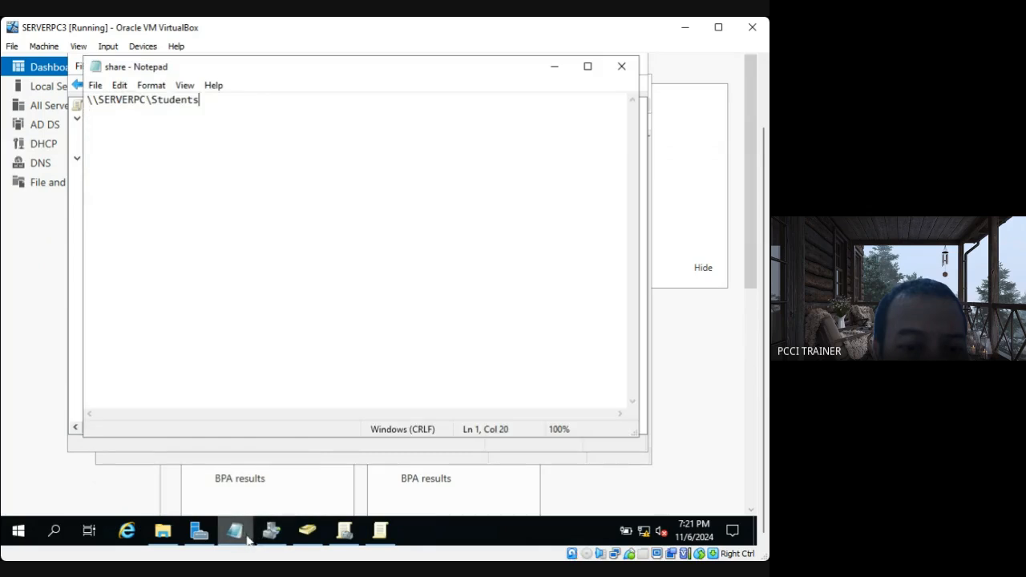
pyautogui.moveTo(205, 100); pyautogui.dragTo(85, 101)
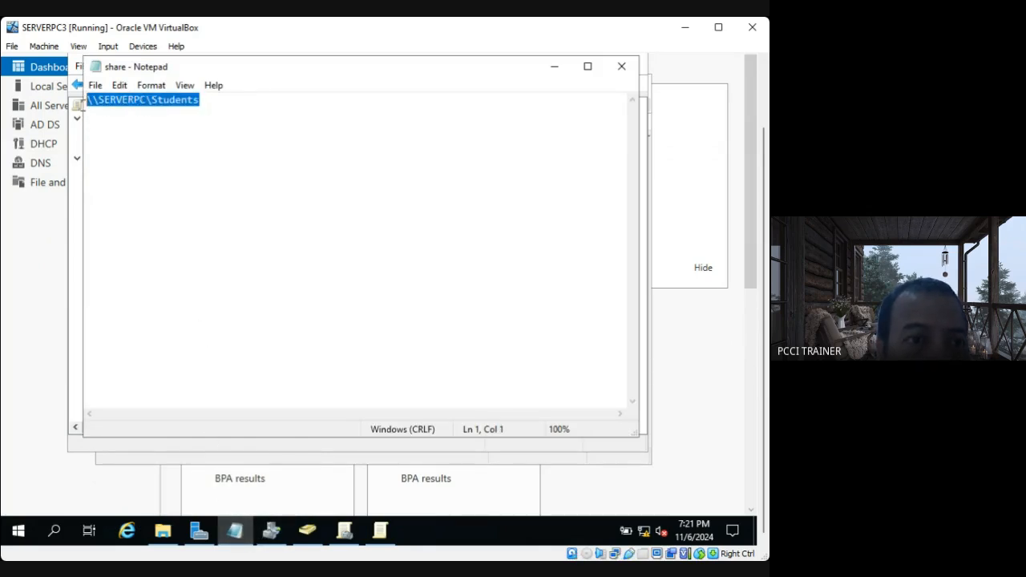
pyautogui.rightClick(128, 100)
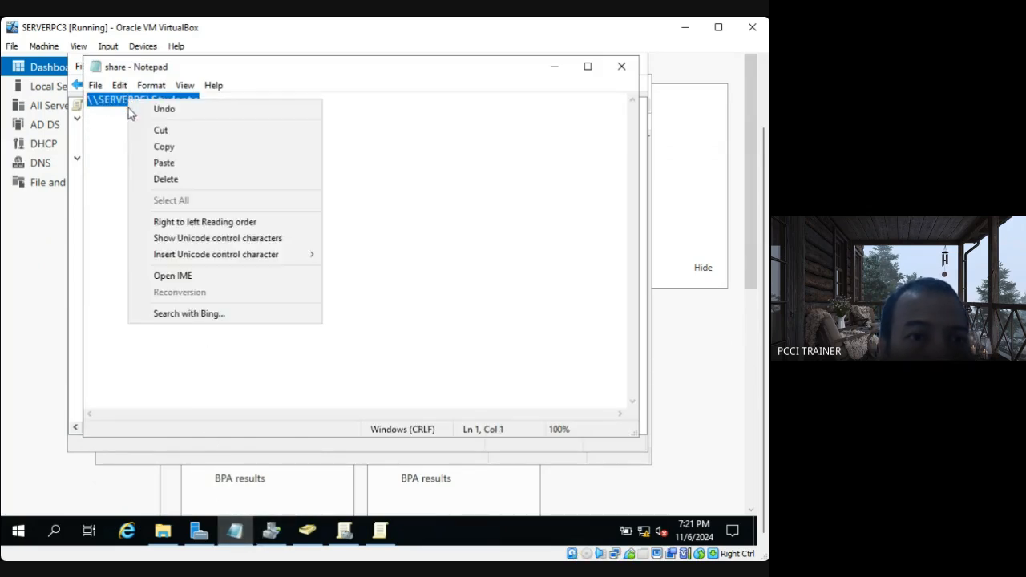
pyautogui.click(173, 148)
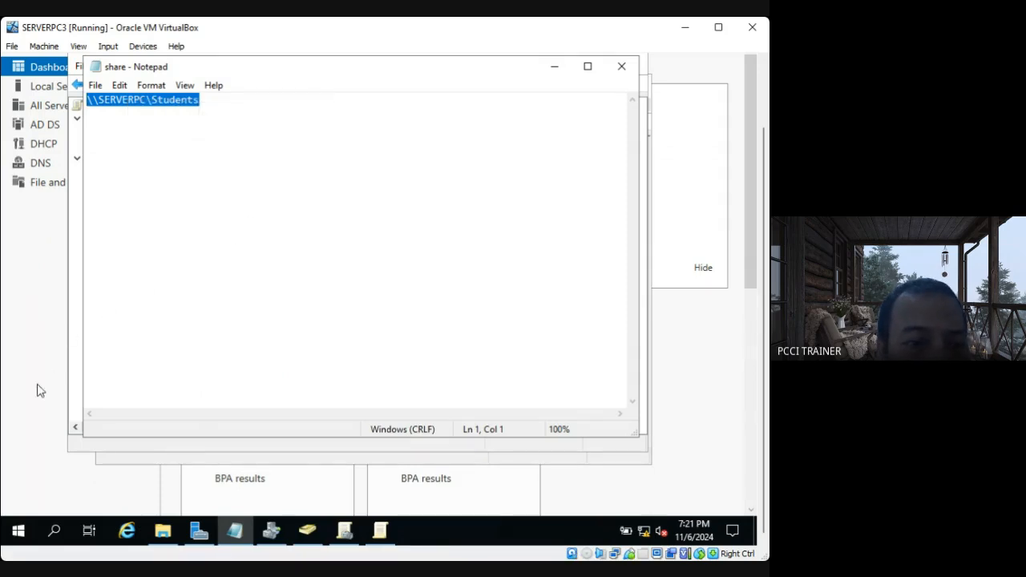
# Paste the copied path \\SERVERPC\Students into Windows search and open the shared folder to check it.
pyautogui.click(54, 530)
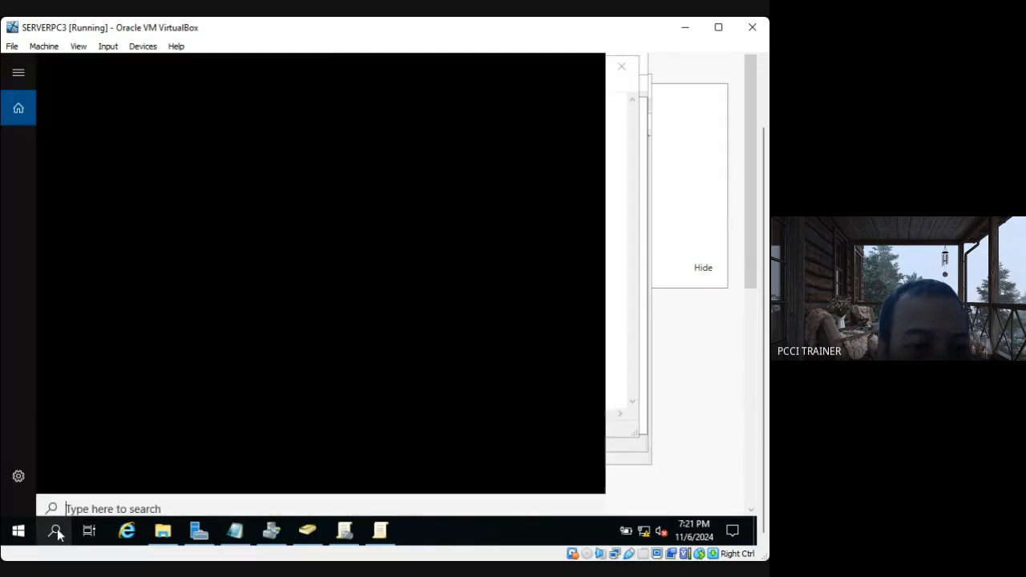
pyautogui.rightClick(77, 501)
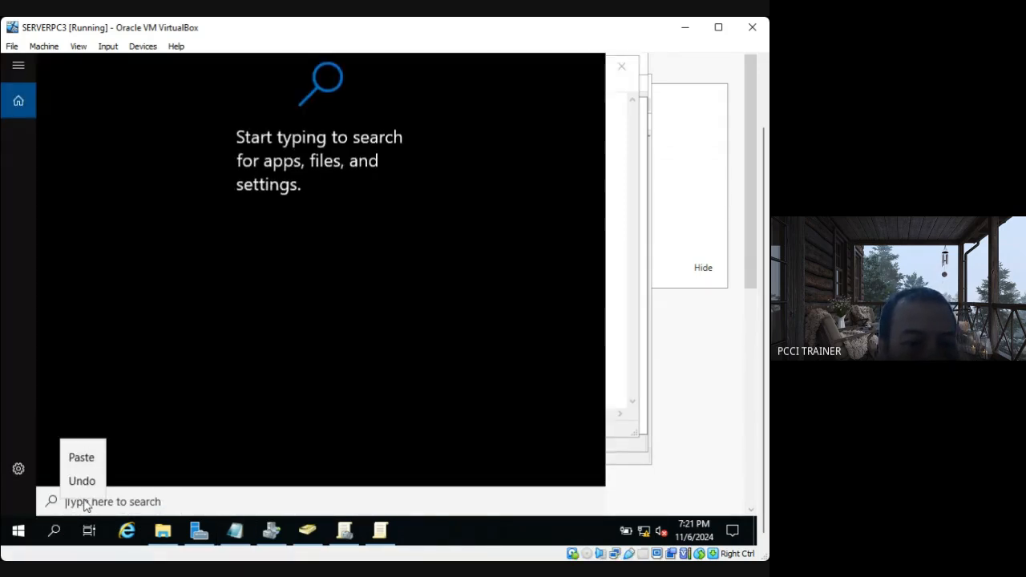
pyautogui.click(83, 458)
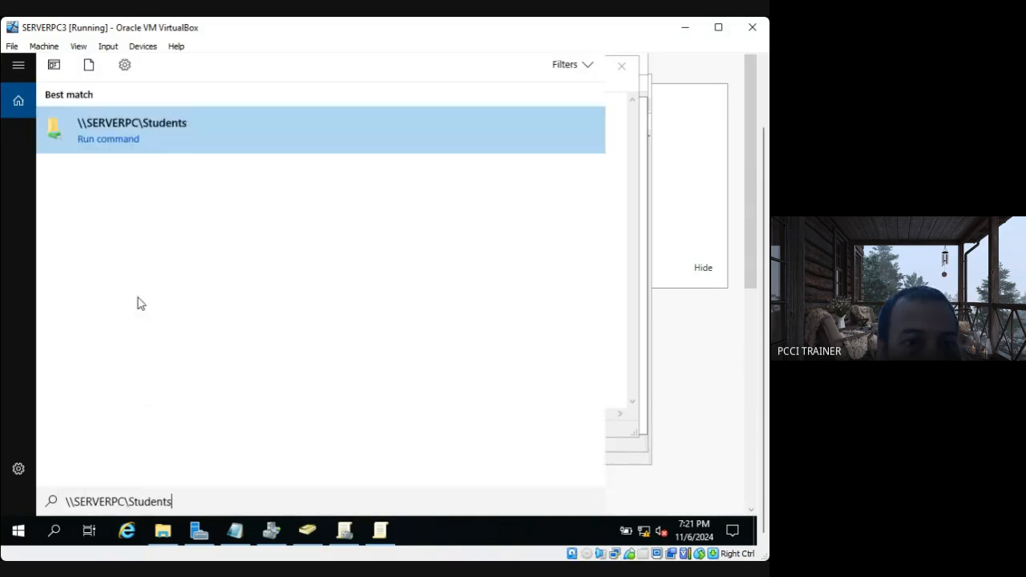
pyautogui.click(99, 128)
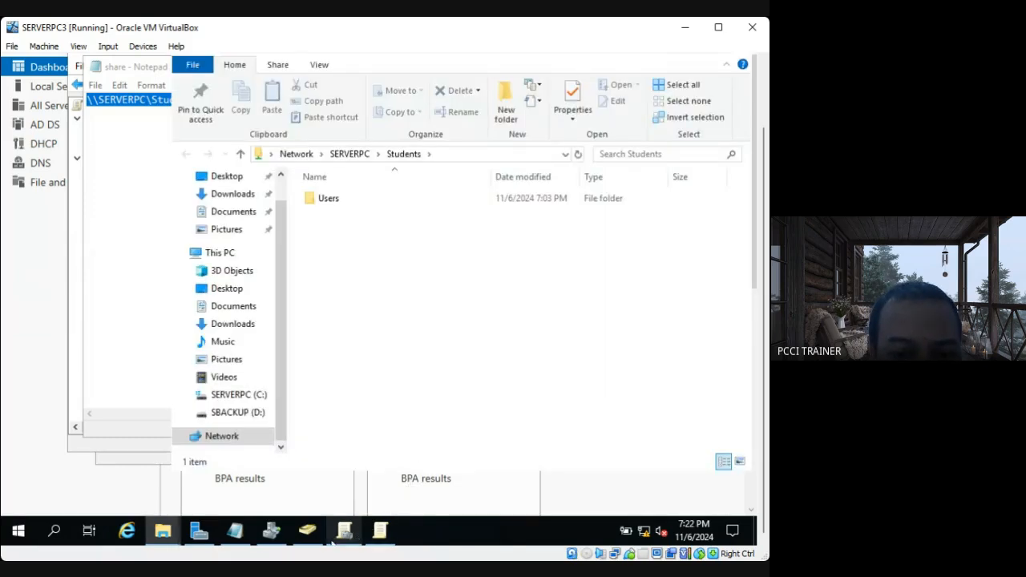
# Return to the Group Policy Management Editor and set Desktop redirection to Basic, creating a folder for each user under root path \\SERVERPC\Students.
pyautogui.click(380, 535)
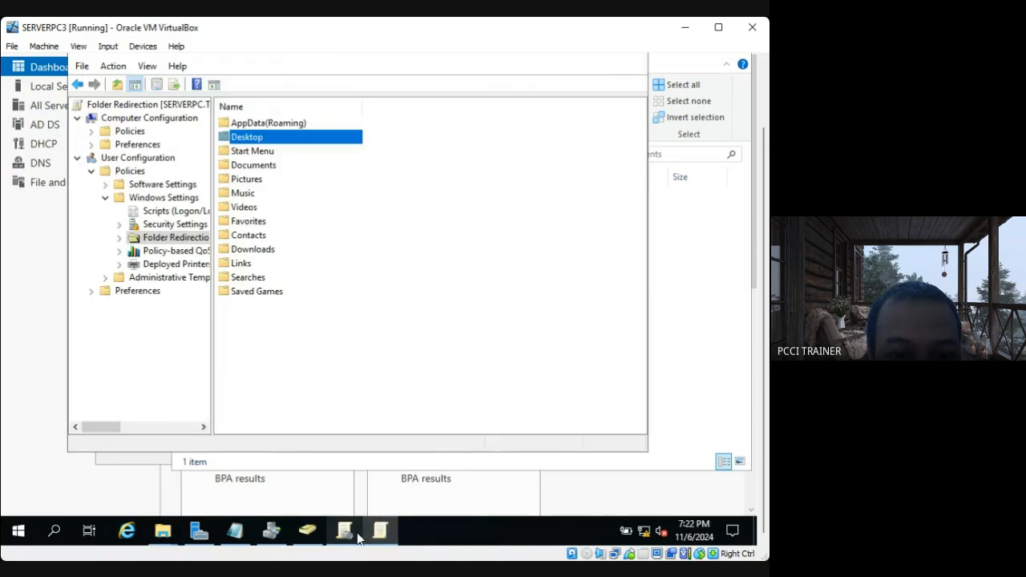
pyautogui.click(352, 535)
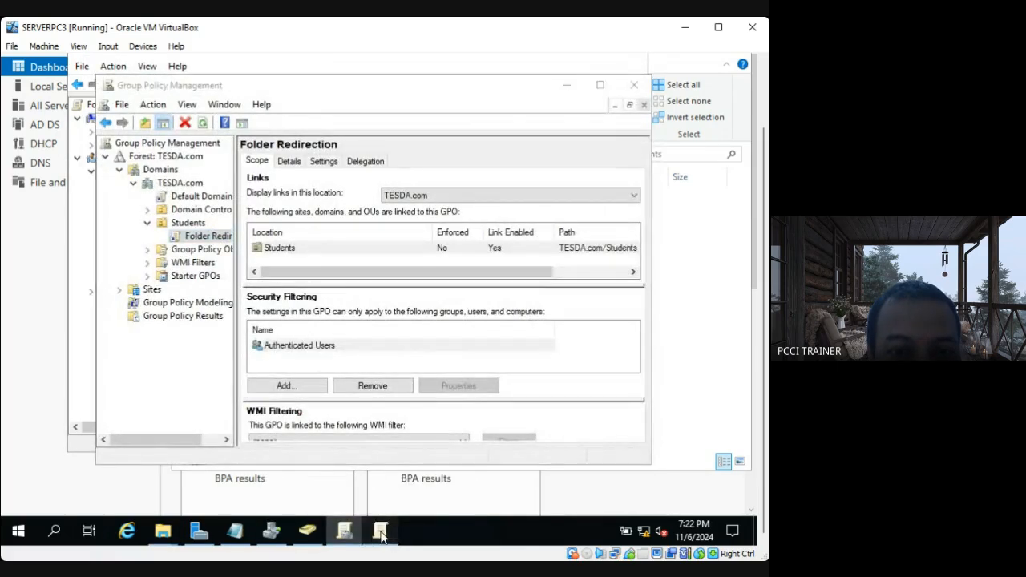
pyautogui.click(380, 535)
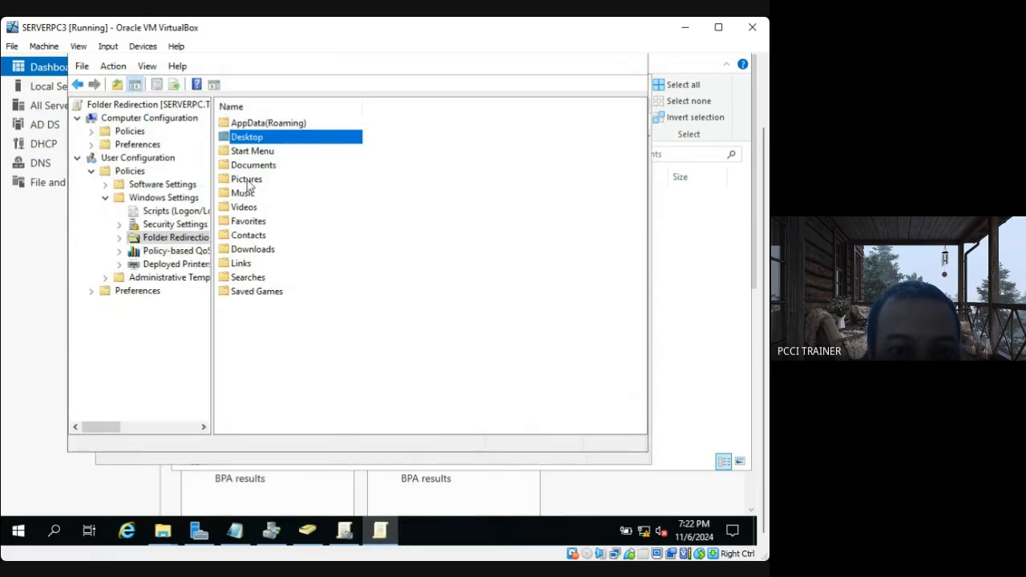
pyautogui.rightClick(268, 140)
pyautogui.click(307, 149)
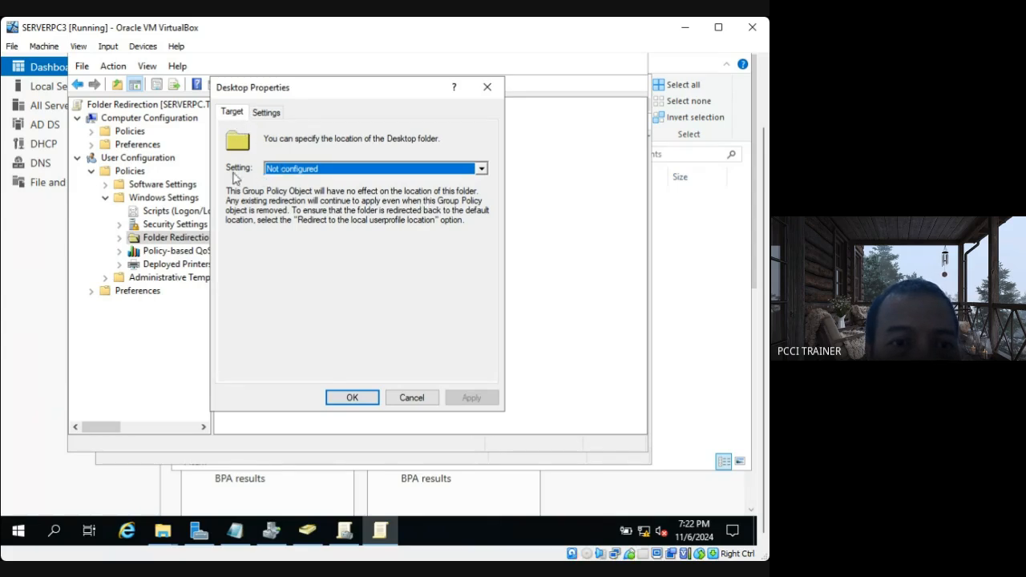
pyautogui.click(481, 169)
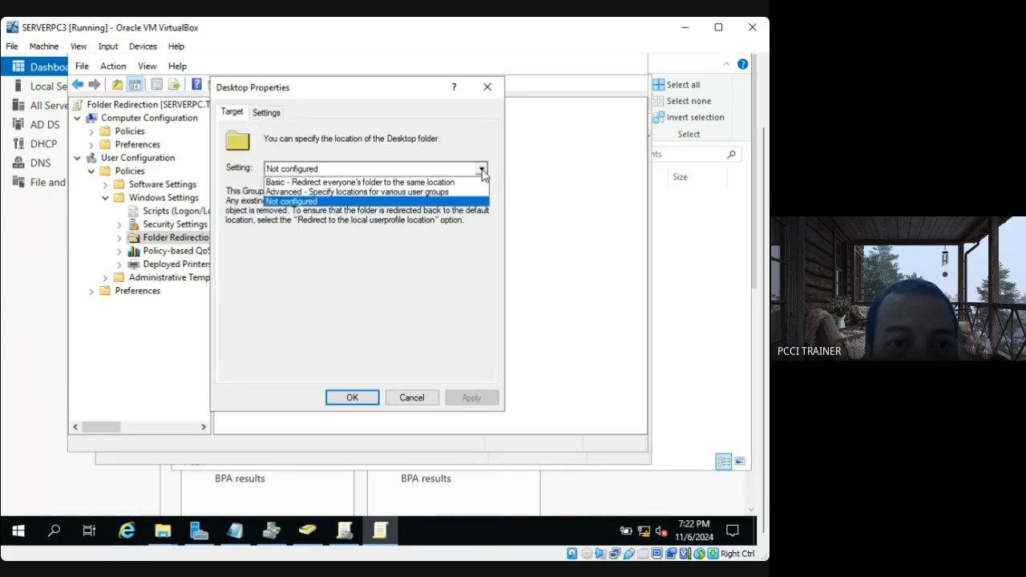
pyautogui.click(284, 182)
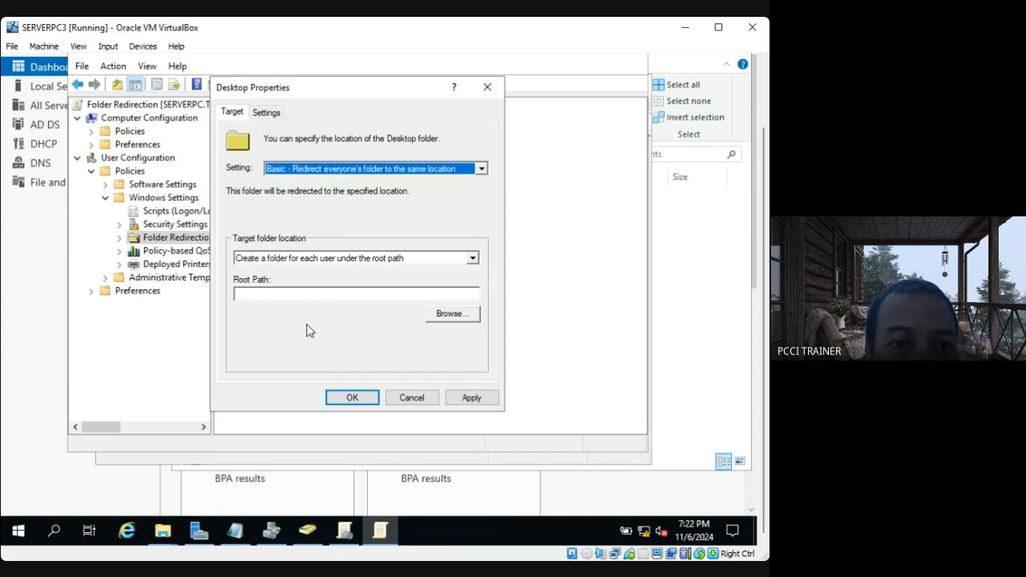
pyautogui.click(262, 297)
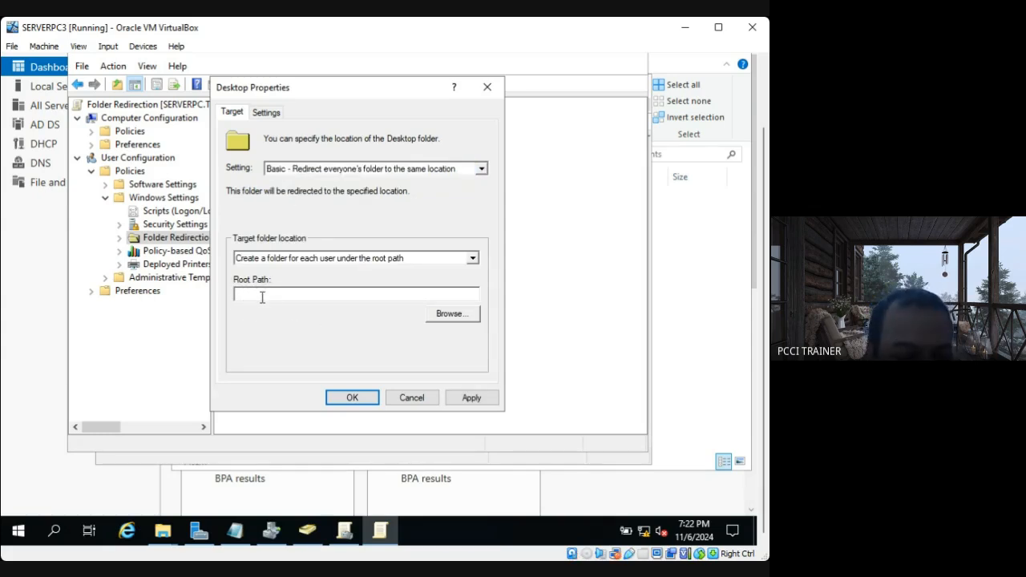
pyautogui.write('\\\\SERVERPC\\Students')
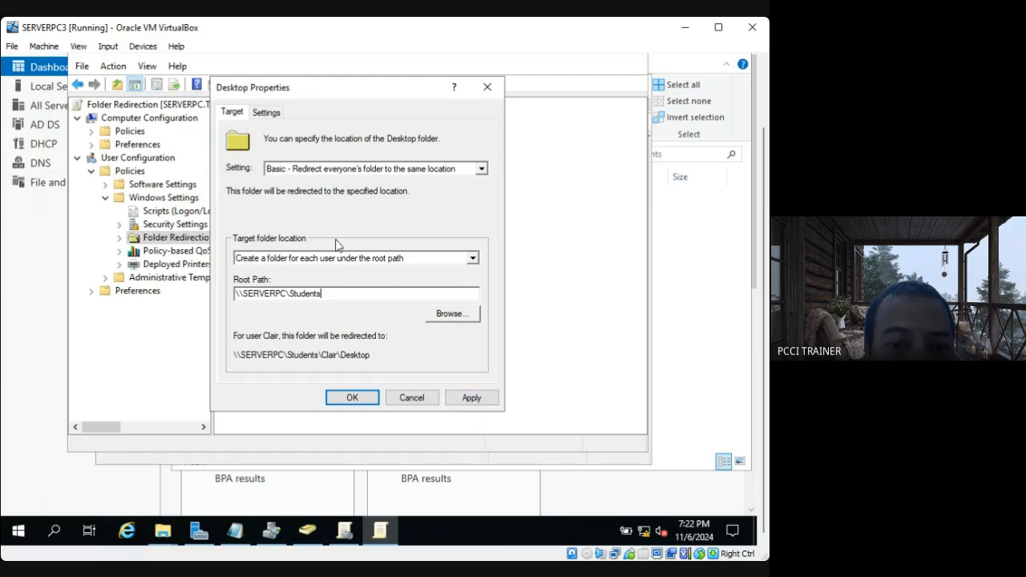
# Turn off exclusive user rights for the redirected Desktop, then apply and accept the redirection settings.
pyautogui.click(266, 113)
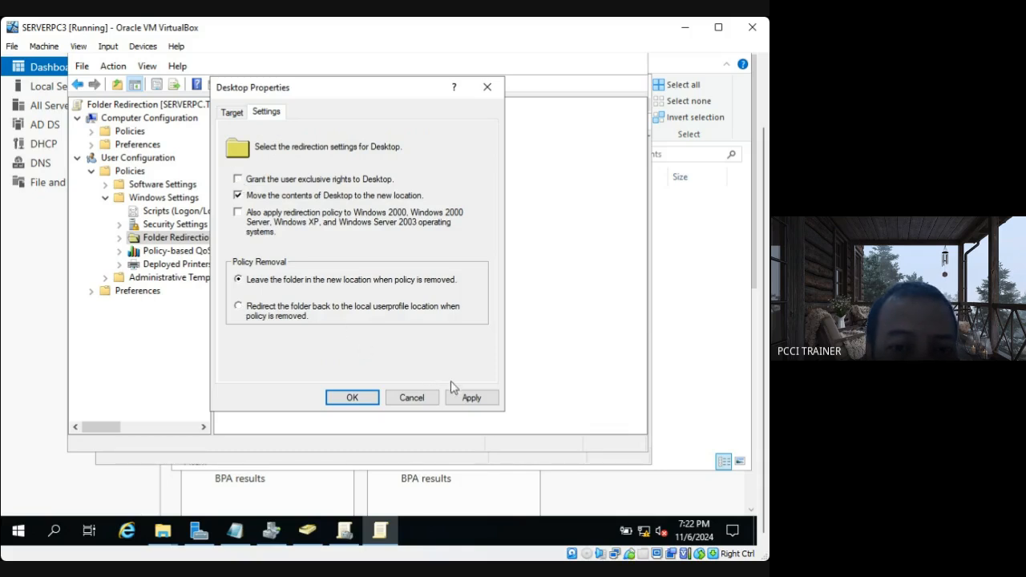
pyautogui.click(475, 402)
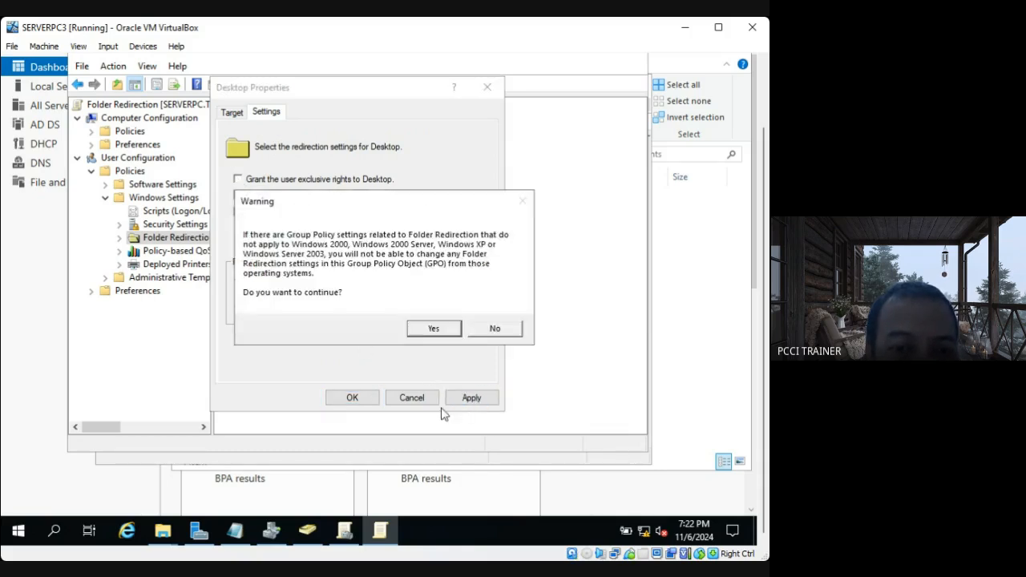
pyautogui.click(425, 328)
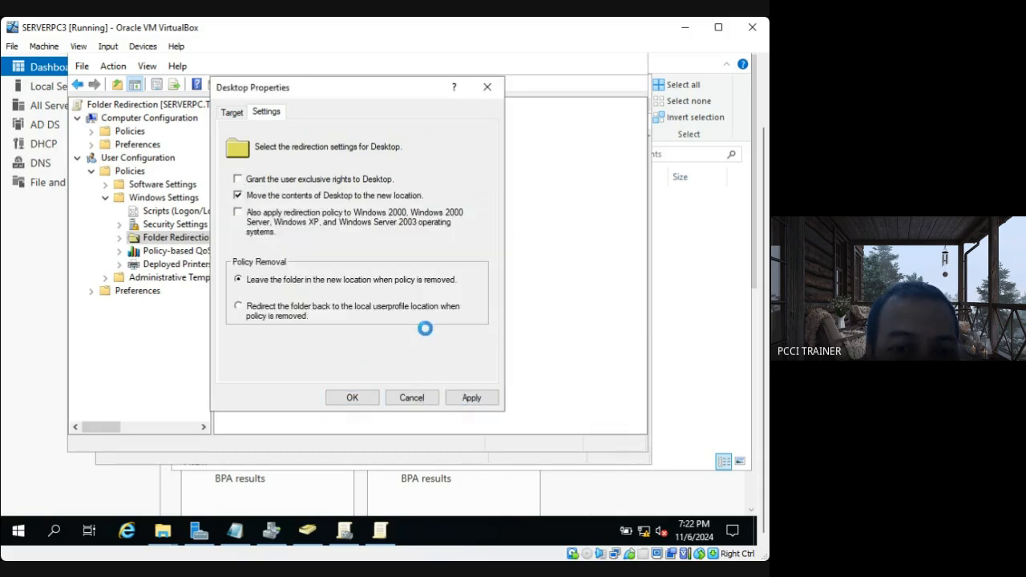
pyautogui.click(353, 399)
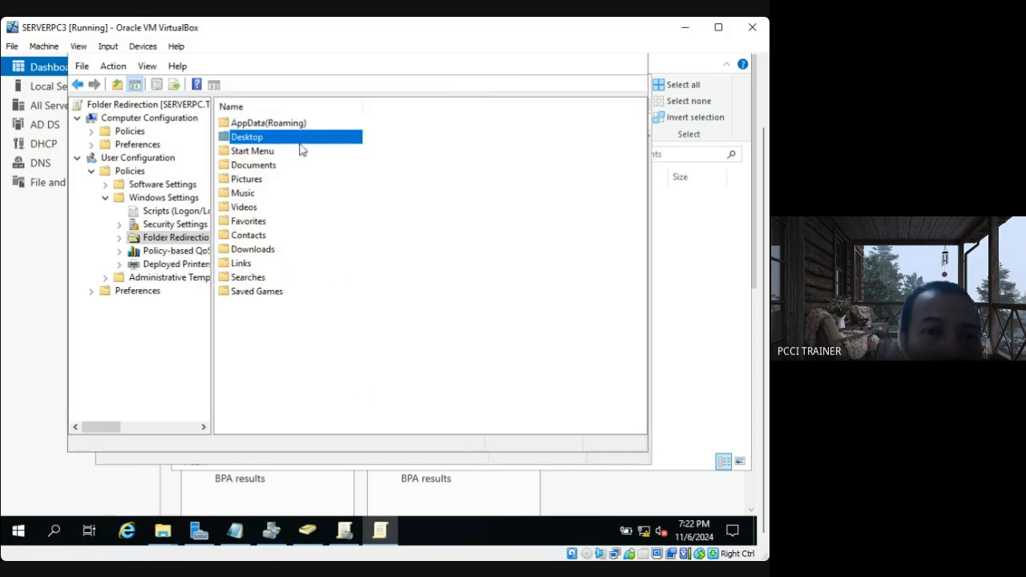
# Set Documents redirection to Basic - Redirect everyone's folder to the same location, with root path \\SERVERPC\Students.
pyautogui.click(258, 167)
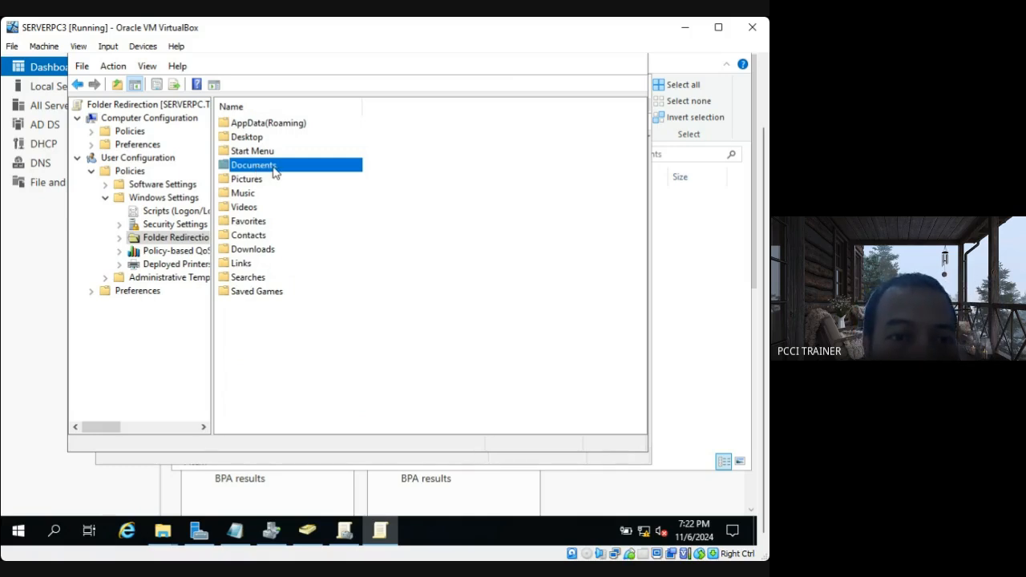
pyautogui.rightClick(274, 171)
pyautogui.click(304, 179)
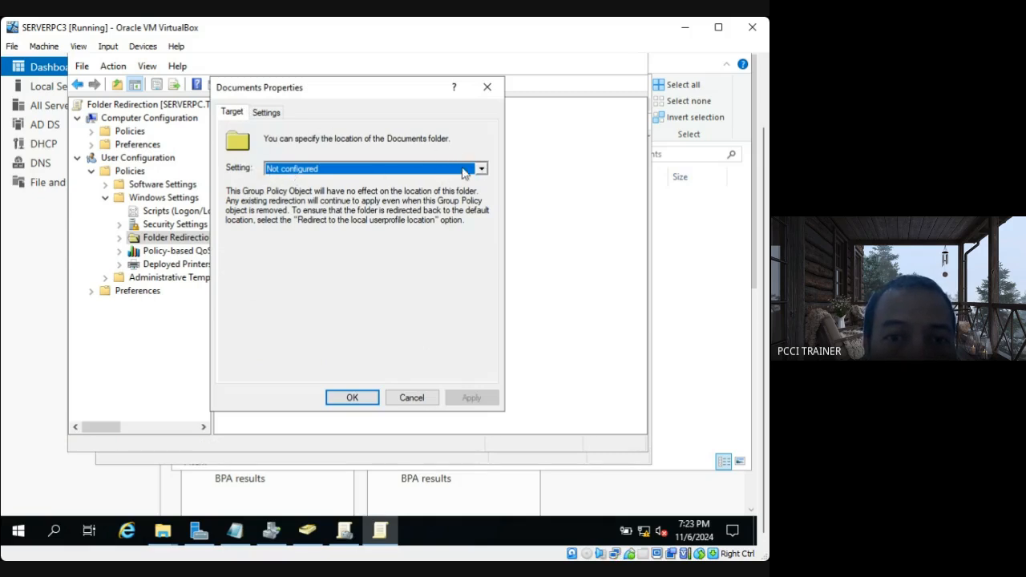
pyautogui.click(480, 172)
pyautogui.click(481, 171)
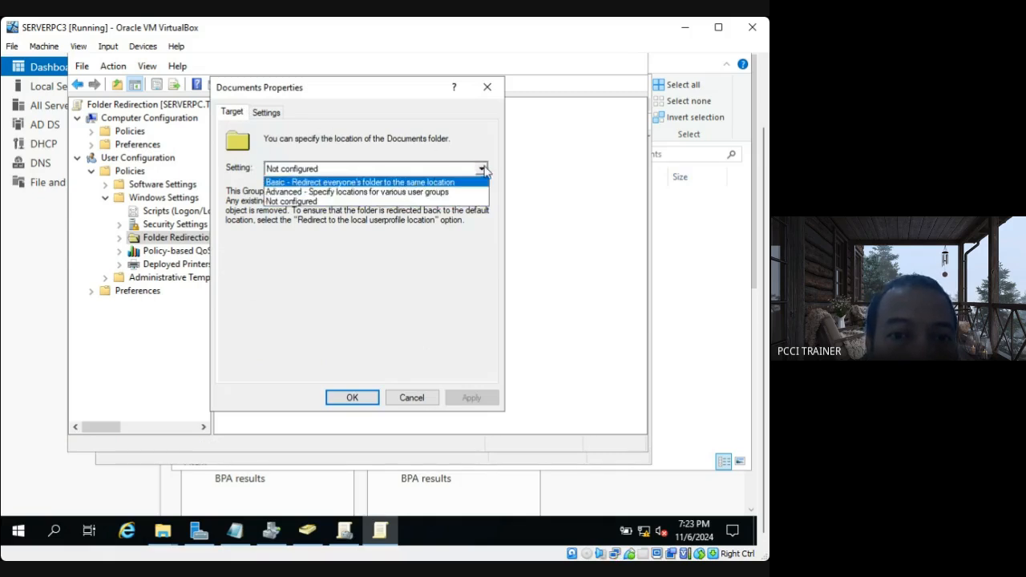
pyautogui.click(334, 182)
pyautogui.click(255, 294)
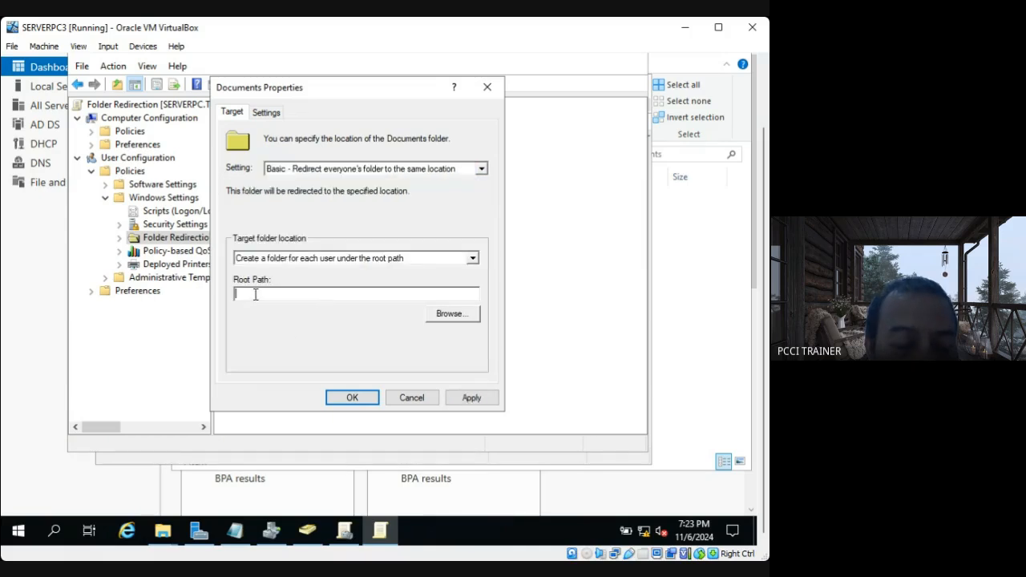
pyautogui.write('\\\\SERVERPC\\Students')
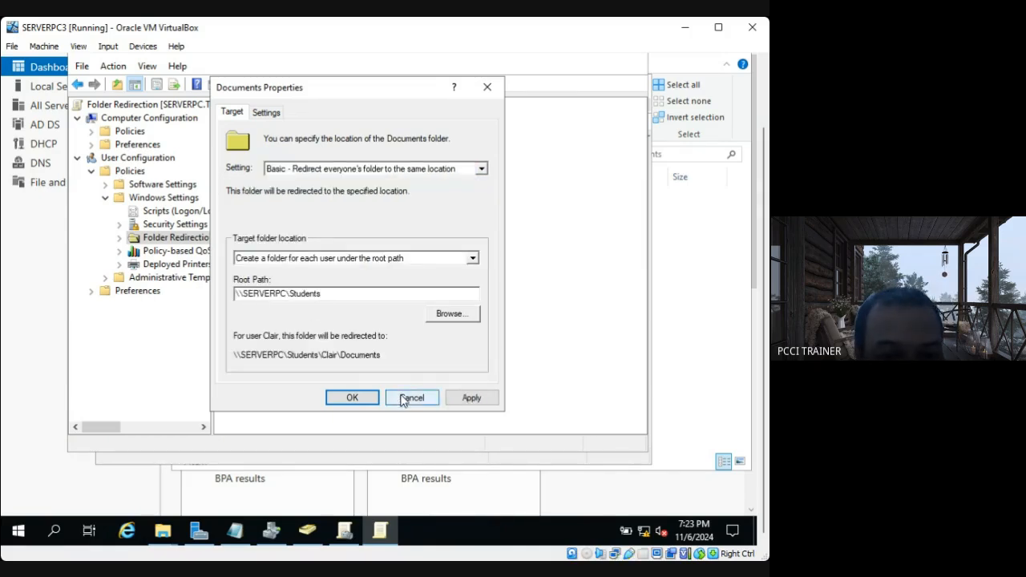
# Turn off exclusive user rights for the redirected Documents folder, then apply and accept its settings.
pyautogui.click(273, 113)
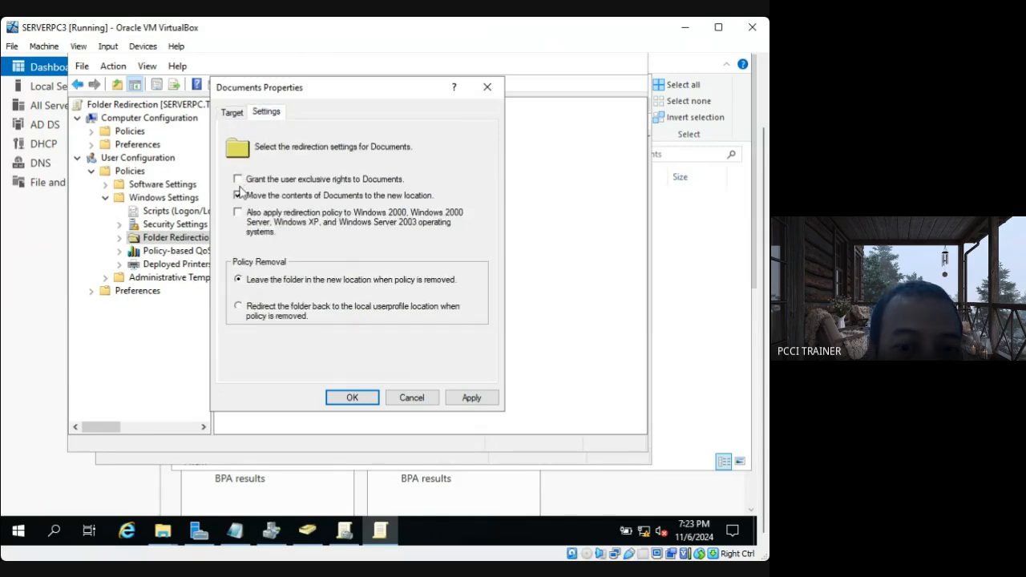
pyautogui.click(471, 398)
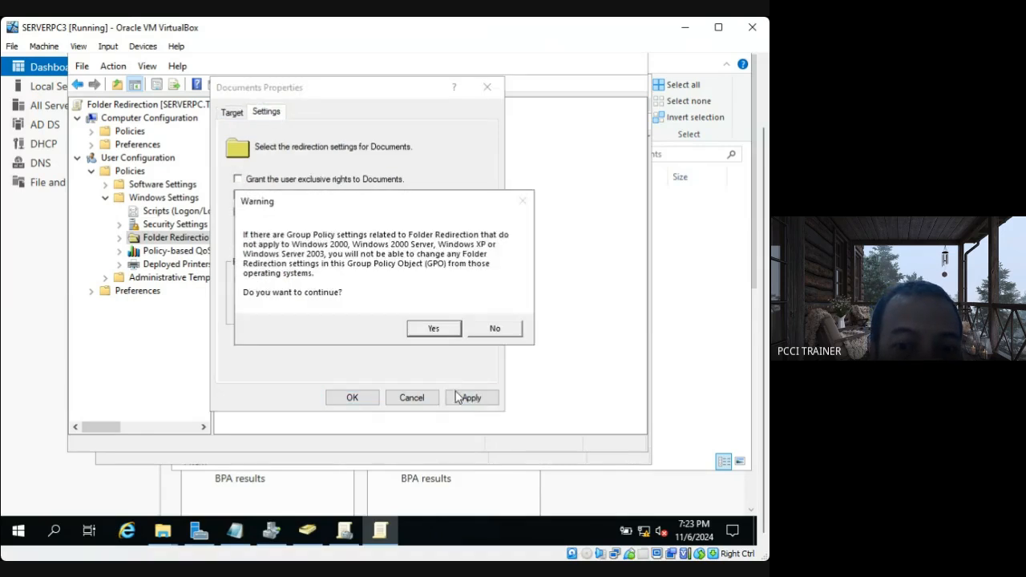
pyautogui.click(433, 329)
pyautogui.click(352, 398)
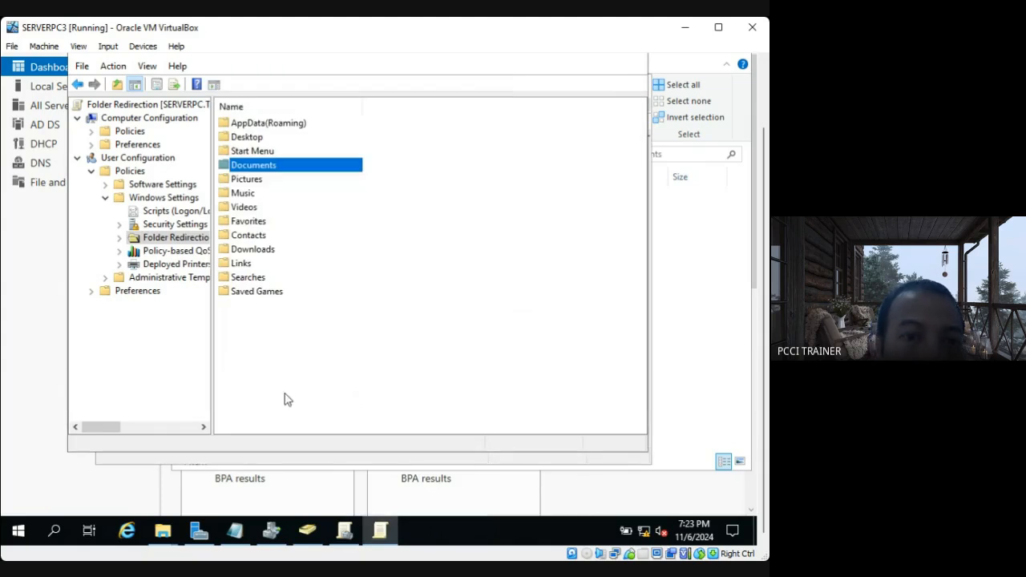
# Set Downloads redirection to Basic - Redirect everyone's folder to the same location, with root path \\SERVERPC\Students.
pyautogui.click(253, 252)
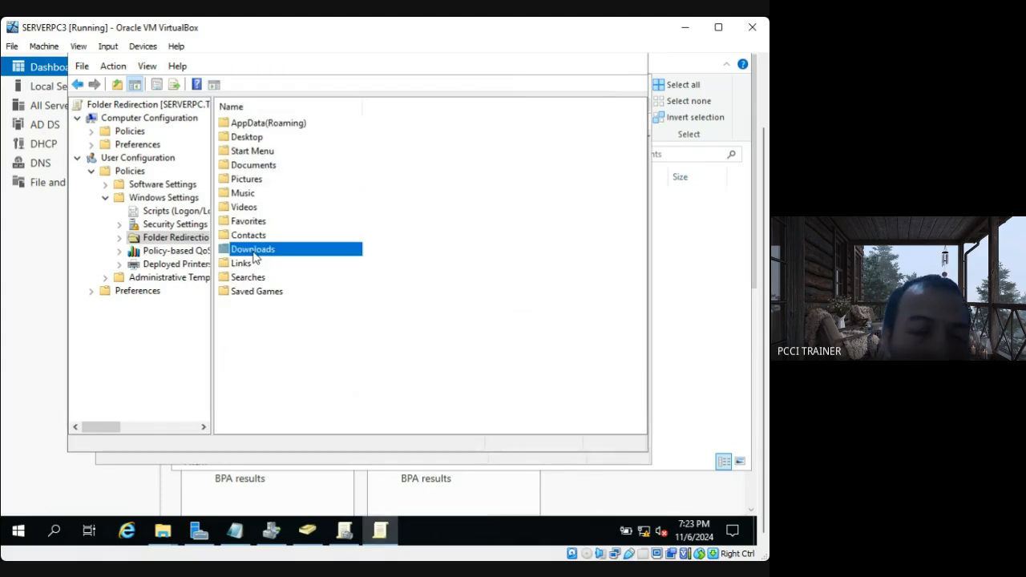
pyautogui.rightClick(255, 257)
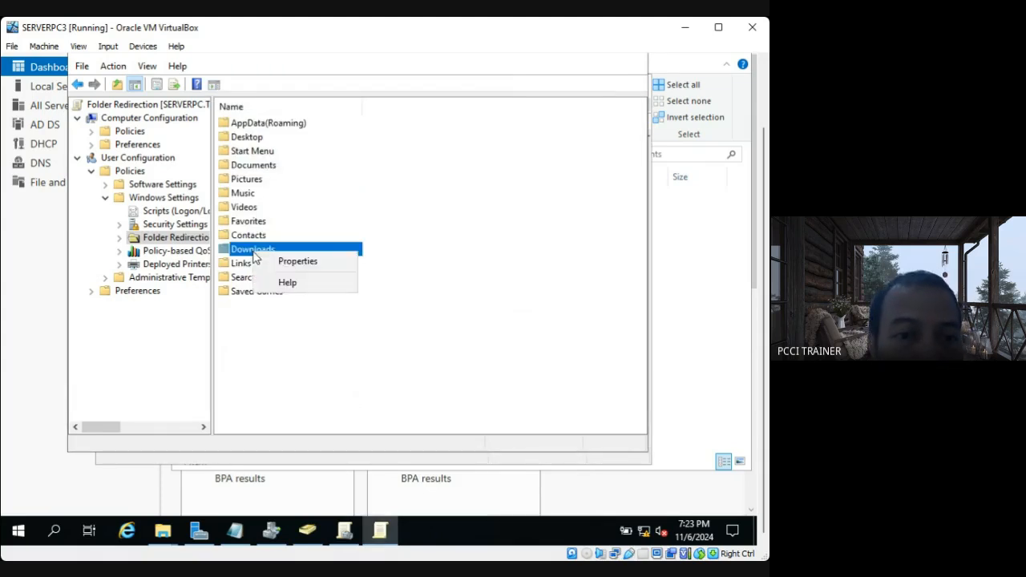
pyautogui.click(282, 264)
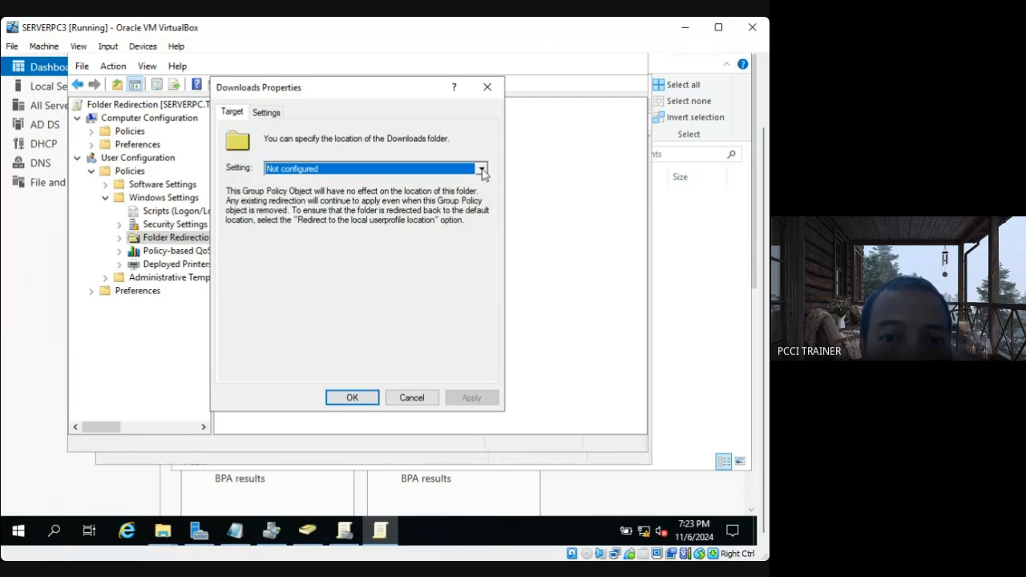
pyautogui.click(482, 170)
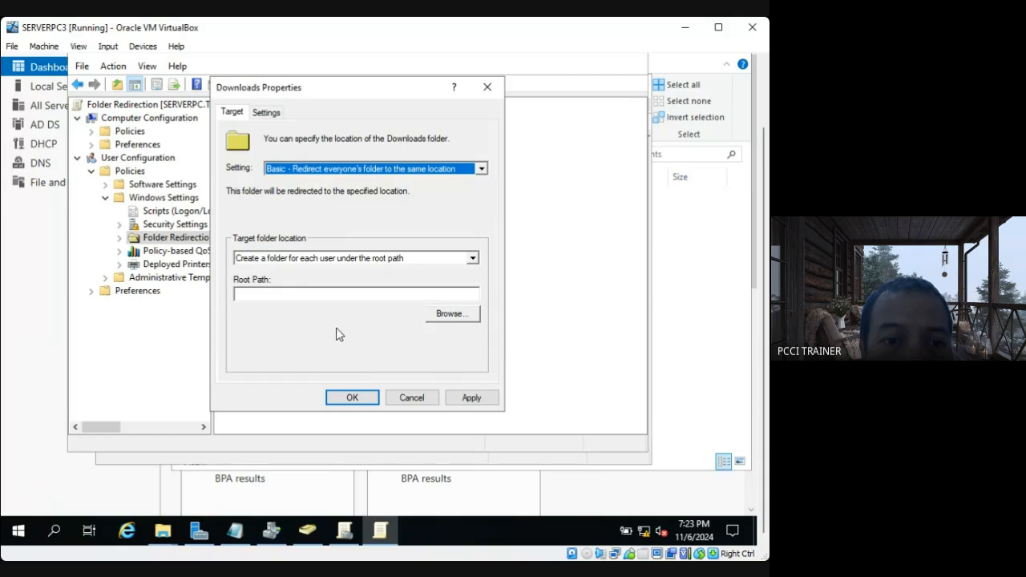
pyautogui.click(265, 291)
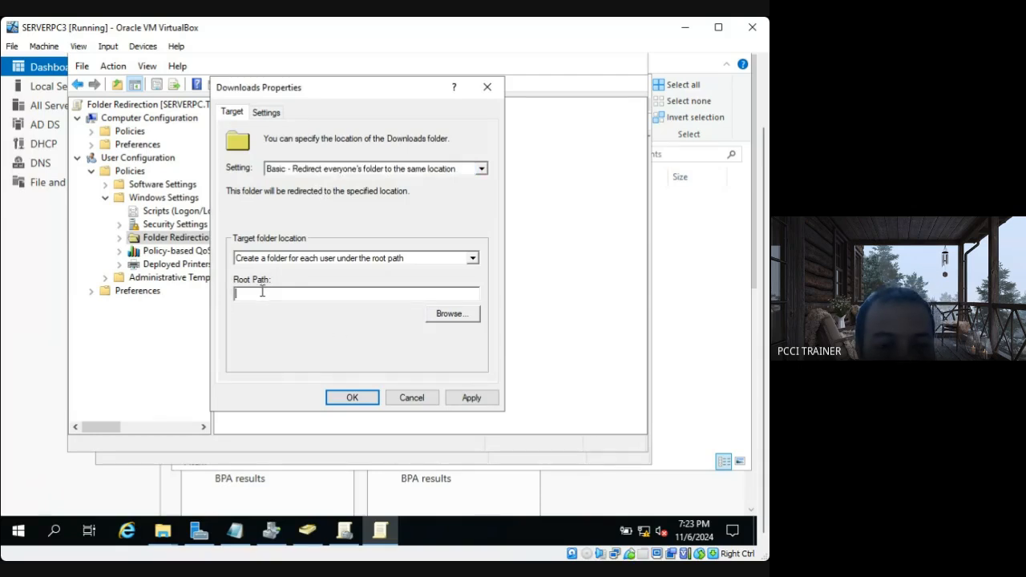
pyautogui.write('\\\\SERVERPC\\Students')
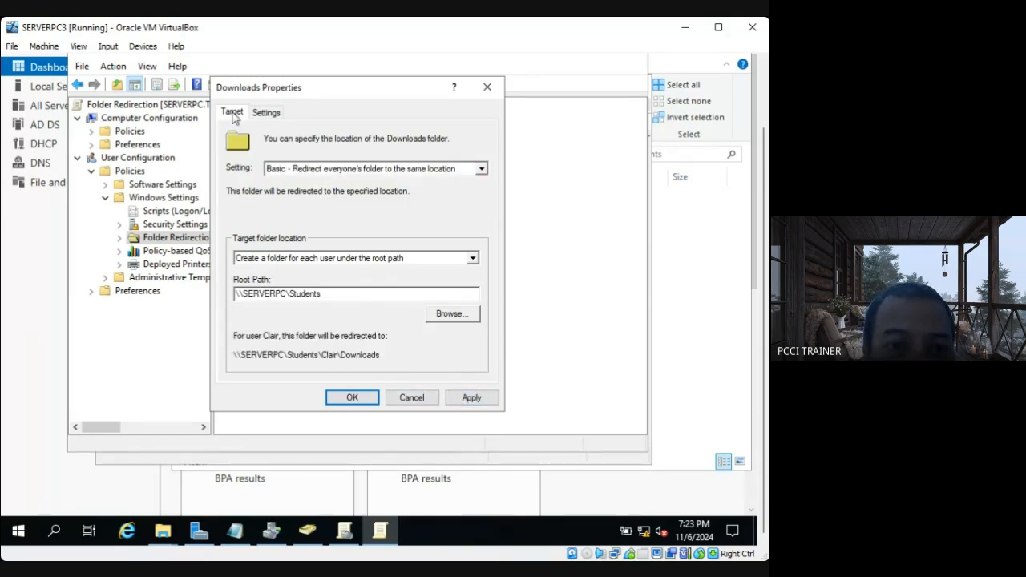
# Turn off exclusive user rights for the redirected Downloads folder, then apply and accept its settings.
pyautogui.click(269, 112)
pyautogui.click(237, 180)
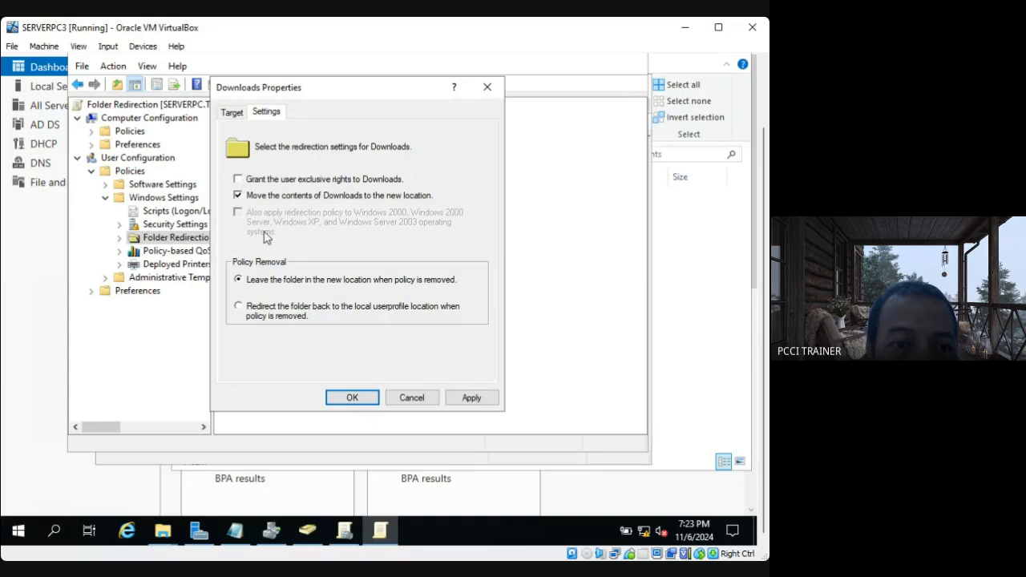
pyautogui.click(462, 398)
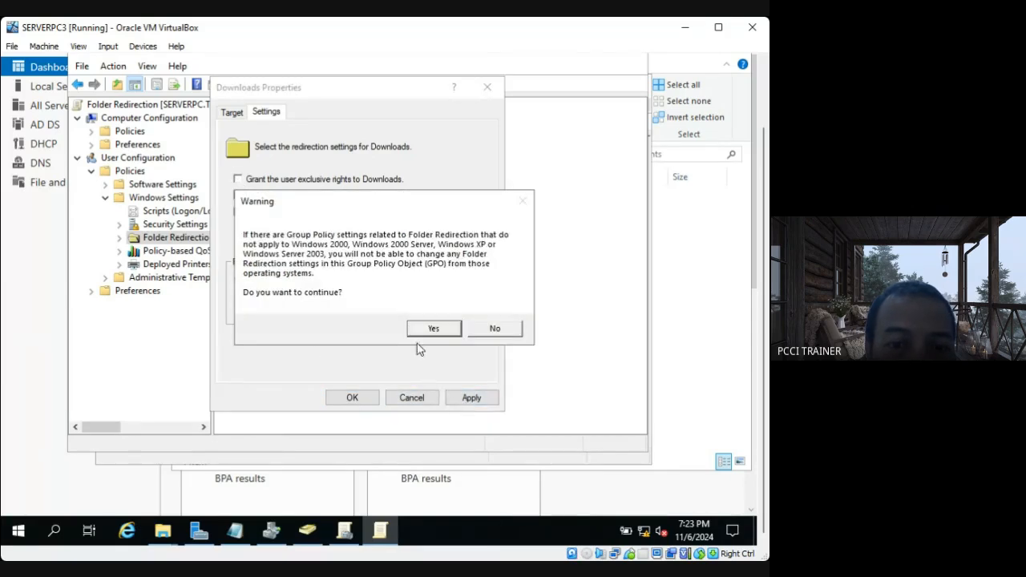
pyautogui.click(427, 333)
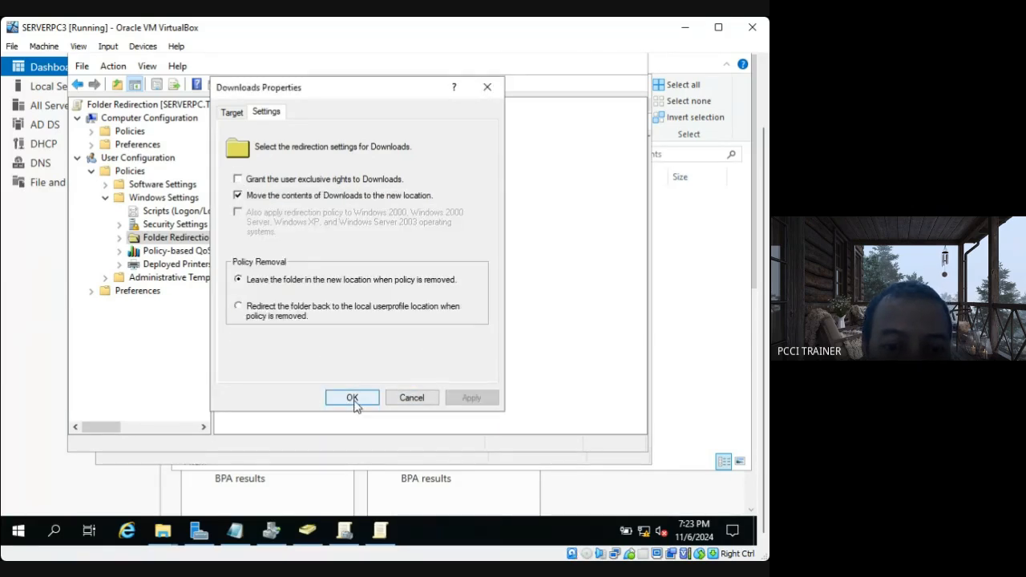
pyautogui.click(350, 404)
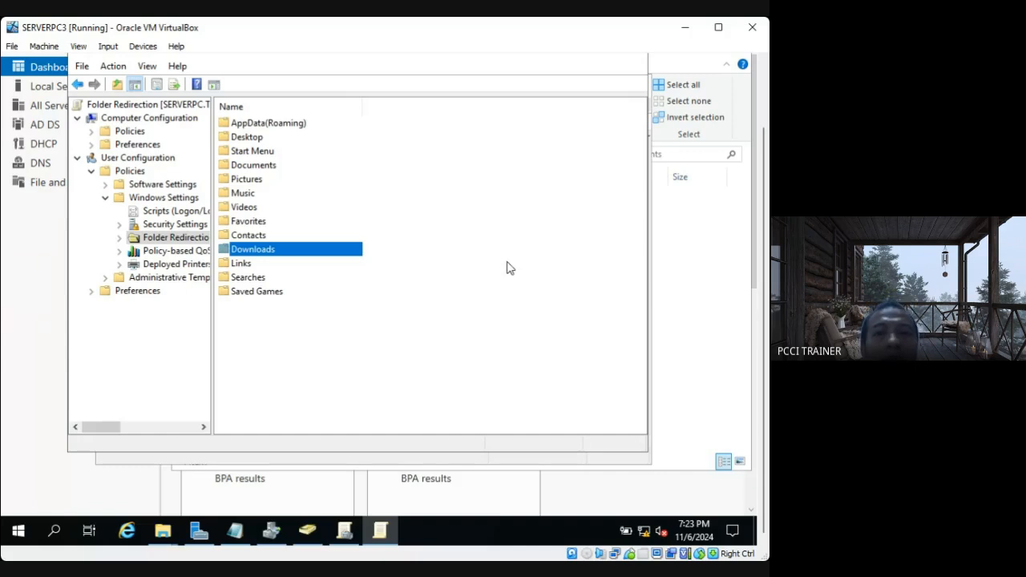
pyautogui.moveTo(764, 329); pyautogui.dragTo(766, 256)
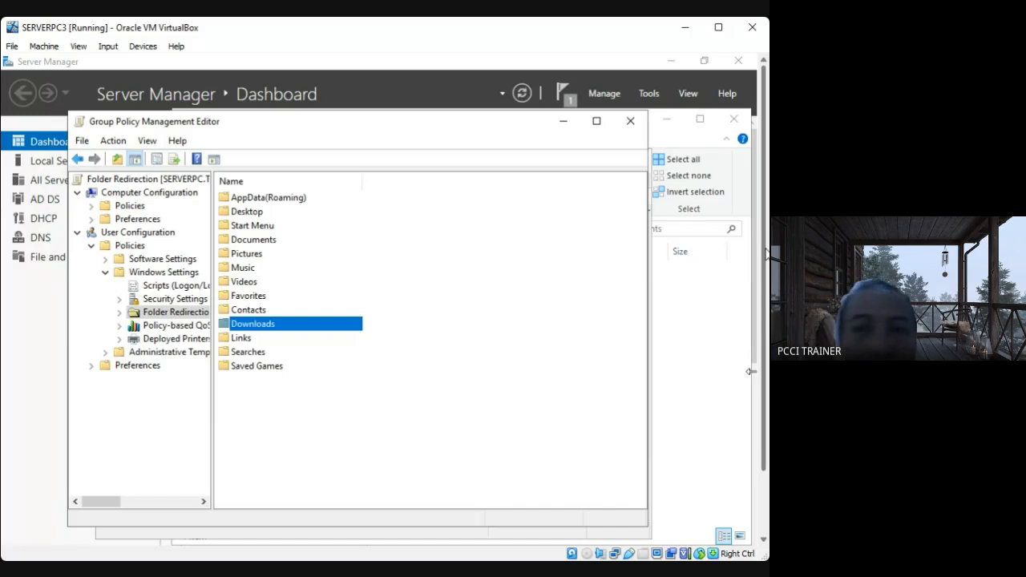
pyautogui.click(6, 388)
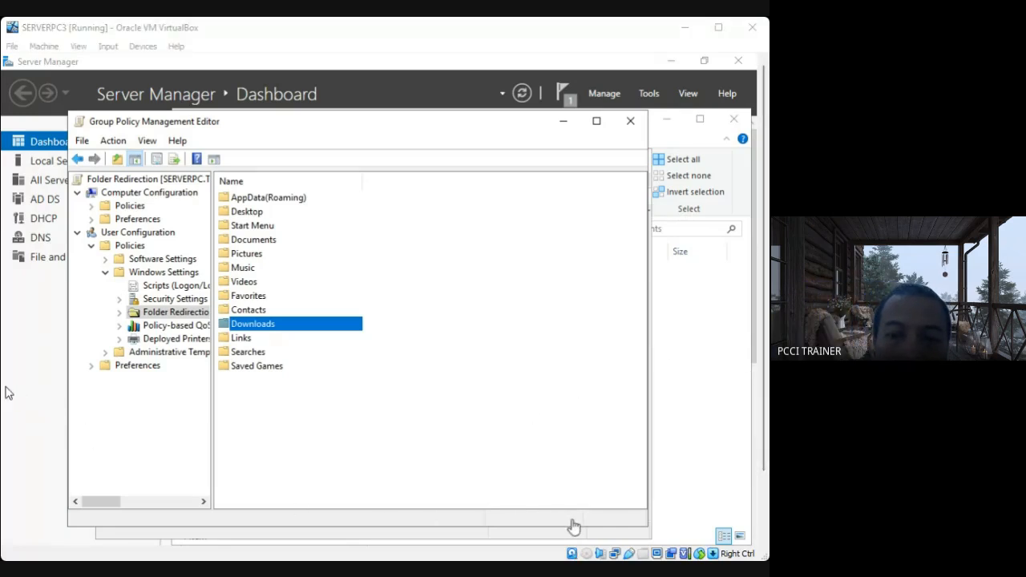